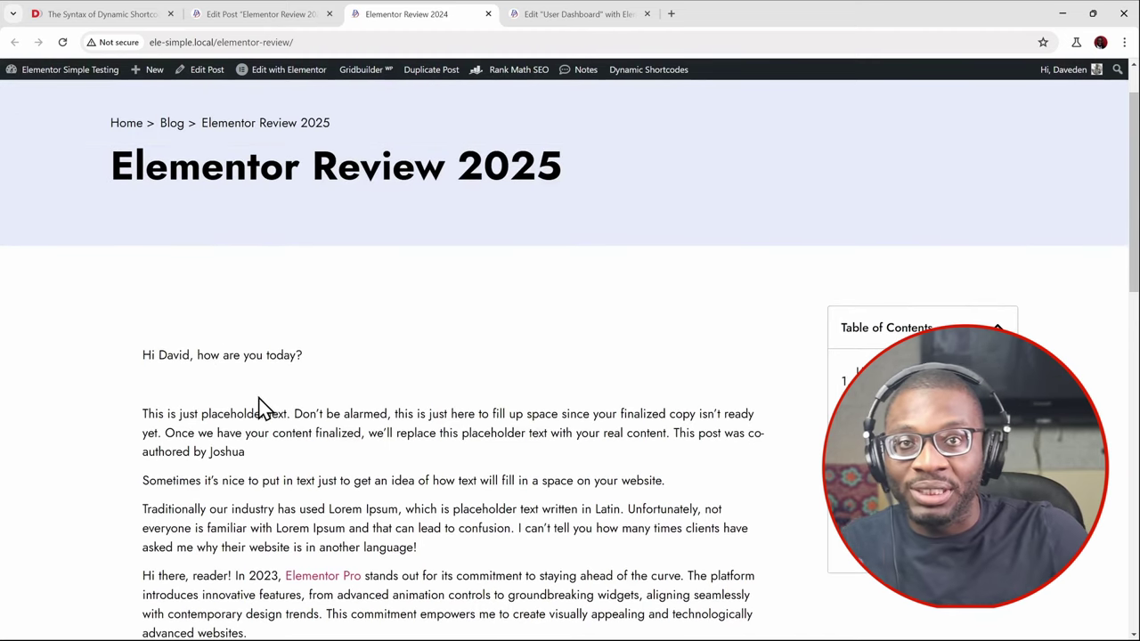
In the Elementor Review post's greeting, change the user shortcode's field to display_name, keeping the 'reader' fallback
click(264, 13)
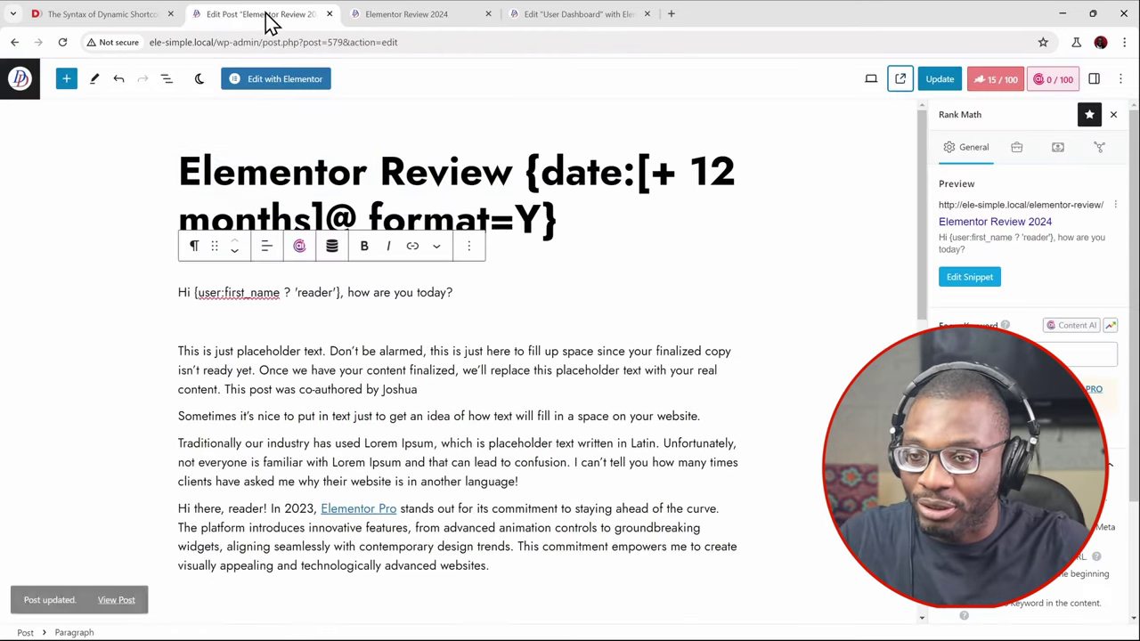
click(244, 292)
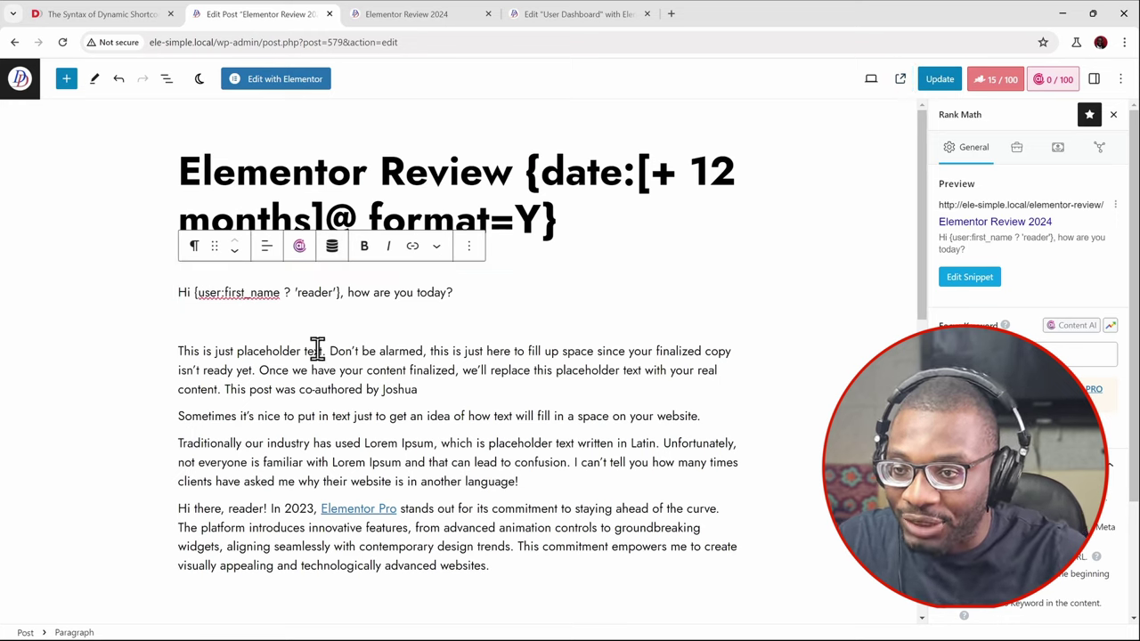
key(Delete)
key(ctrl+z)
key(BackSpace)
key(BackSpace)
key(BackSpace)
key(BackSpace)
key(BackSpace)
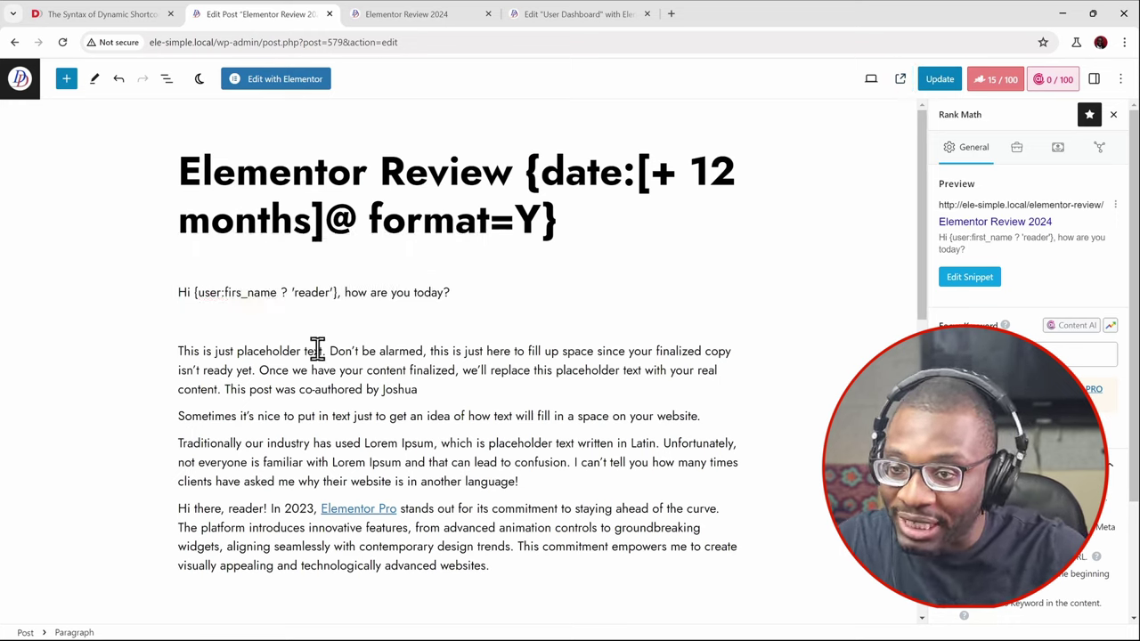
text(f)
key(BackSpace)
text(display)
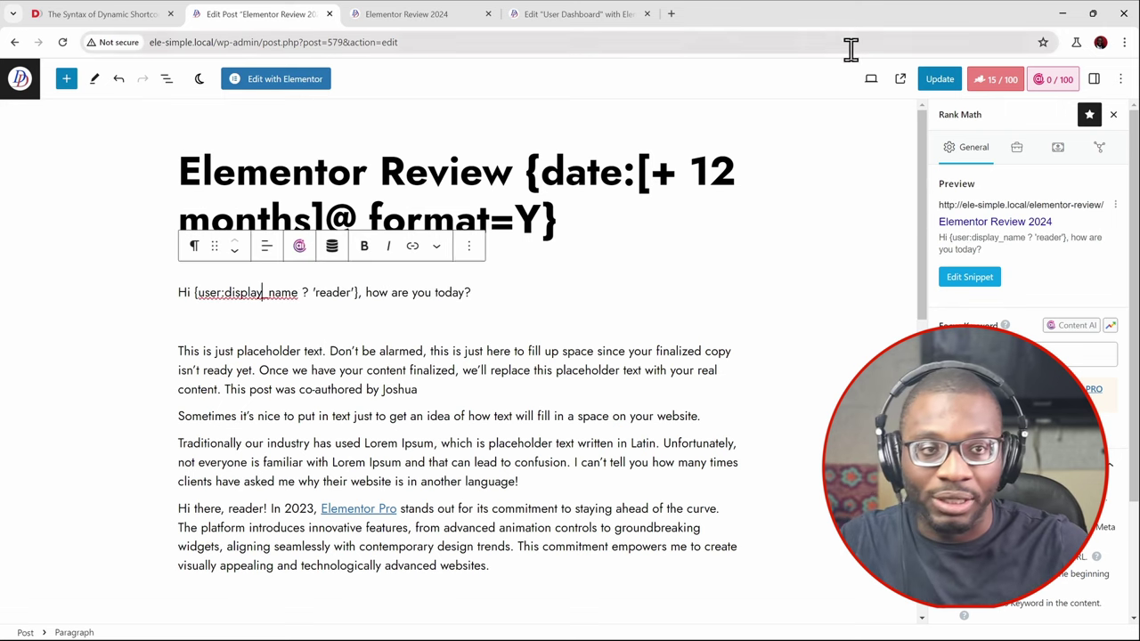
Update the post and reload its live page to check the greeting against the account's display name
click(937, 80)
click(406, 13)
click(59, 44)
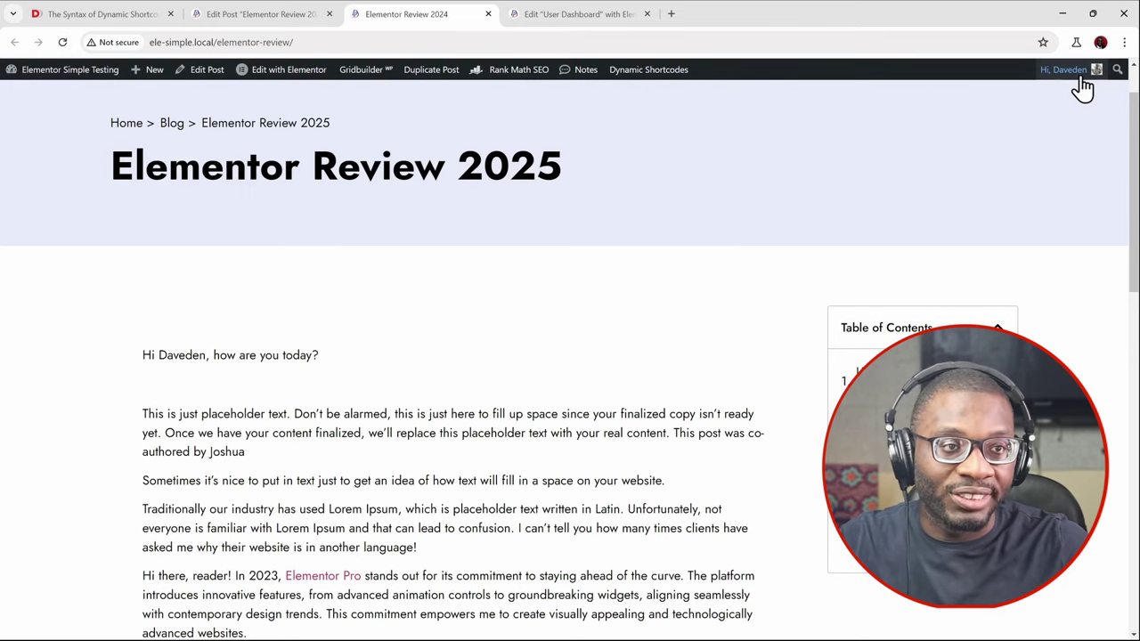
mouse_move(1079, 78)
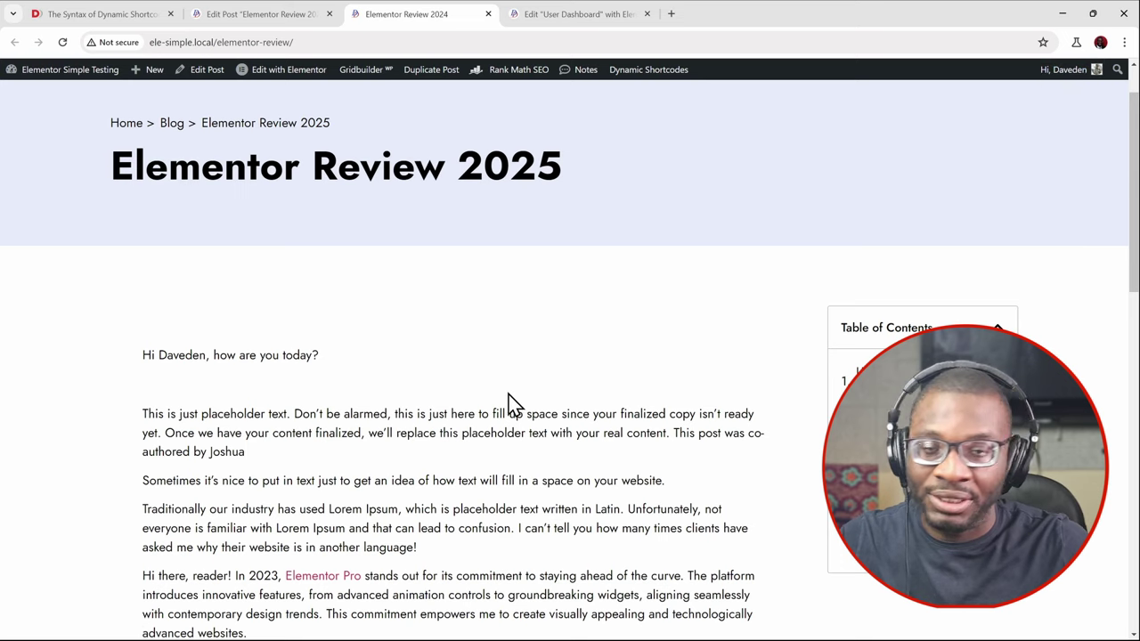
Load the post's URL, ele-simple.local/elementor-review/, in an incognito window to check the greeting for a logged-out visitor
click(349, 43)
key(ctrl+c)
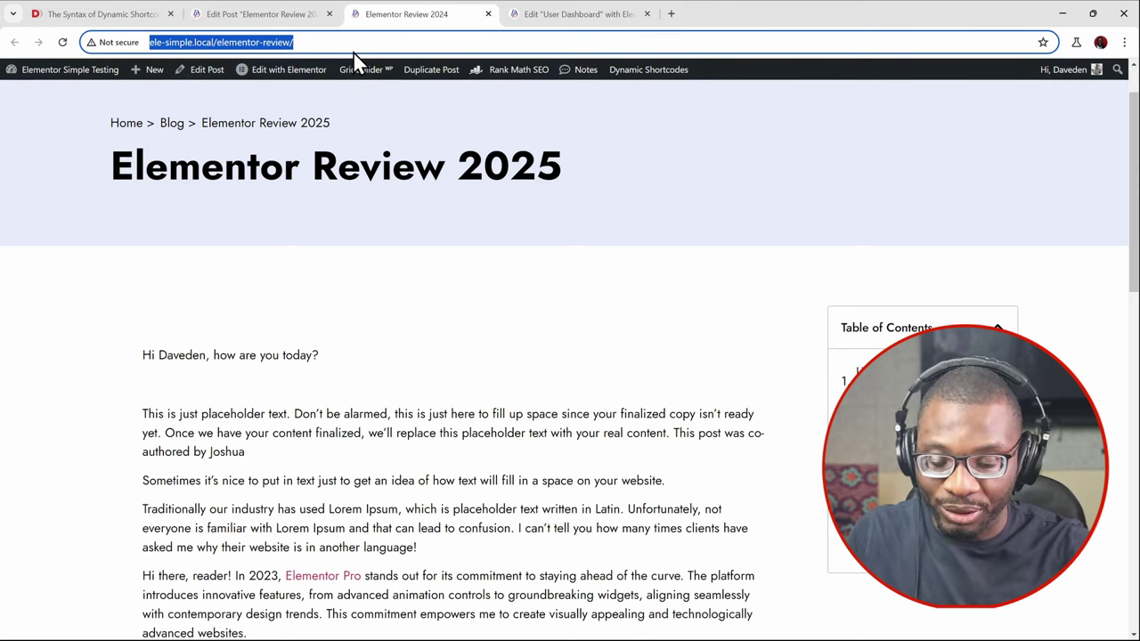
key(ctrl+shift+n)
key(ctrl+v)
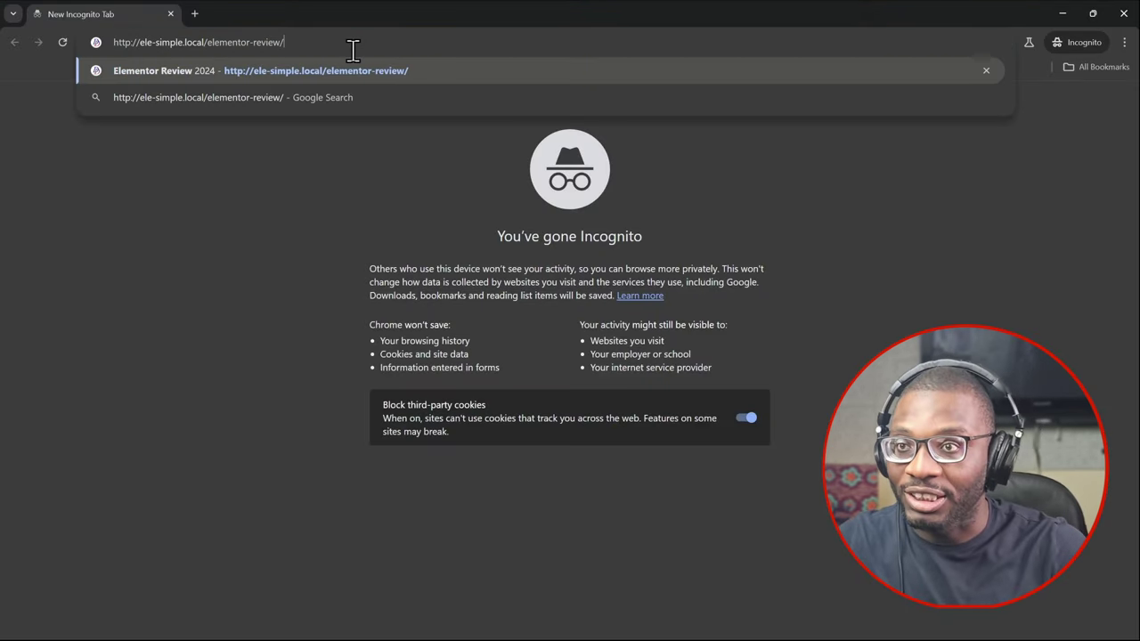
key(Return)
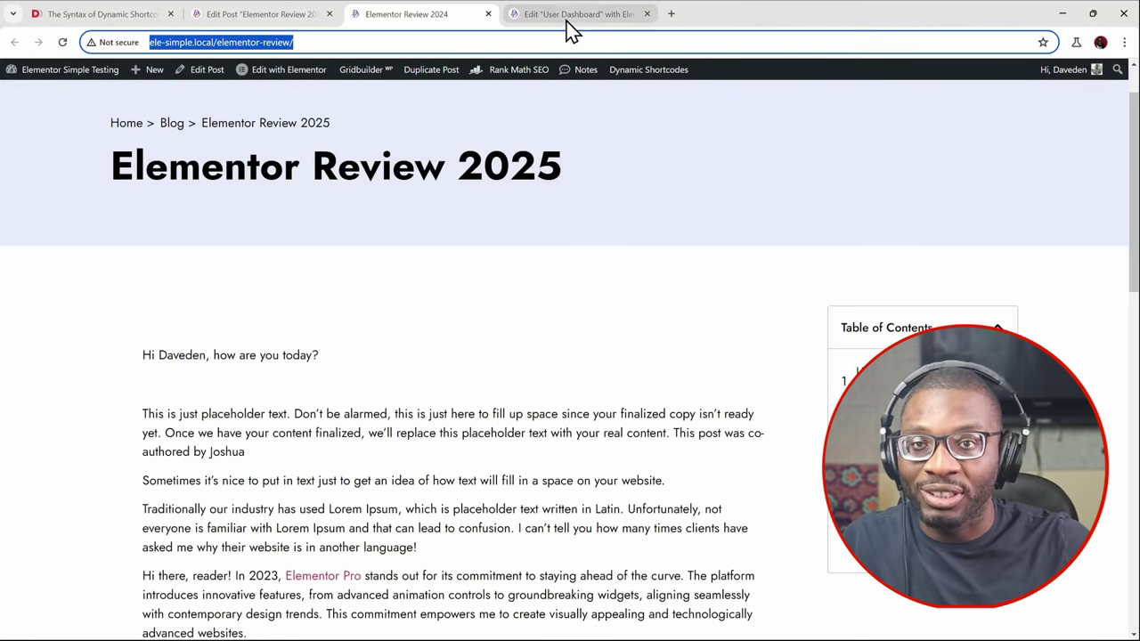
Preview the User Dashboard page from its Elementor editor and examine the personalised header, sidebar and dashboard text
click(570, 16)
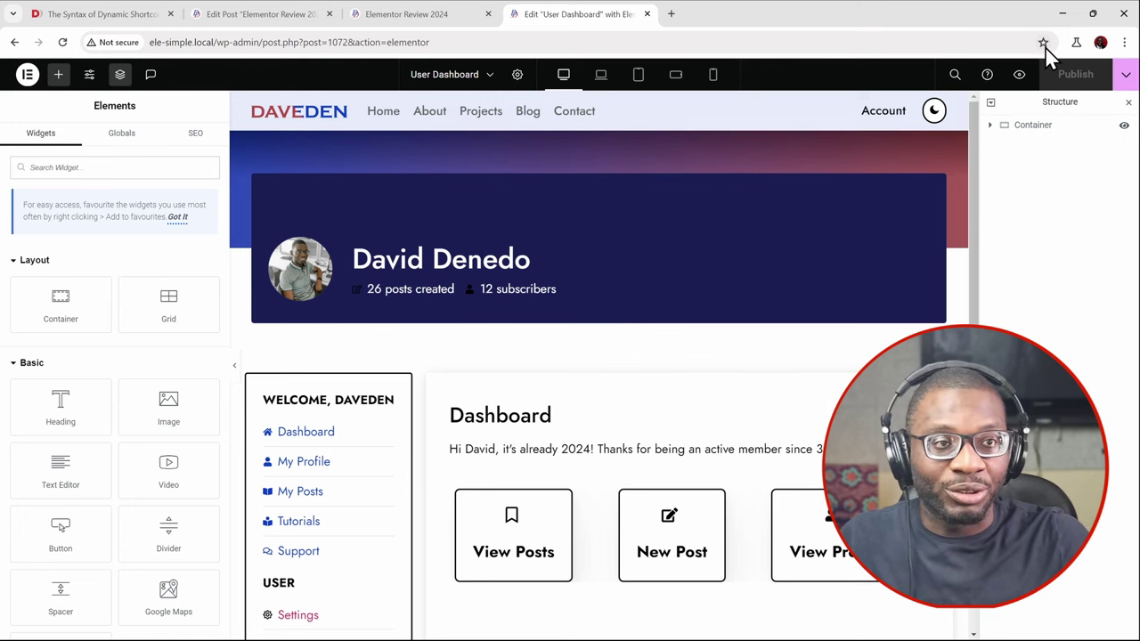
click(1019, 77)
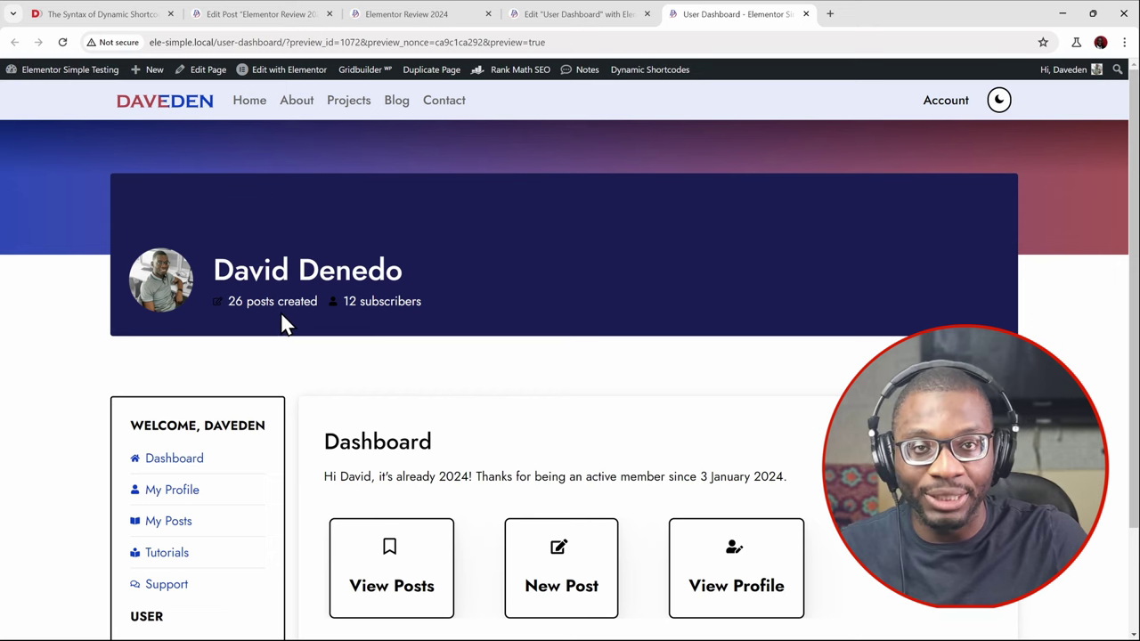
scroll(368, 348, down, 2)
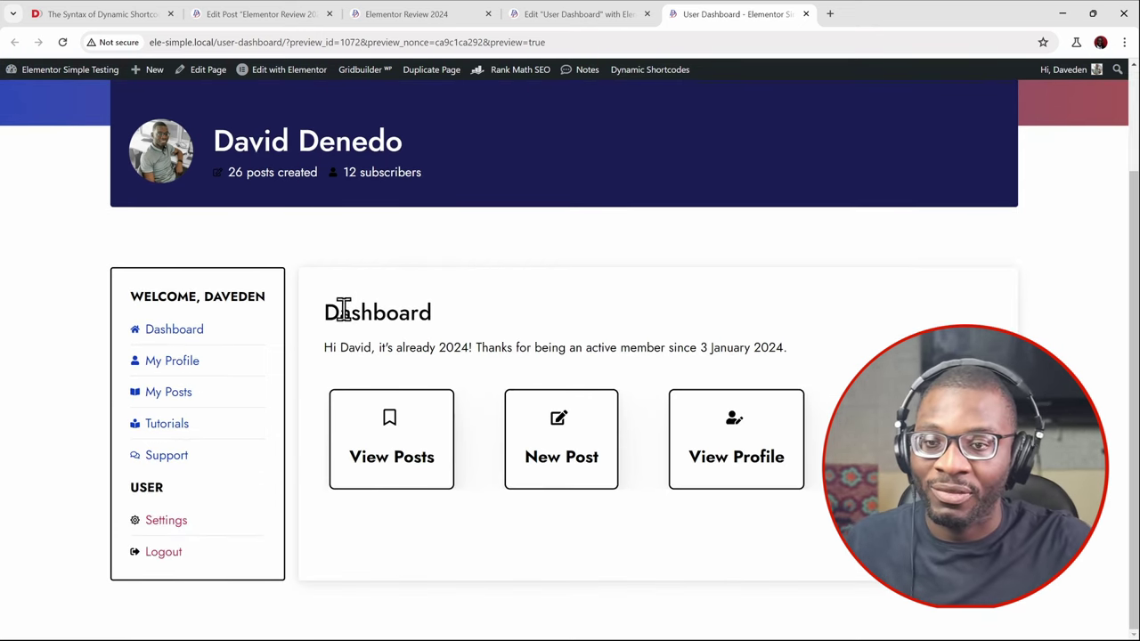
Open the My Profile page and examine the user profile form and the sidebar welcome text
click(203, 365)
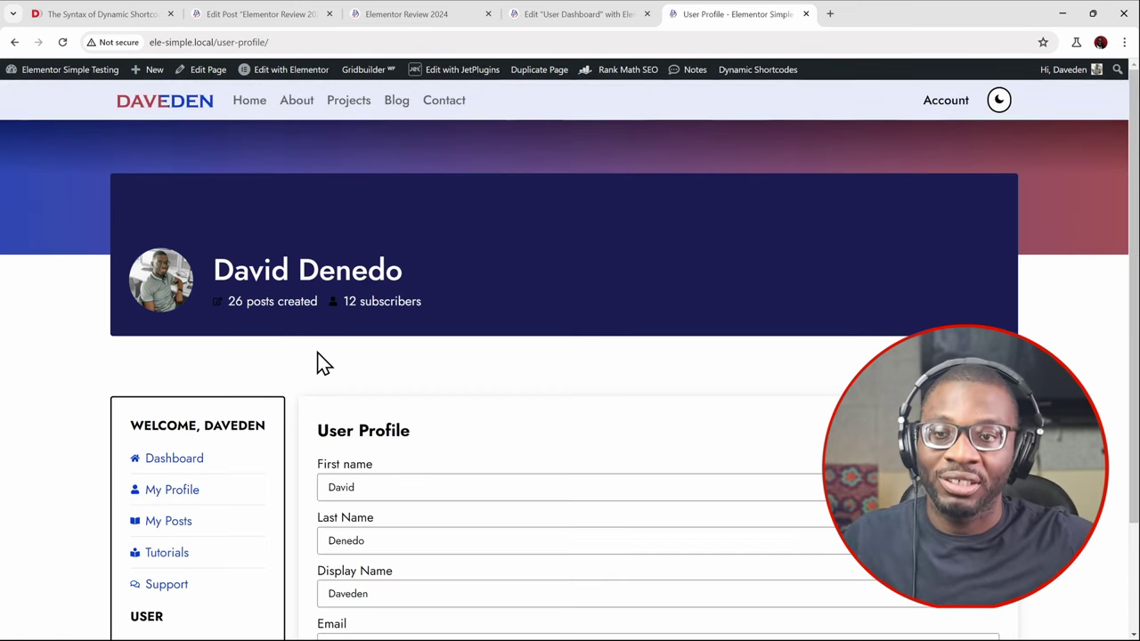
scroll(324, 361, down, 2)
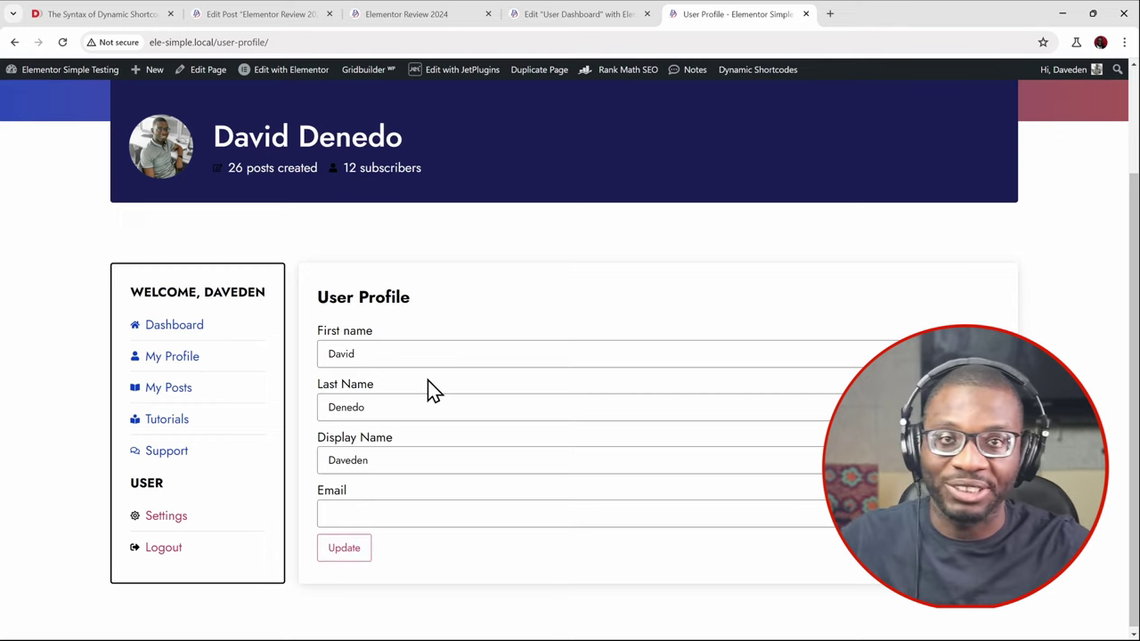
scroll(469, 351, down, 1)
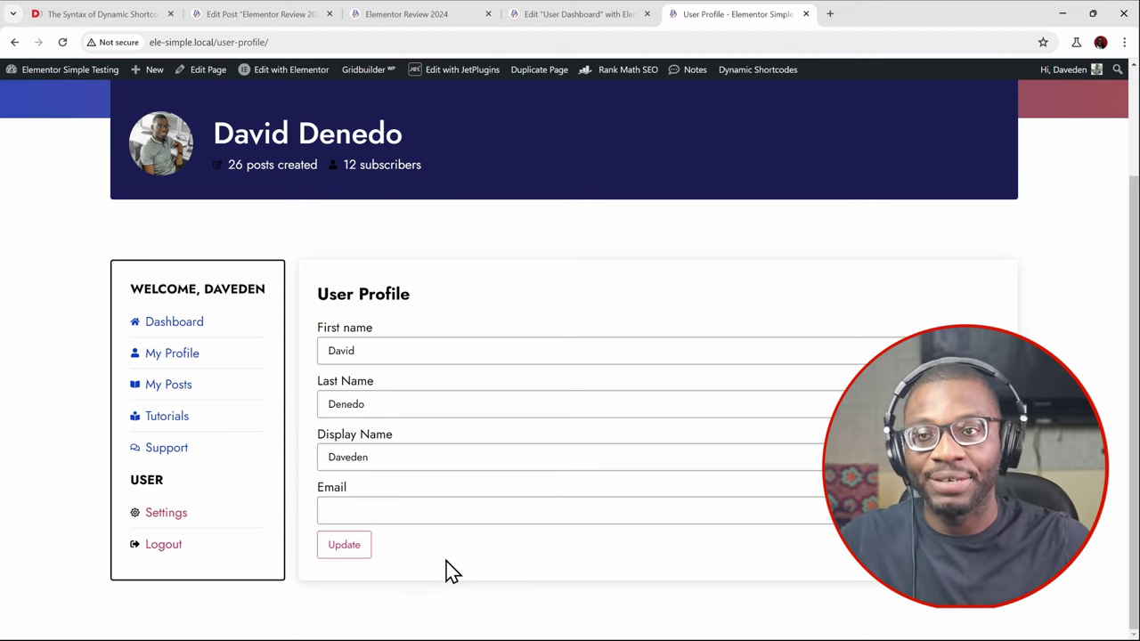
scroll(262, 209, up, 1)
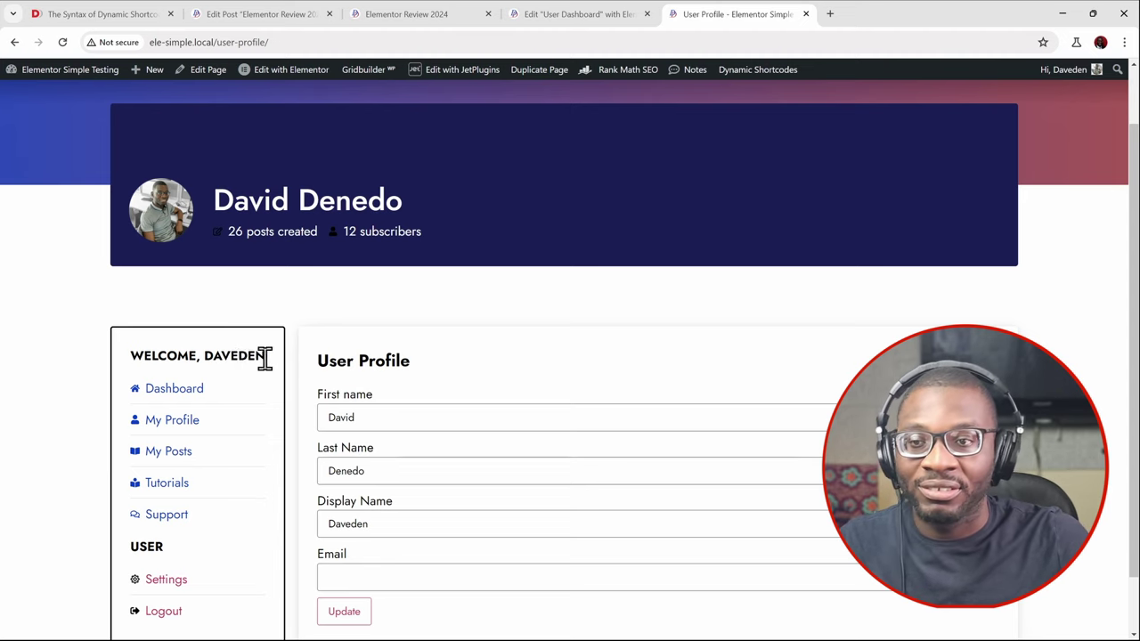
scroll(267, 352, down, 1)
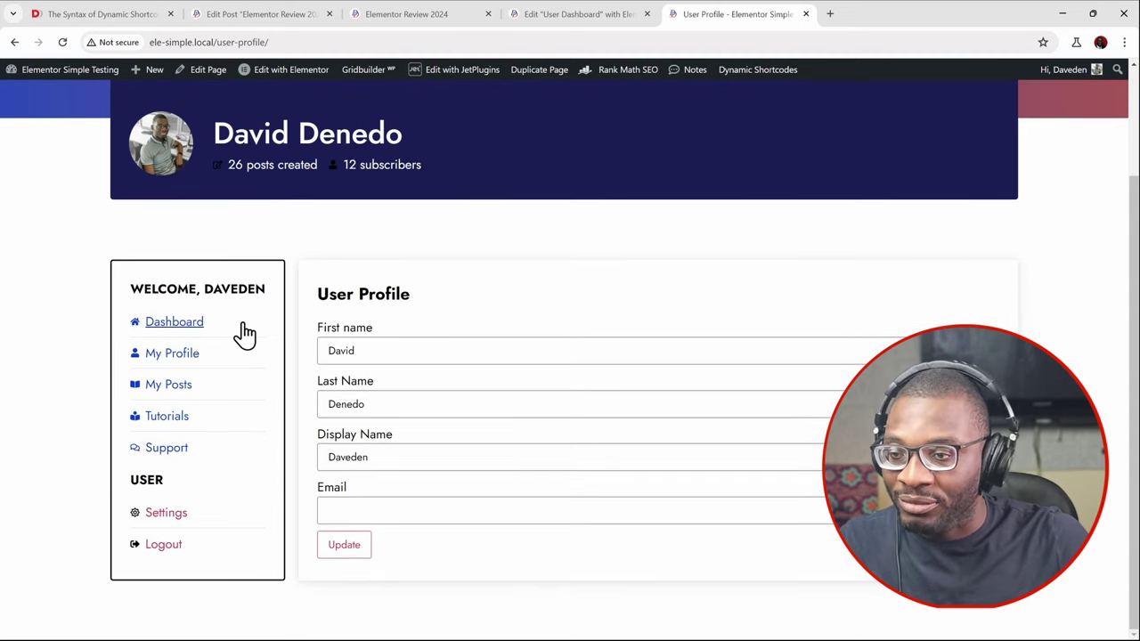
scroll(297, 274, up, 2)
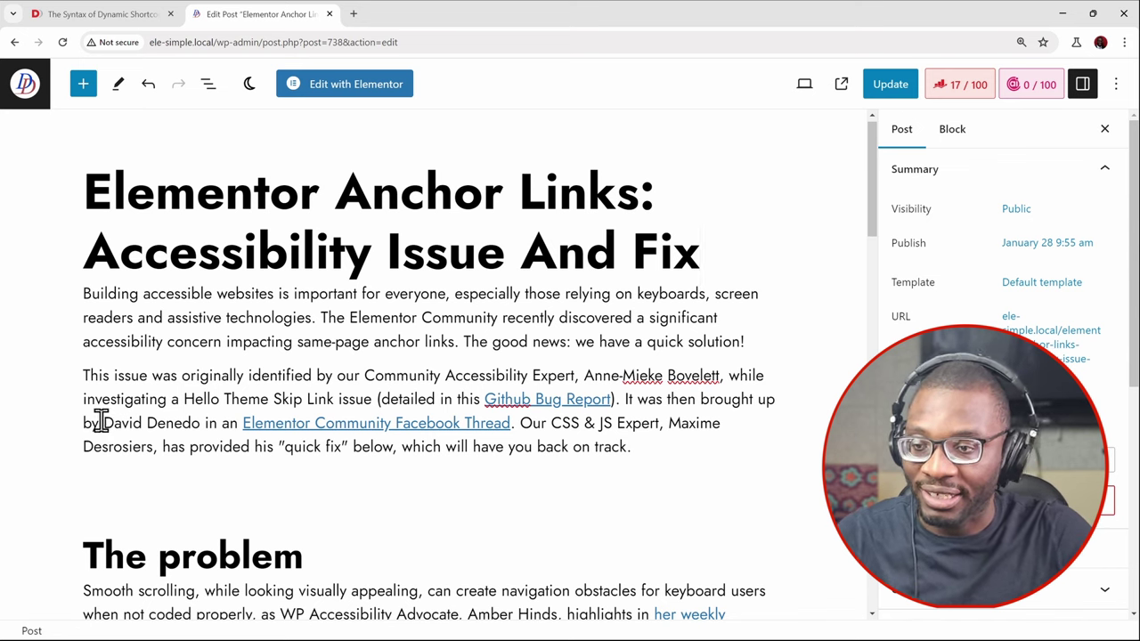
In the Elementor Anchor Links post, replace the person's full name after "brought up by" with the shortcode {power:author}
drag(104, 423, 202, 424)
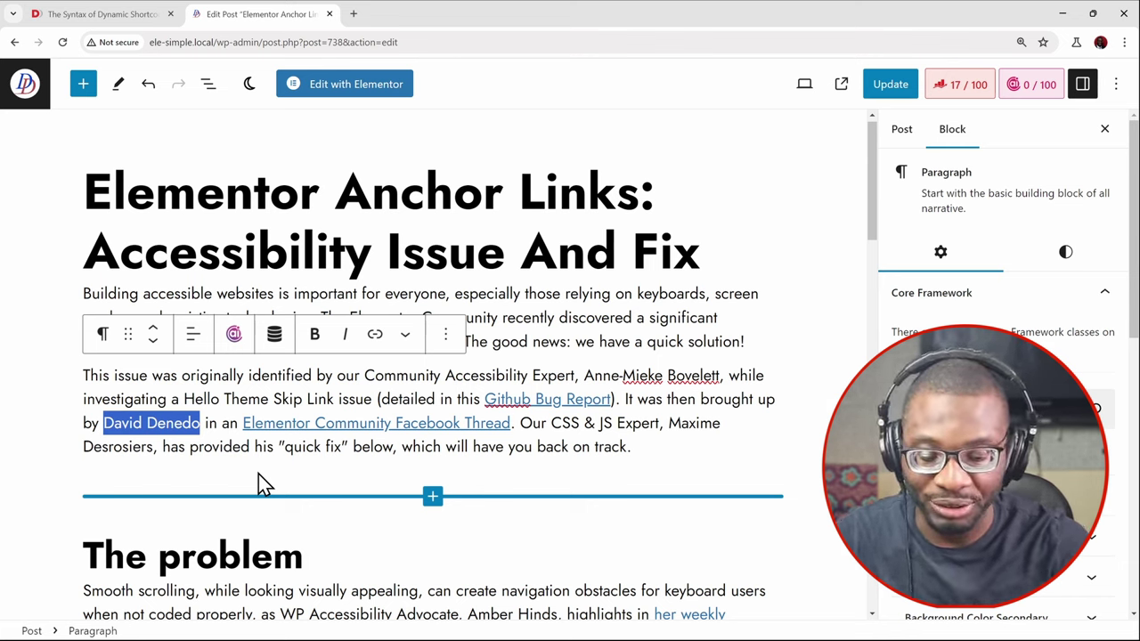
text({})
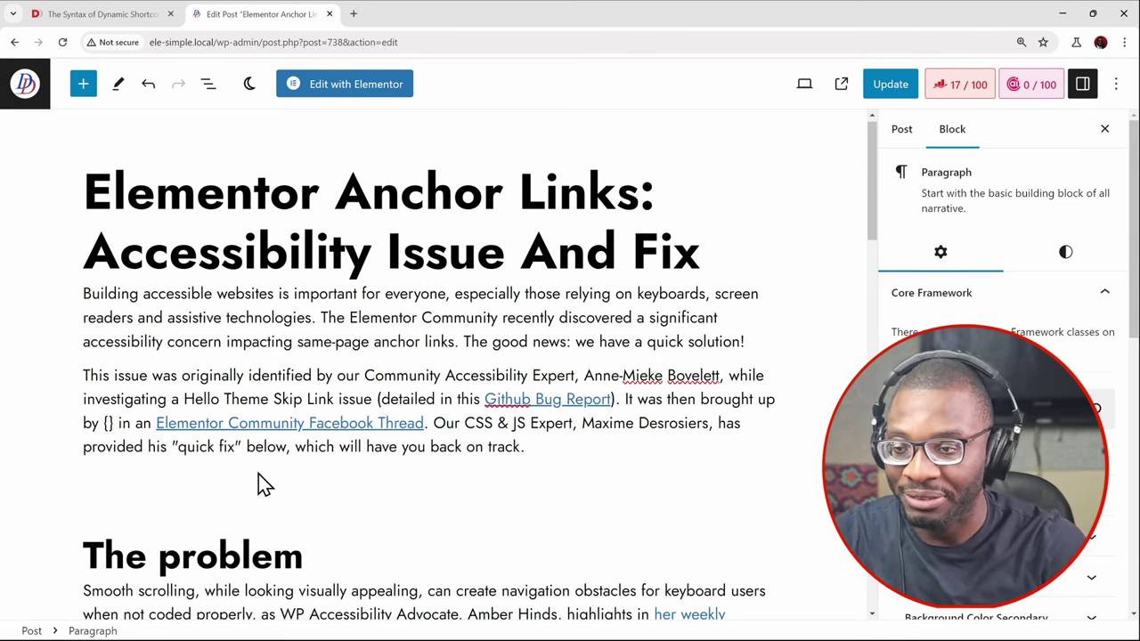
text(power)
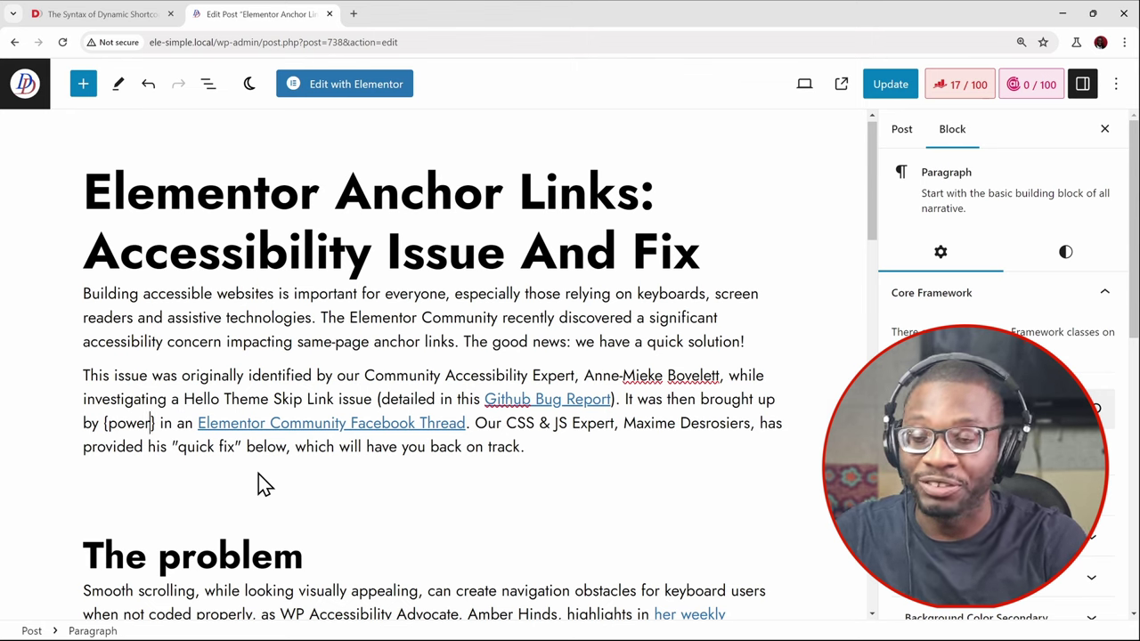
text(:)
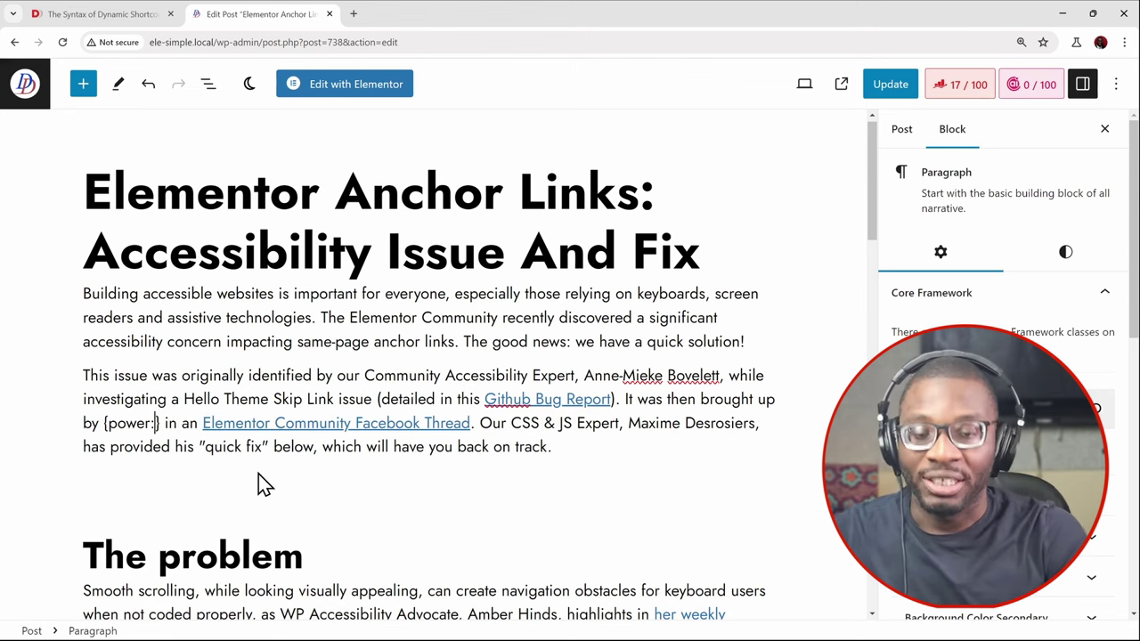
text(author)
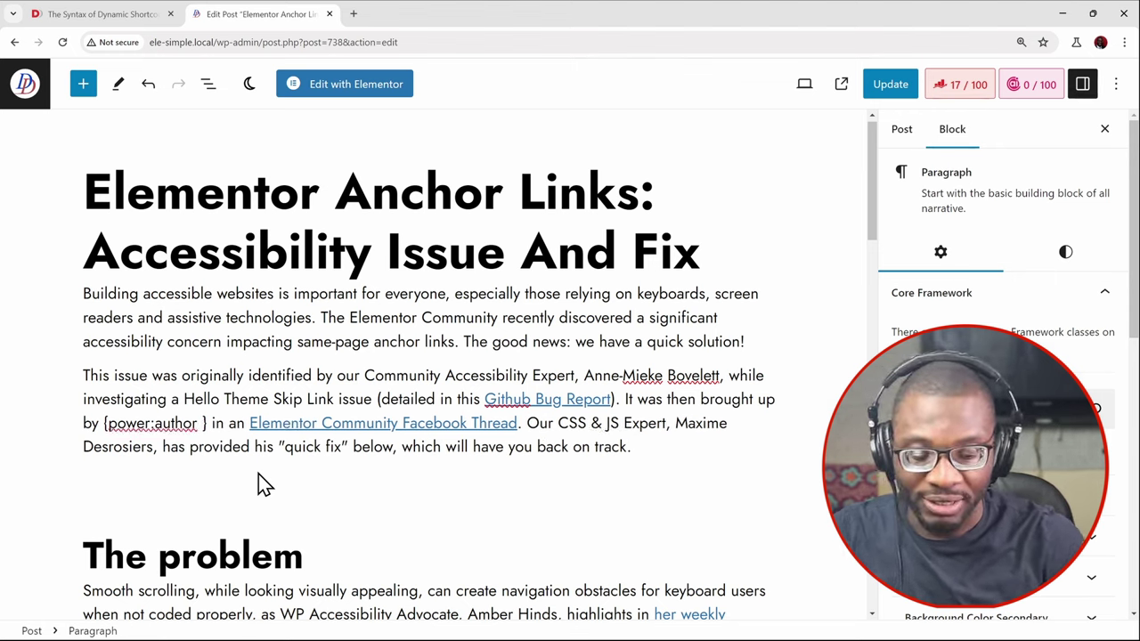
Add @ arguments to the power:author shortcode: name set to the author's first name in single quotes, and field='first_name'
text( @)
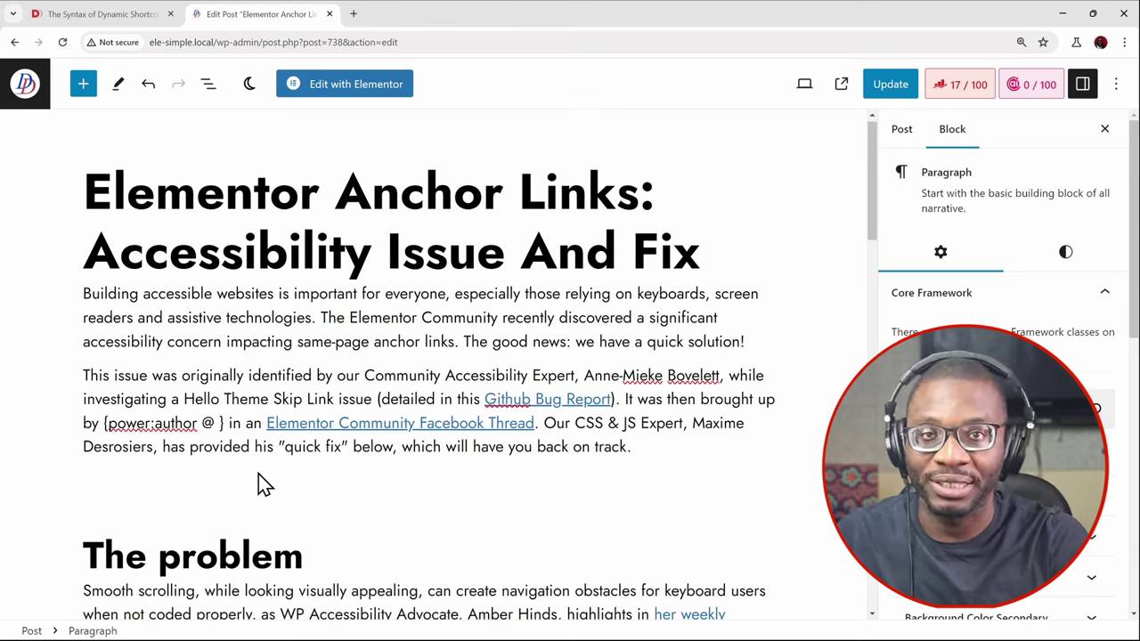
text(name=)
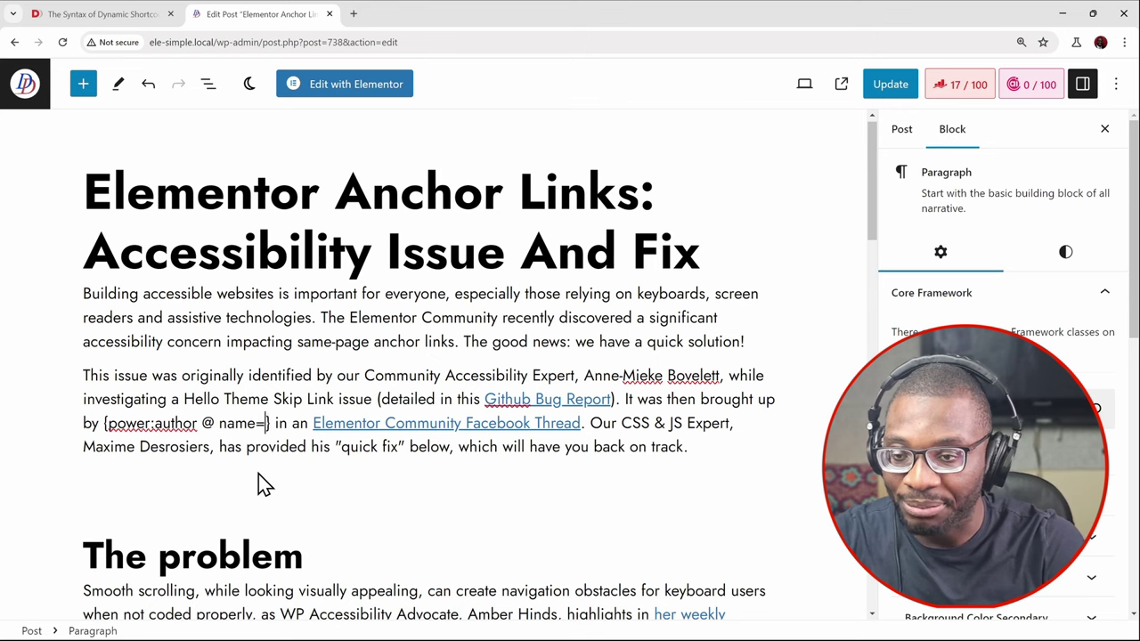
text('')
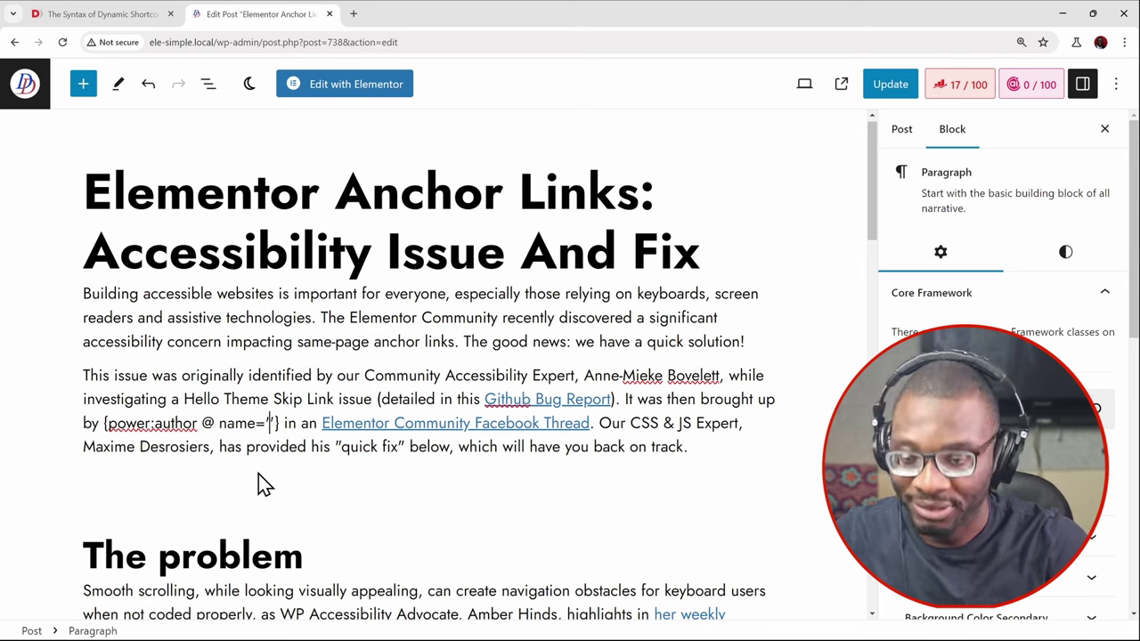
text(d)
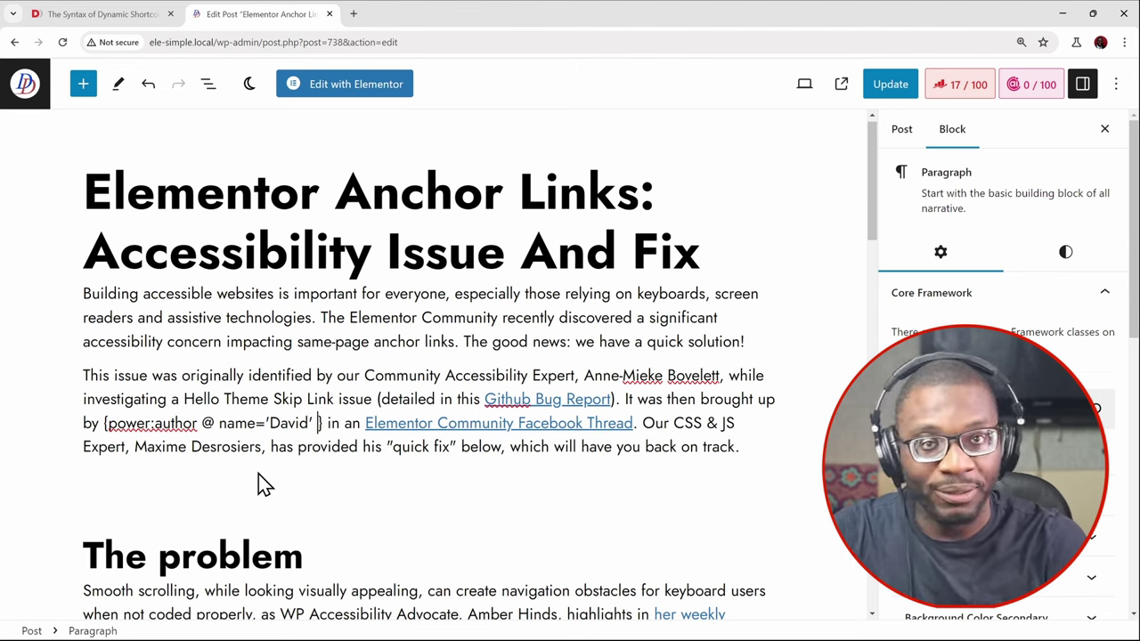
text( field=)
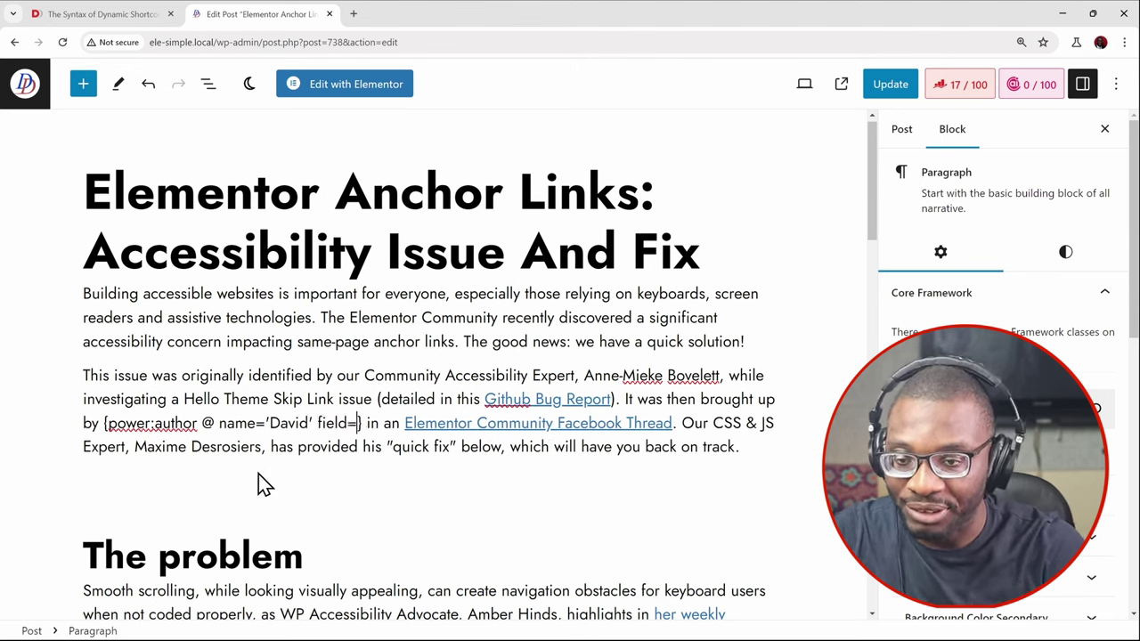
text('')
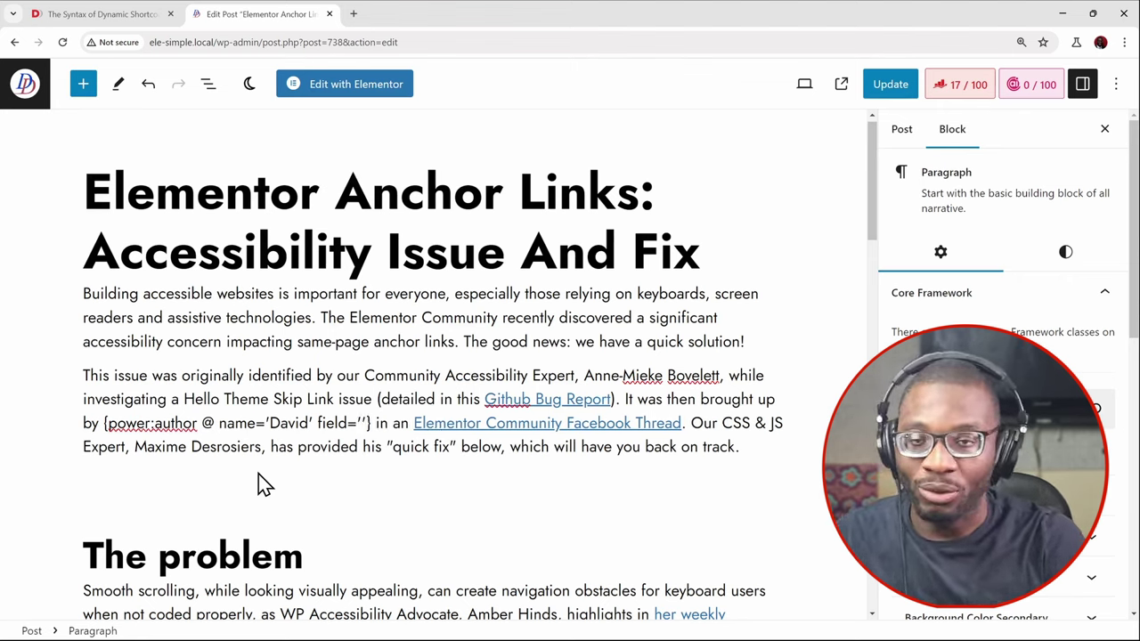
text(first_name)
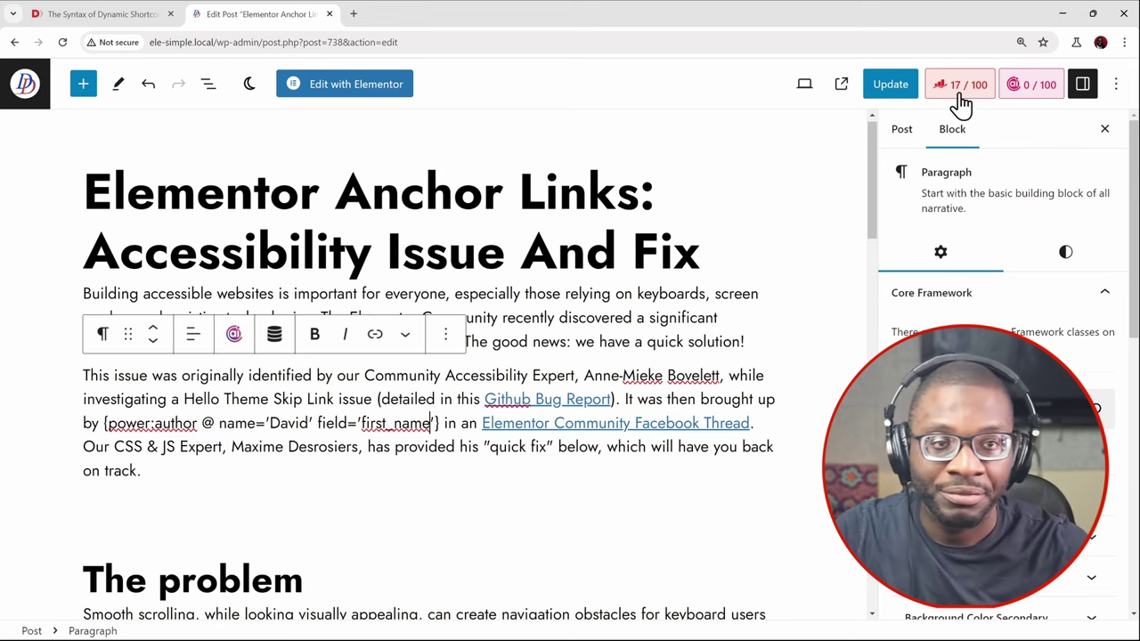
Update the Elementor Anchor Links post and check the power:author output in the second paragraph of the live page
click(909, 89)
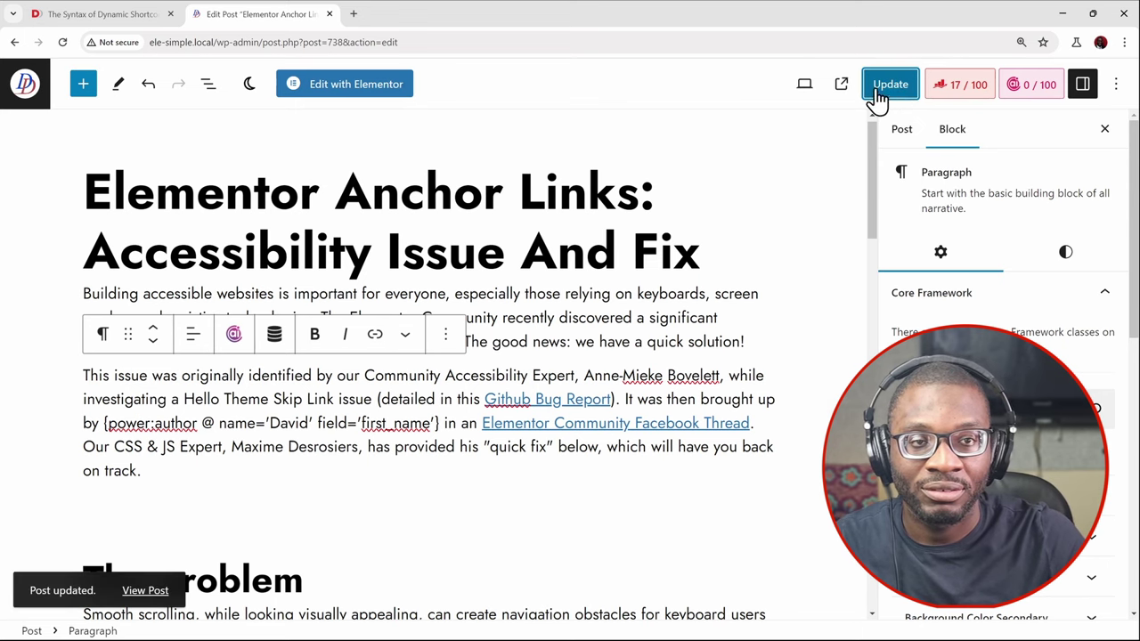
click(842, 89)
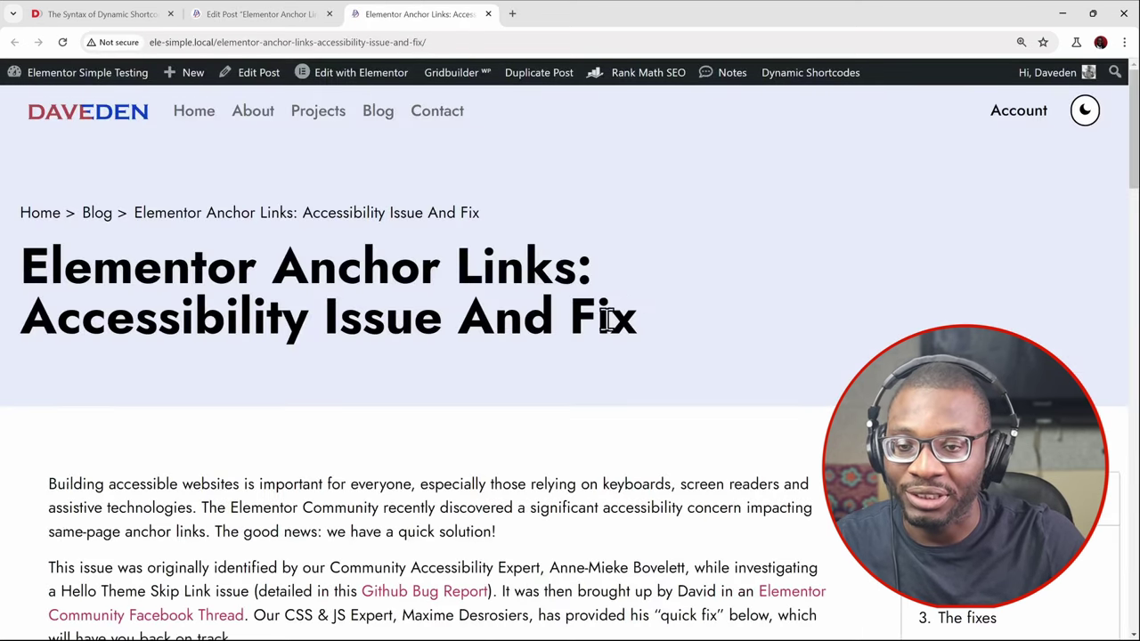
scroll(602, 316, down, 3)
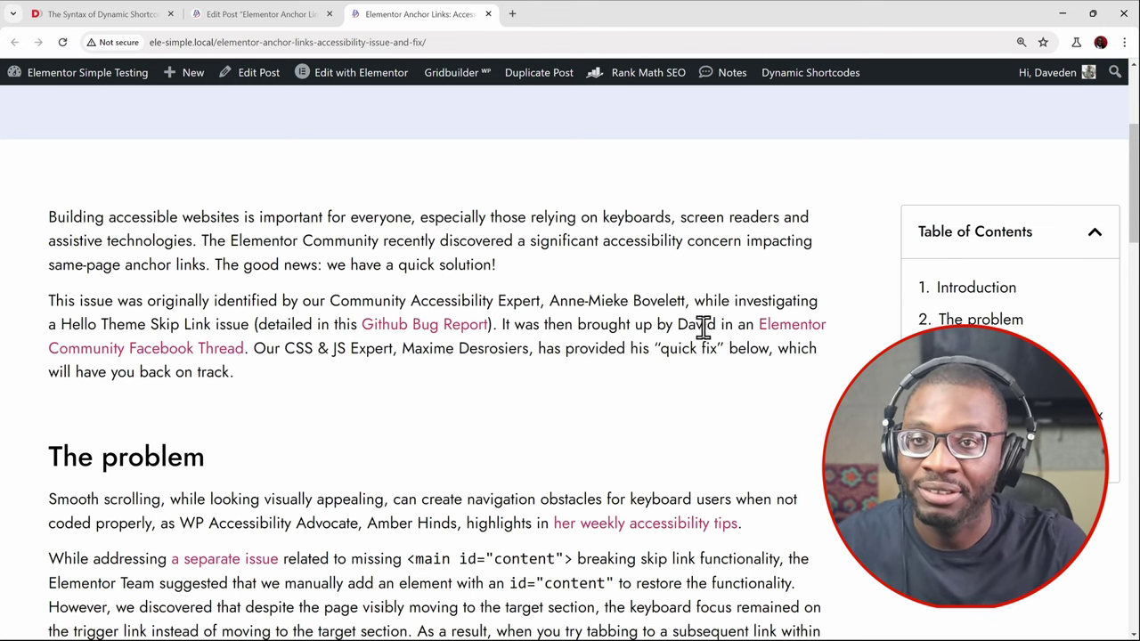
In the Elementor Anchor Links post, set the field argument of the power:author shortcode to 'full_name'
click(288, 13)
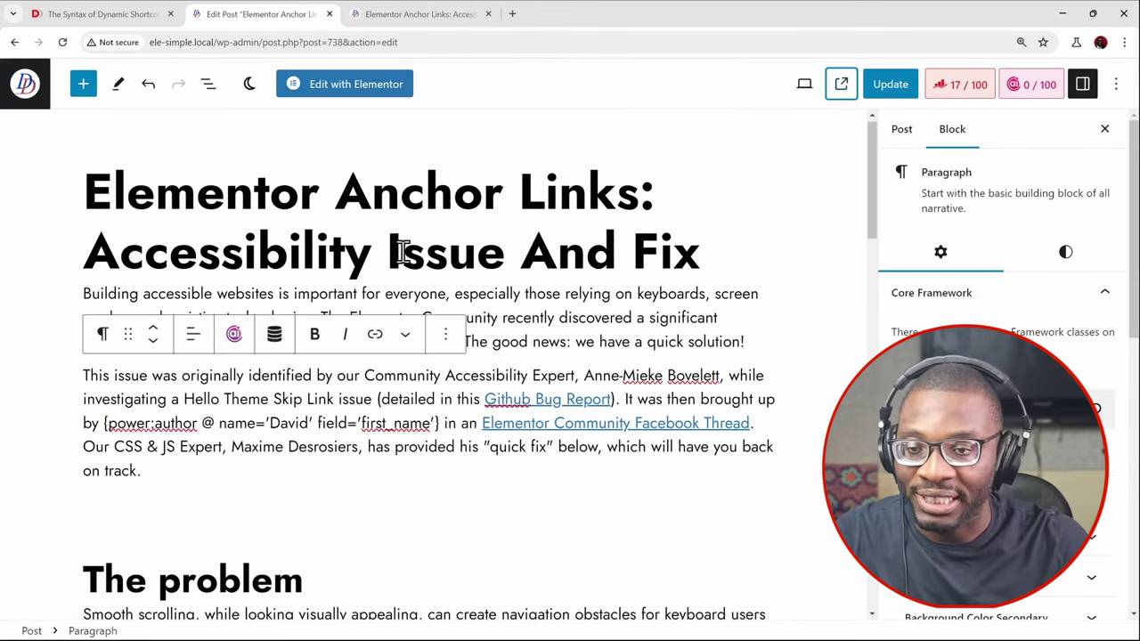
click(388, 424)
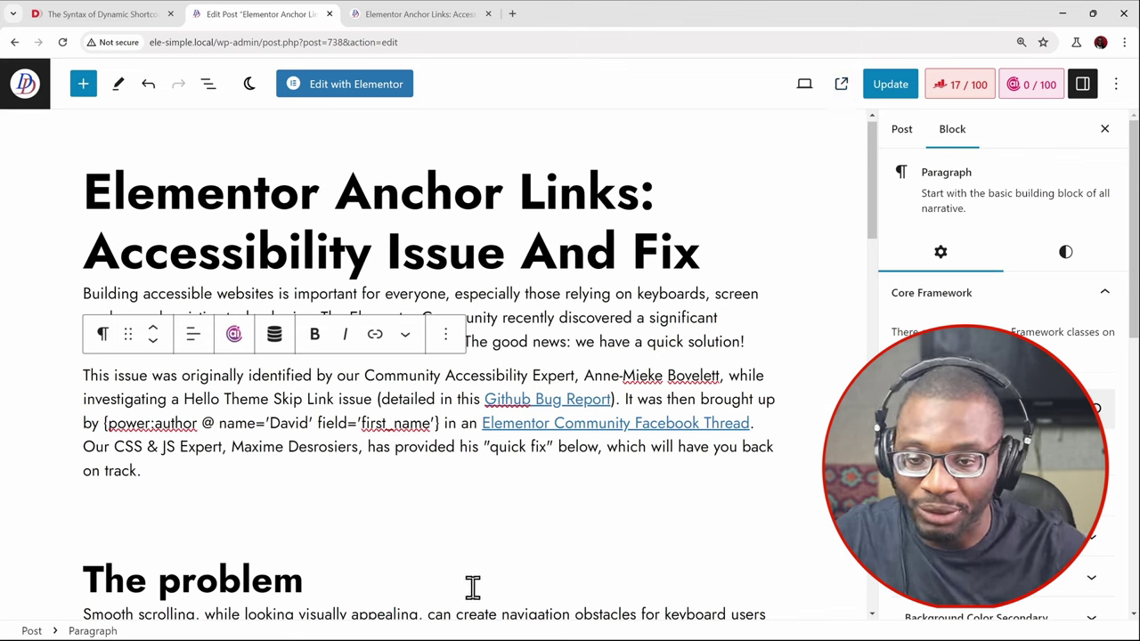
key(BackSpace)
key(BackSpace)
key(BackSpace)
key(BackSpace)
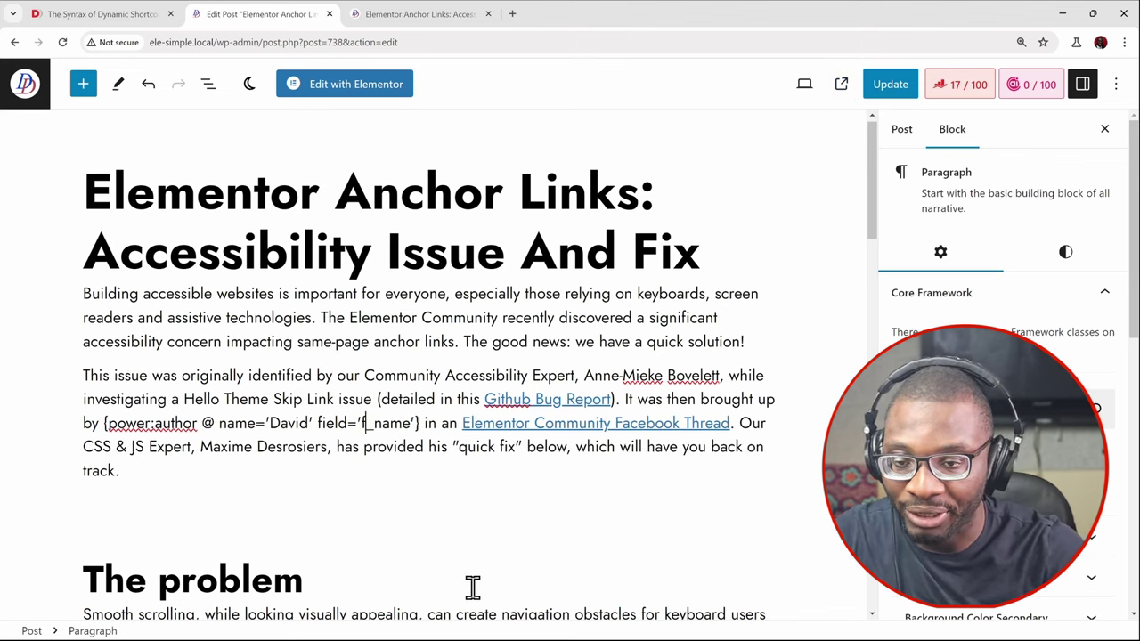
text(ull)
Update the post and reload its live page to check the author's full name in the second paragraph
click(894, 87)
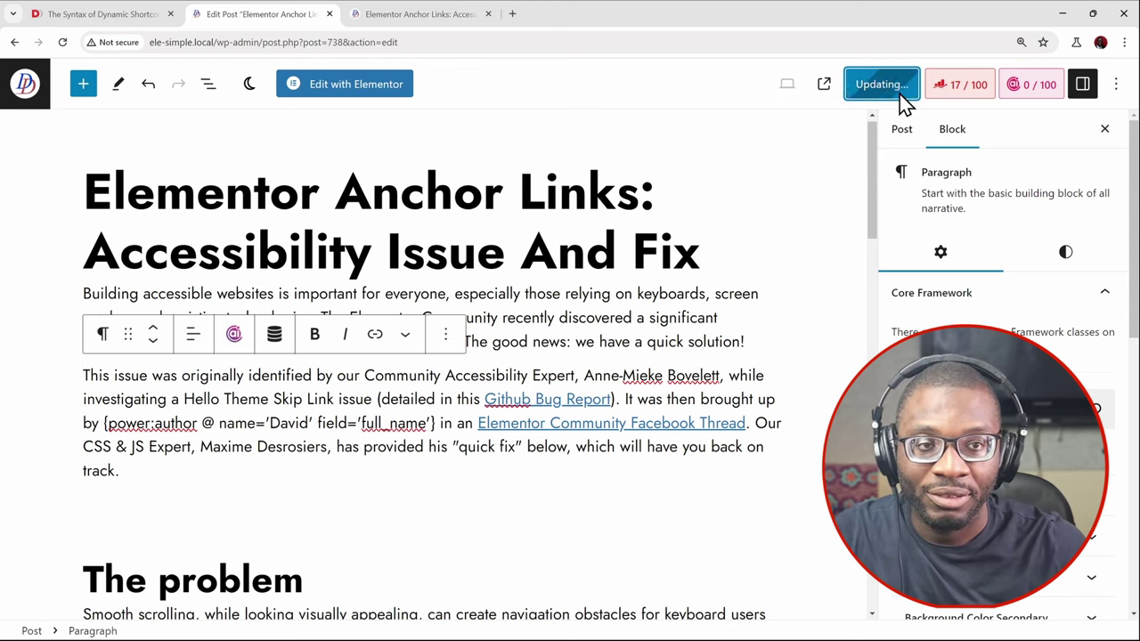
click(410, 13)
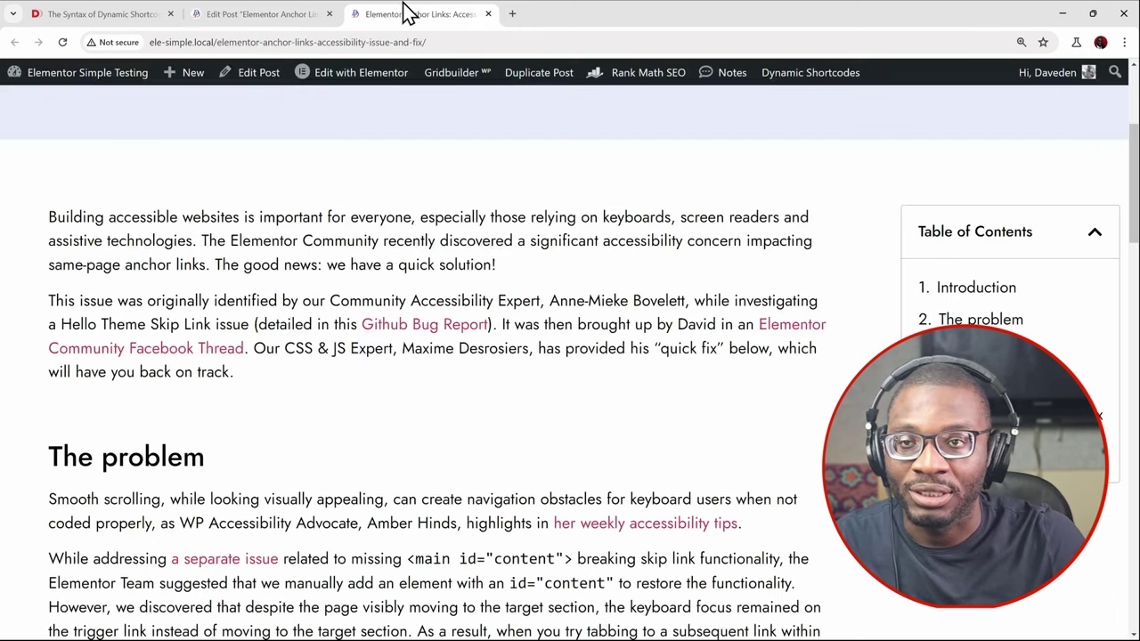
click(63, 42)
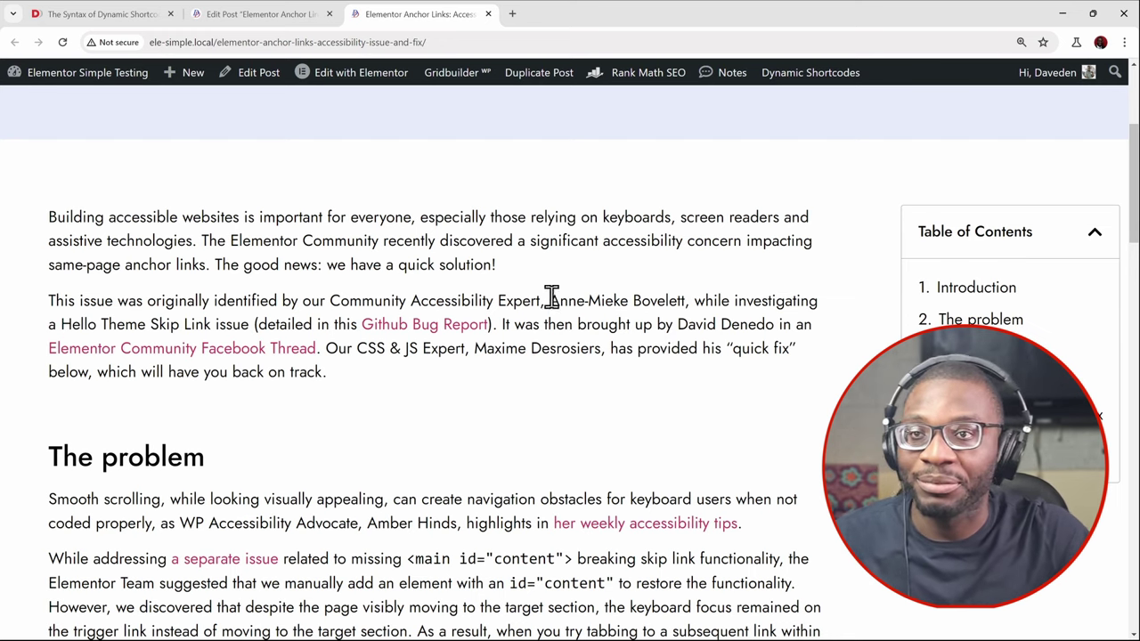
Replace the name argument of the power:author shortcode with another author's first name, keeping field='full_name'
click(256, 15)
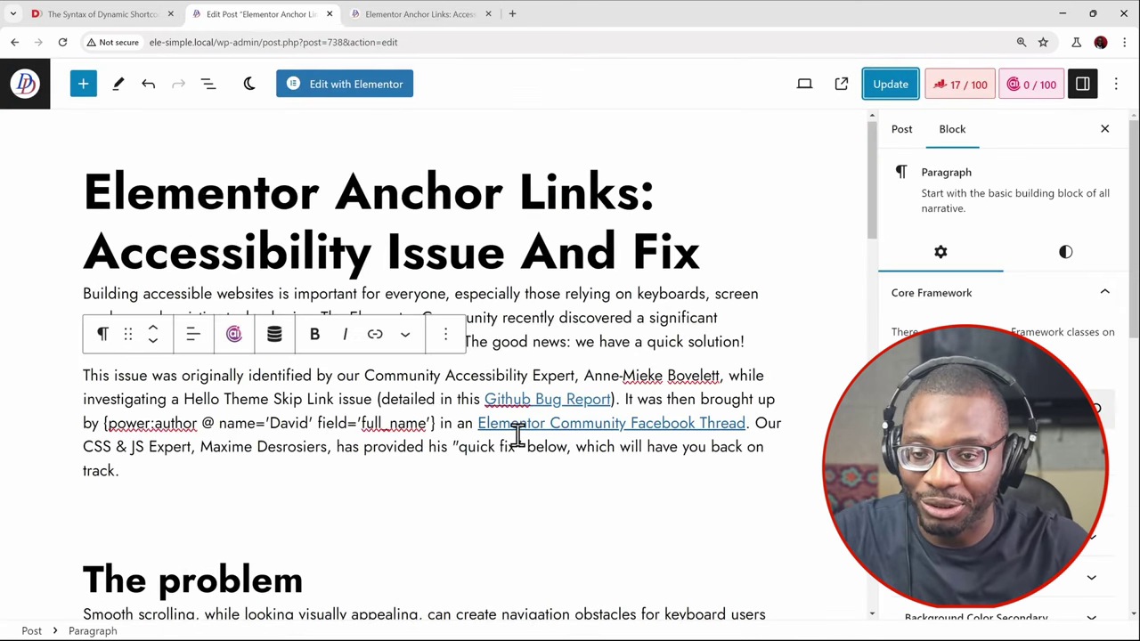
double_click(287, 423)
text(Bright)
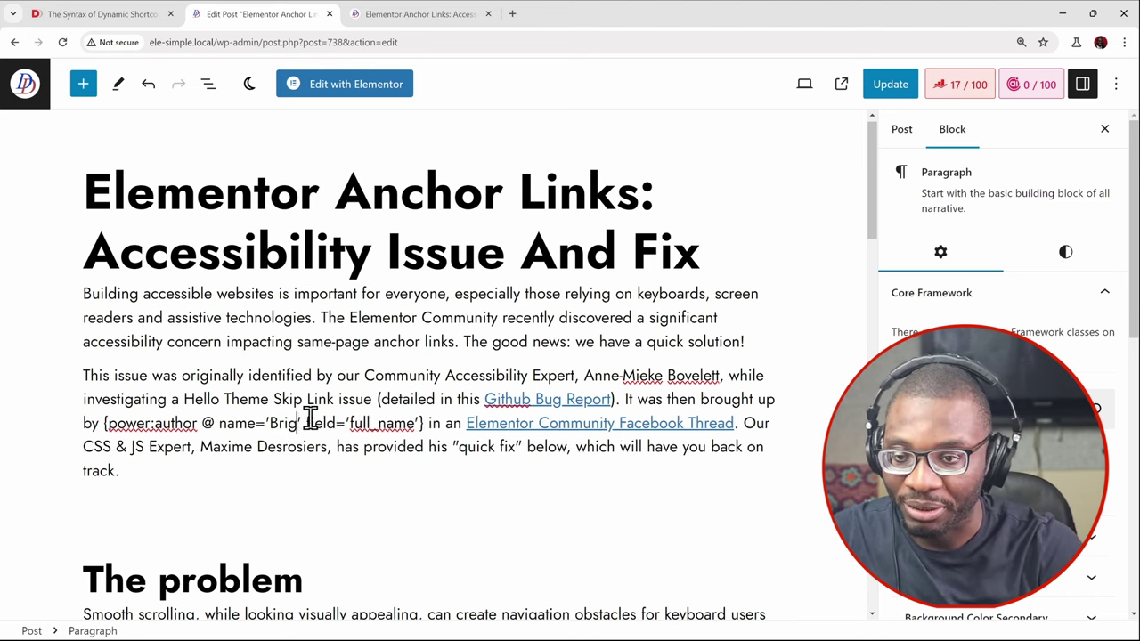
Update the post with the second author's name argument and reload the live page to check the shortcode output
click(890, 93)
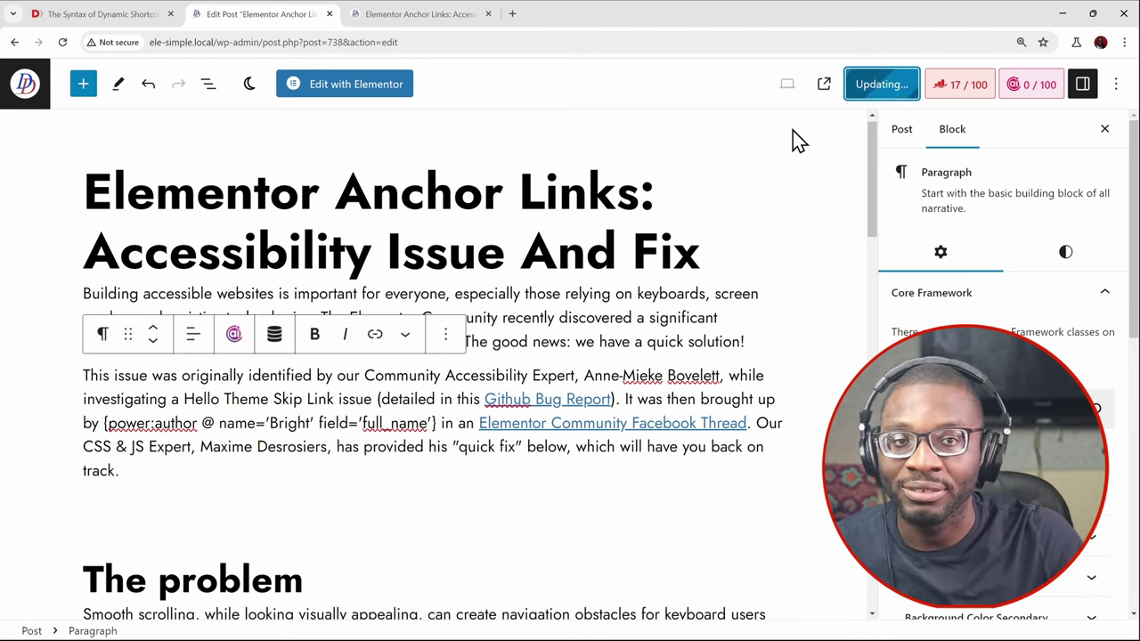
click(410, 13)
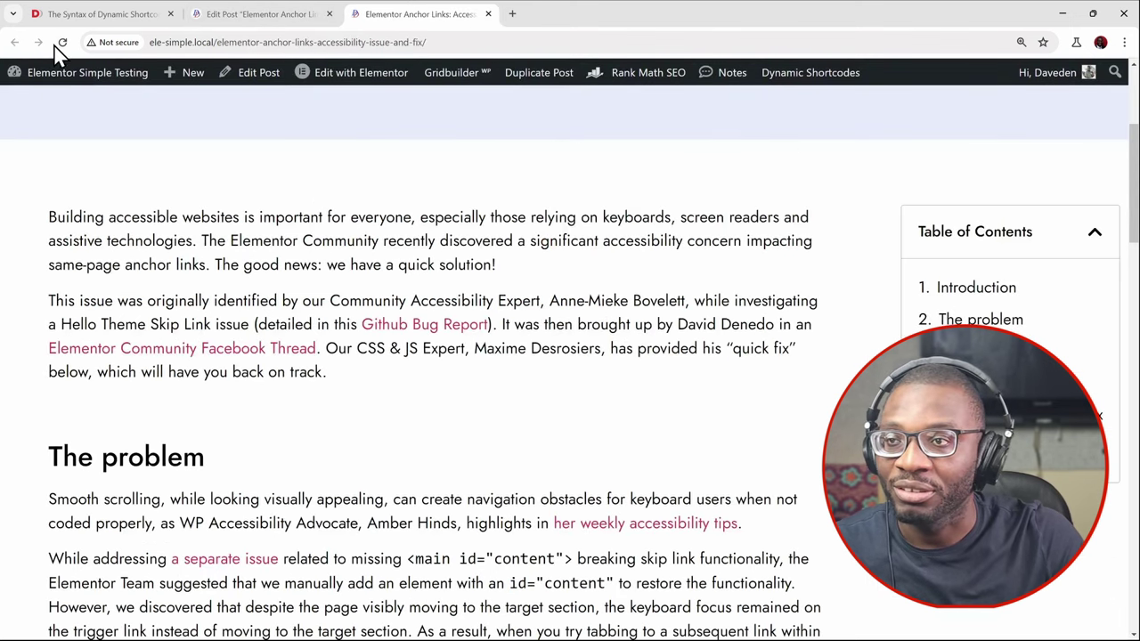
click(62, 42)
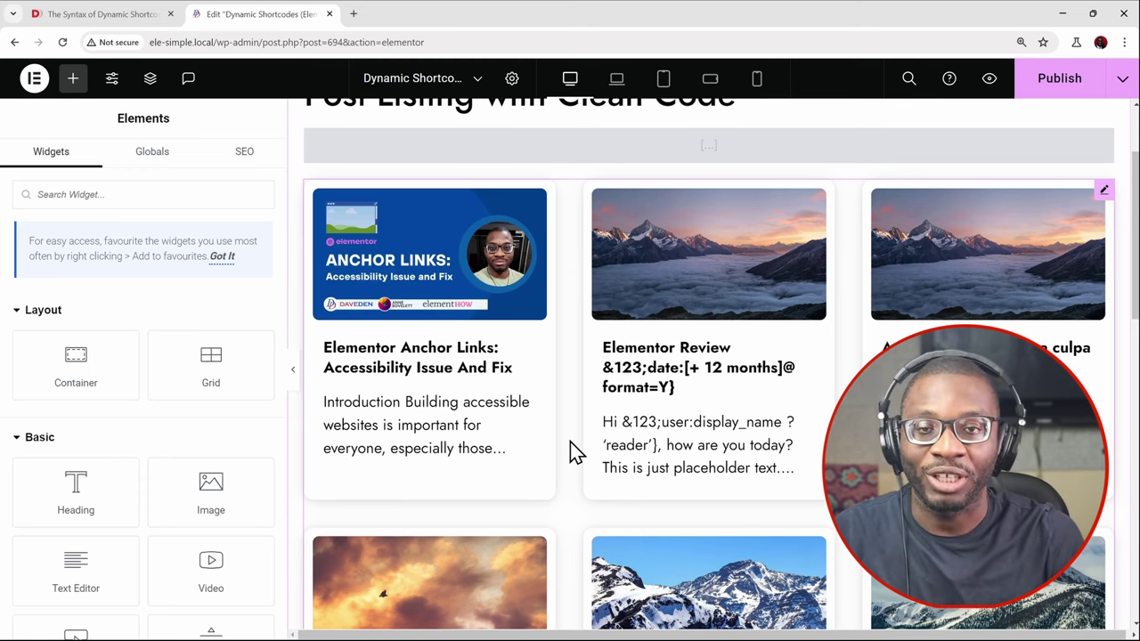
Preview the Post Listing with Clean Code page and inspect the markup of the Elementor Review 2025 card title
key(ctrl+z)
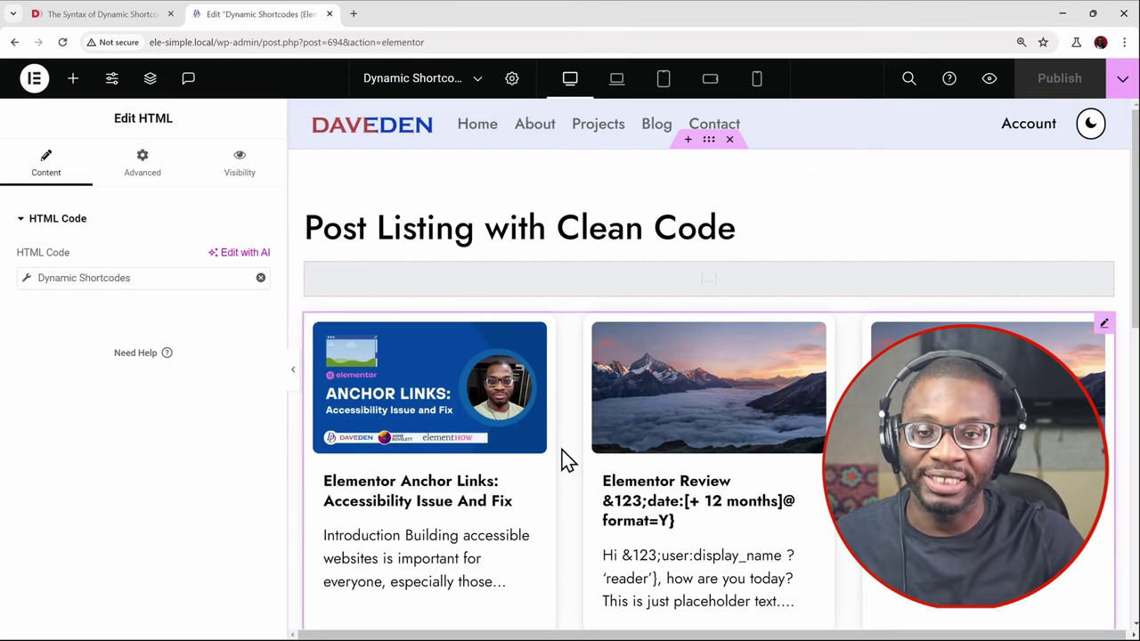
click(989, 85)
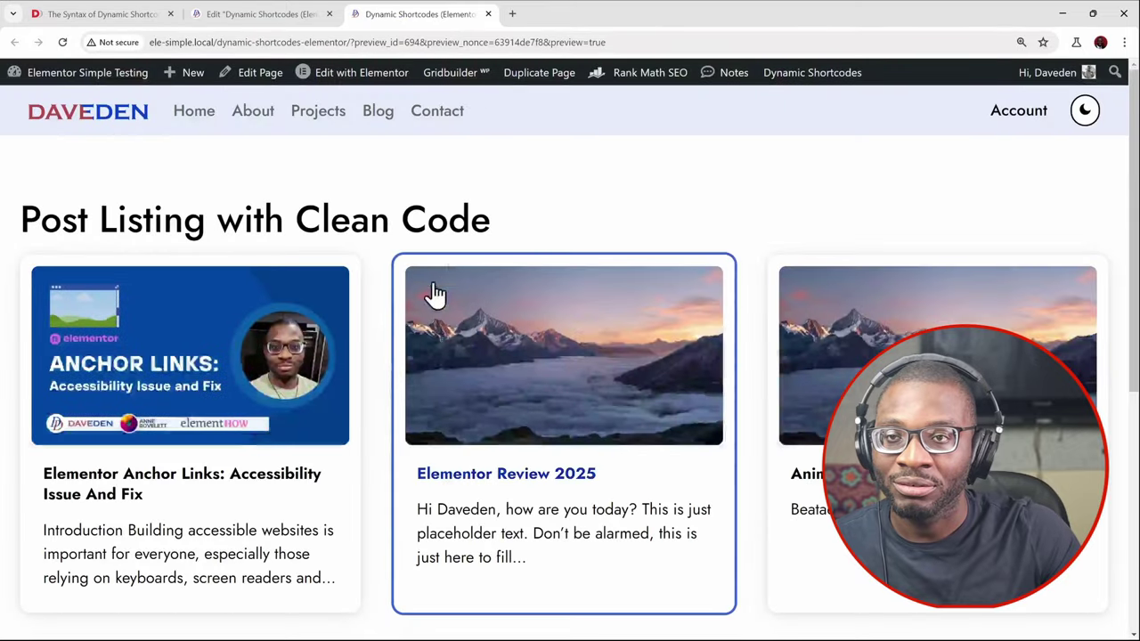
scroll(436, 295, down, 2)
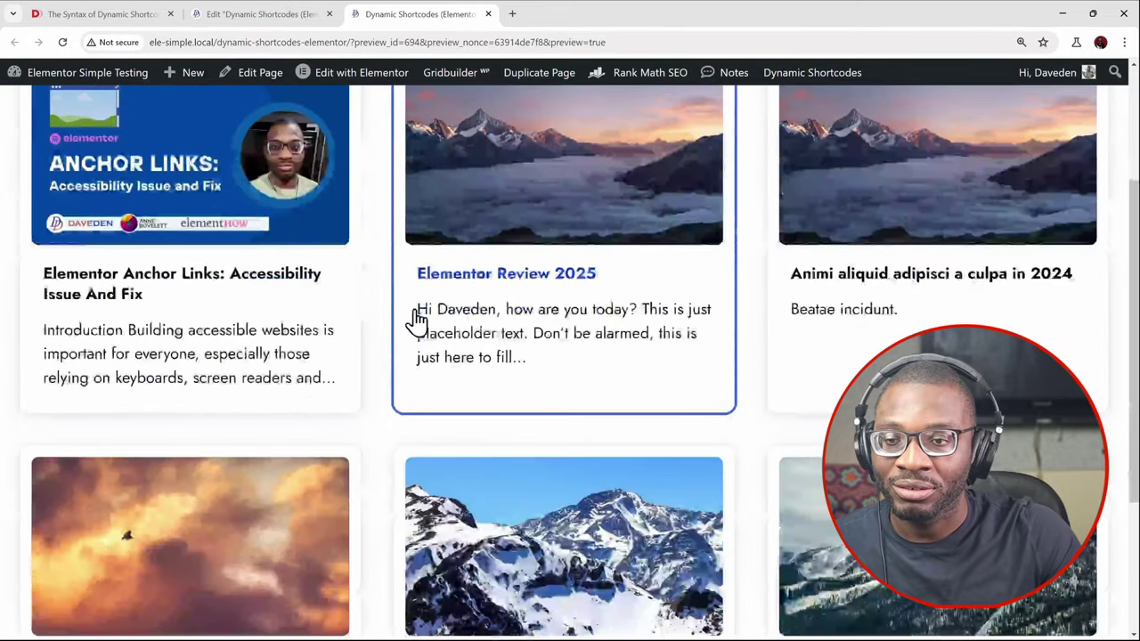
right_click(531, 276)
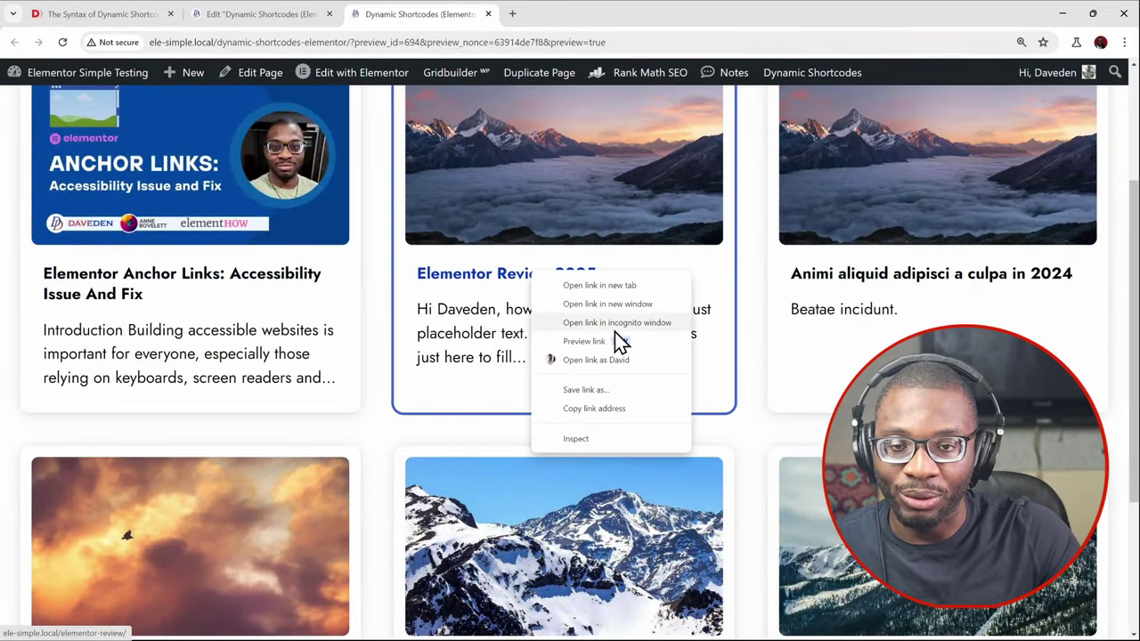
click(583, 440)
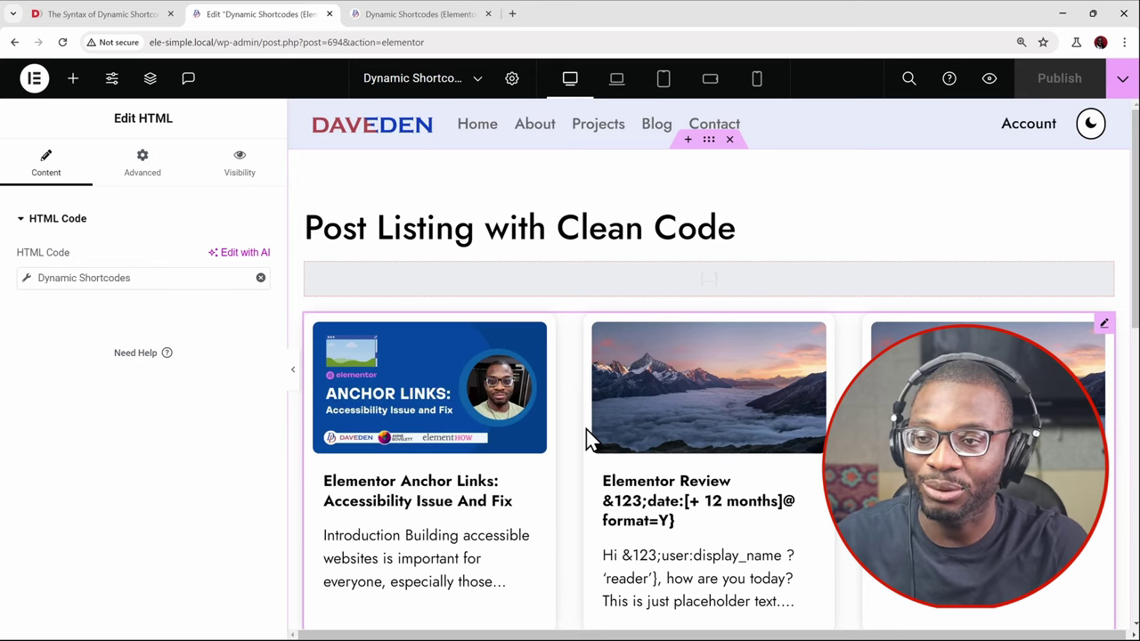
Clear the HTML widget's existing dynamic content, assign a new Dynamic Shortcodes tag to its HTML Code, and open the tag's settings
click(261, 281)
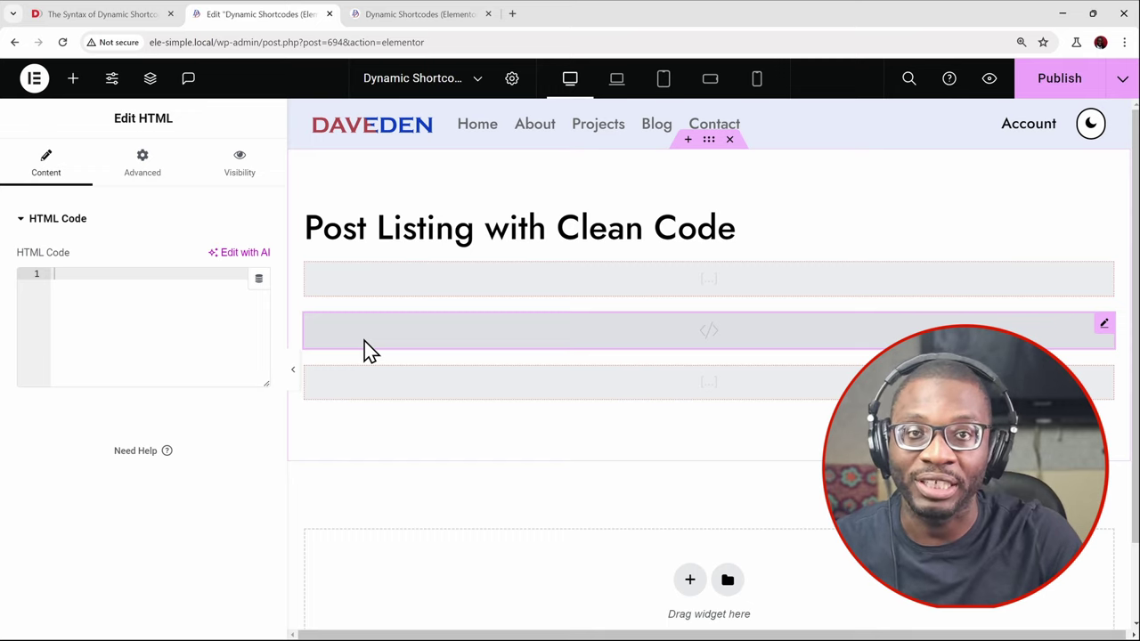
click(259, 282)
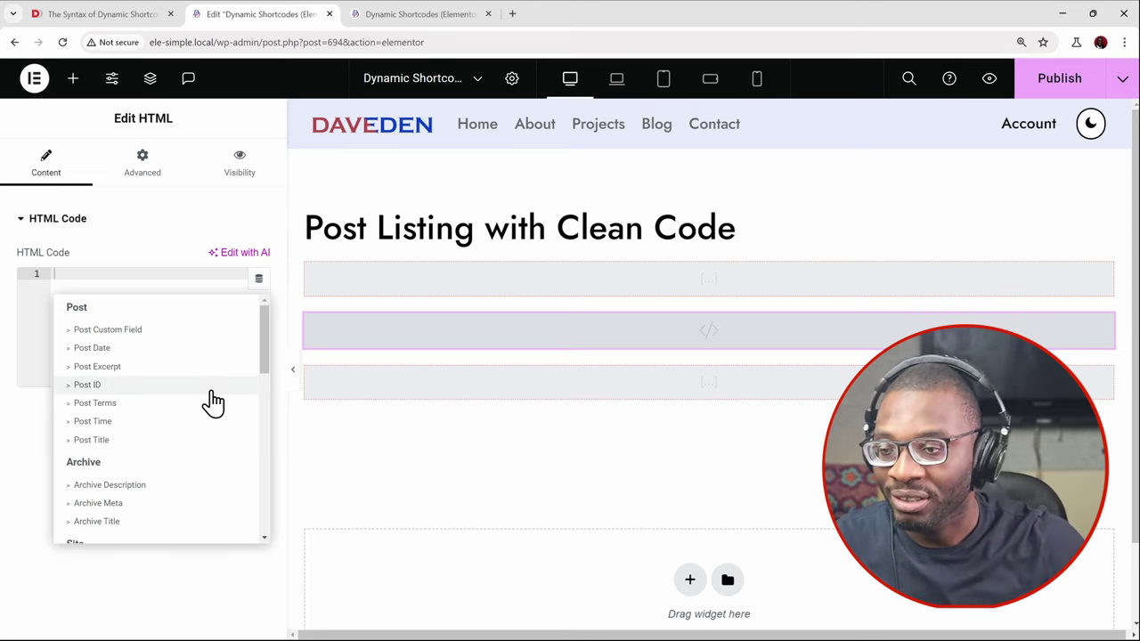
scroll(210, 408, down, 8)
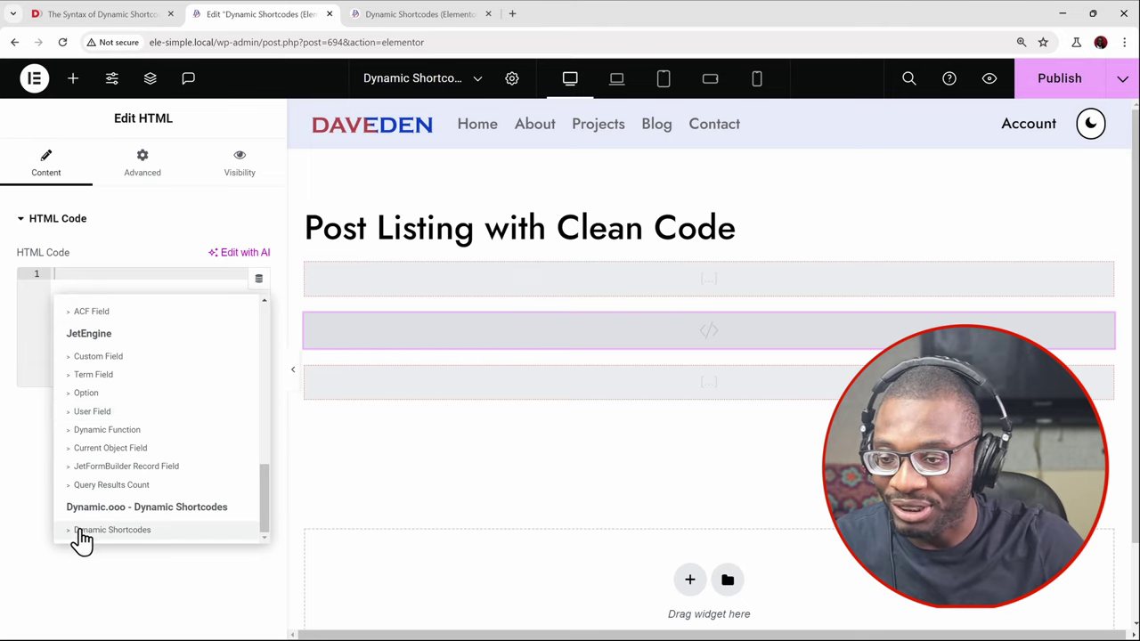
click(121, 530)
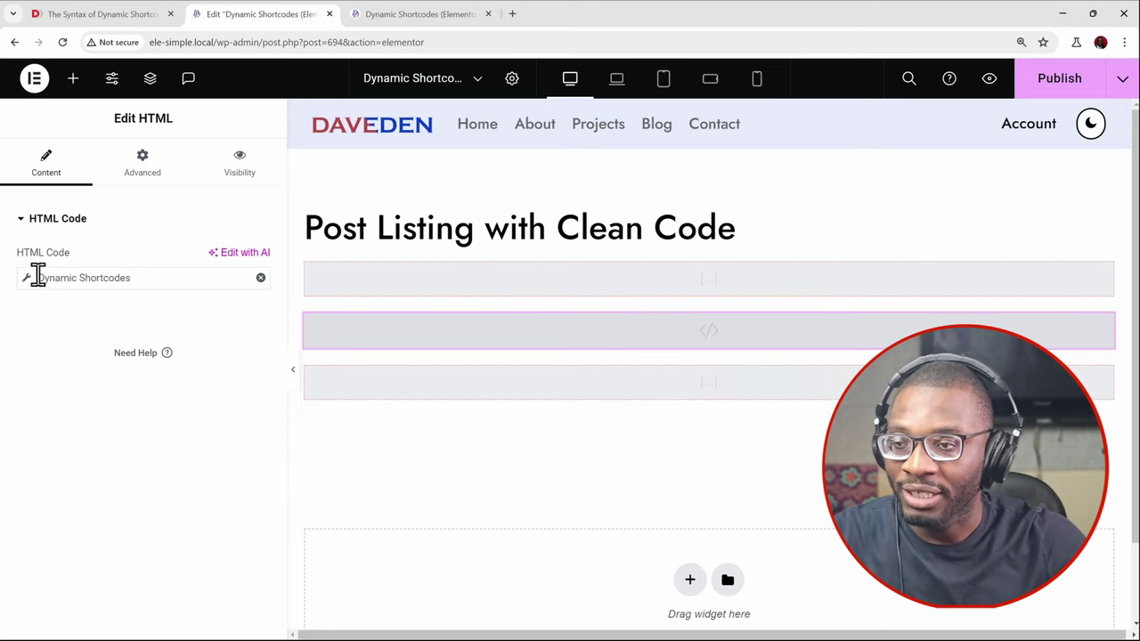
click(28, 280)
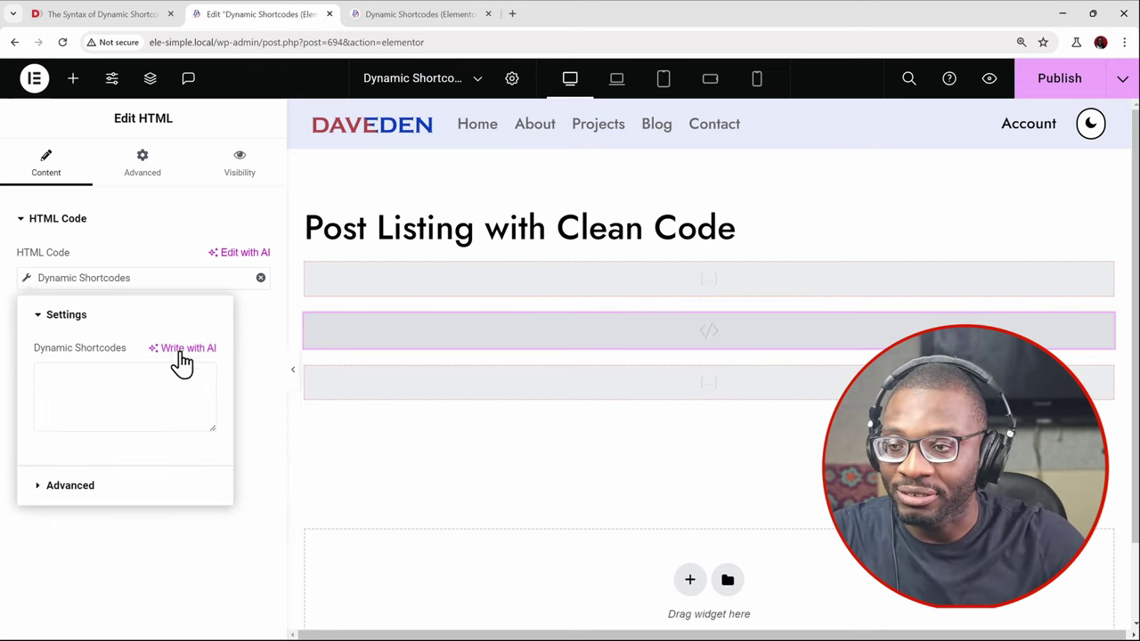
Enter {power:post-listing} as the HTML widget's dynamic shortcode
click(151, 422)
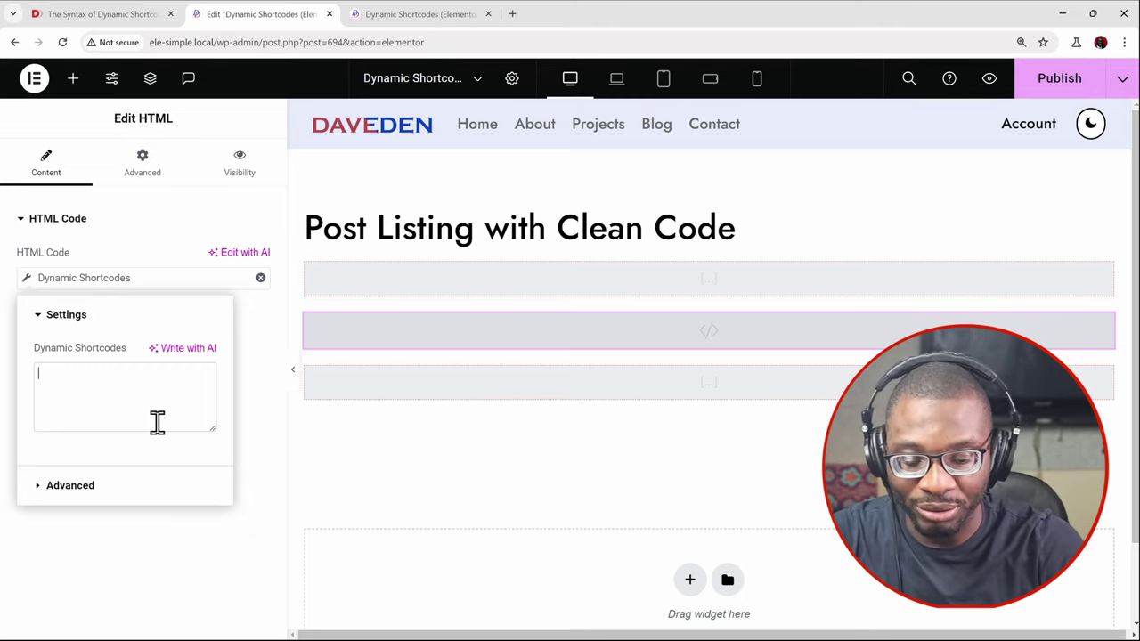
text([)
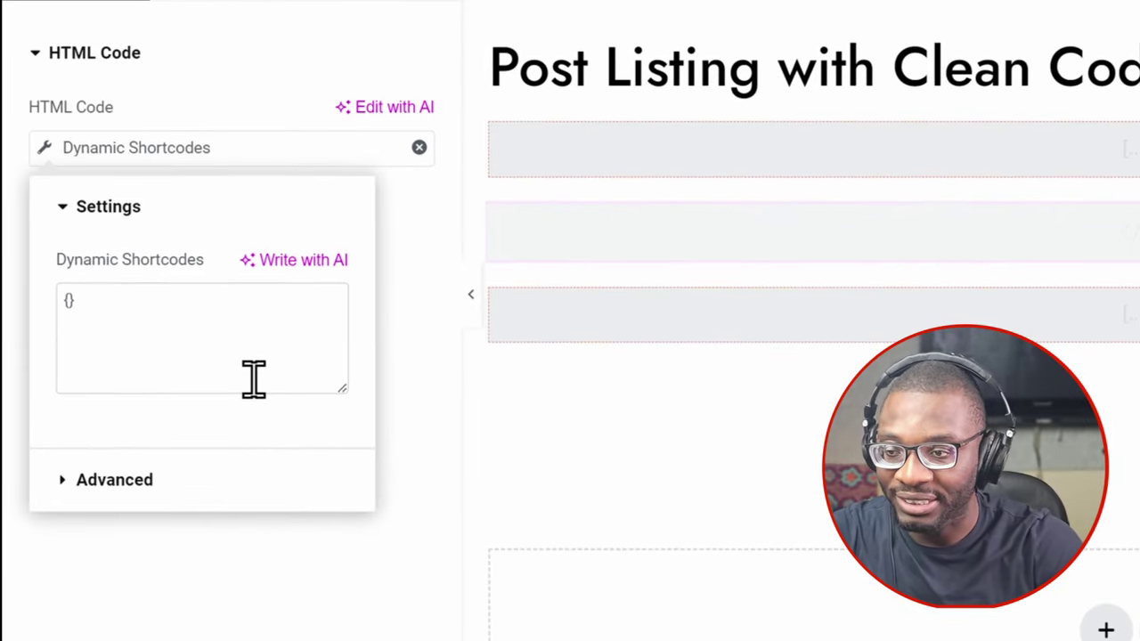
text(power)
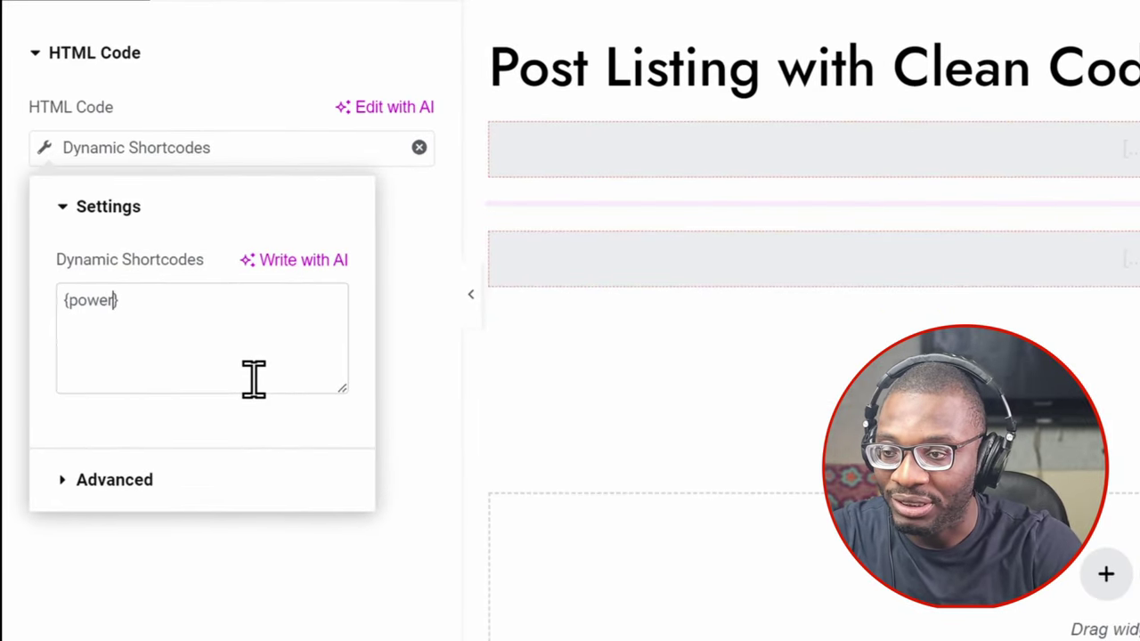
text(:)
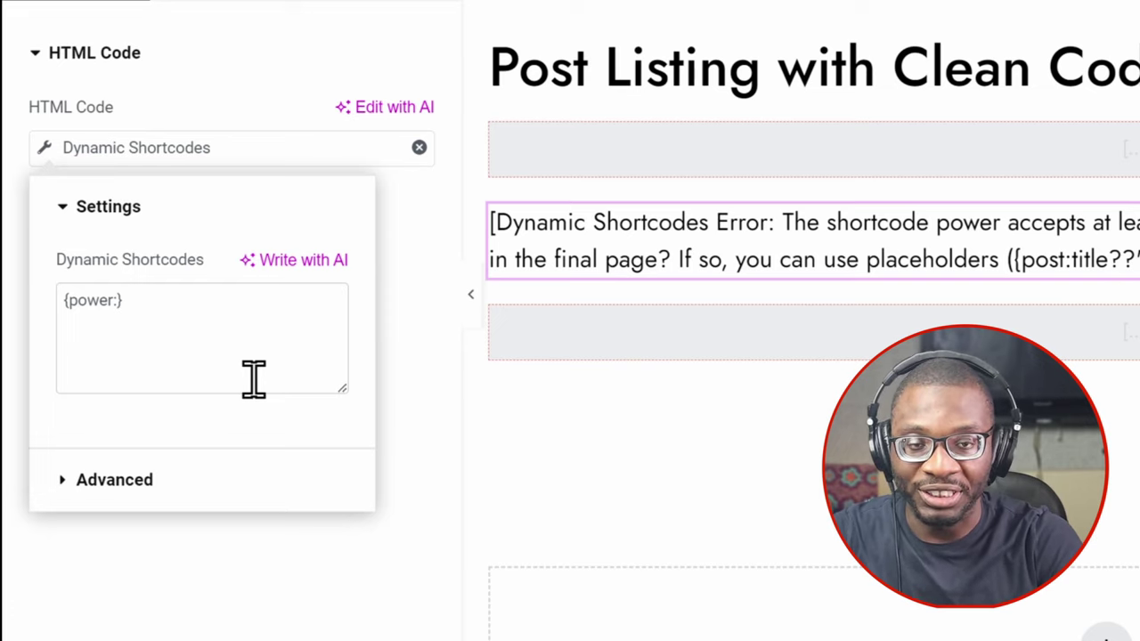
text(post-list)
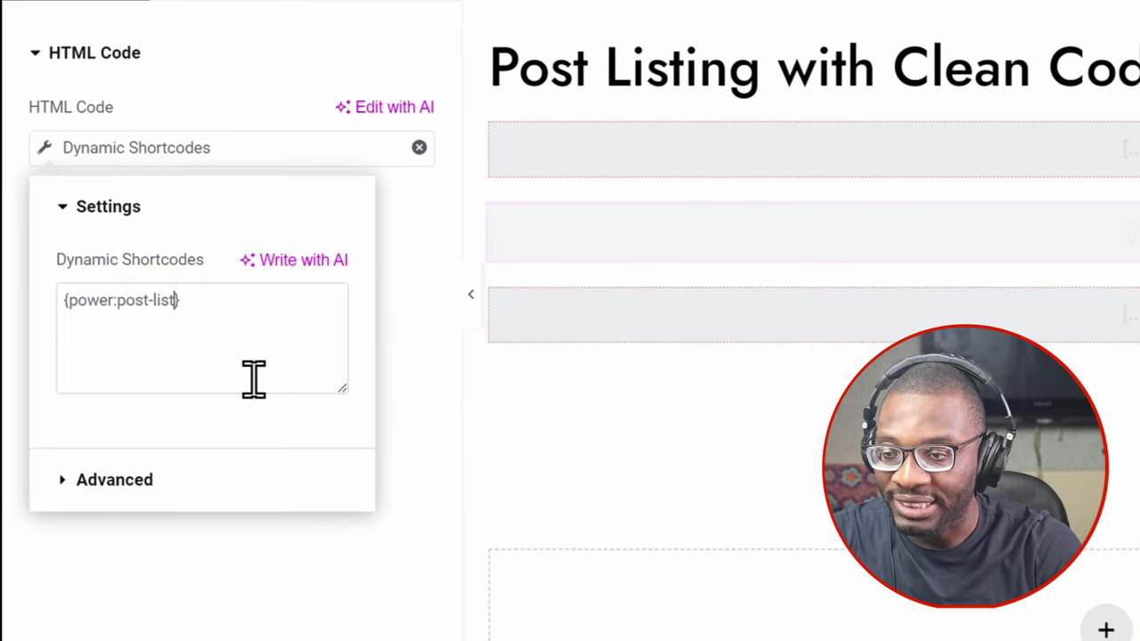
text(ing)
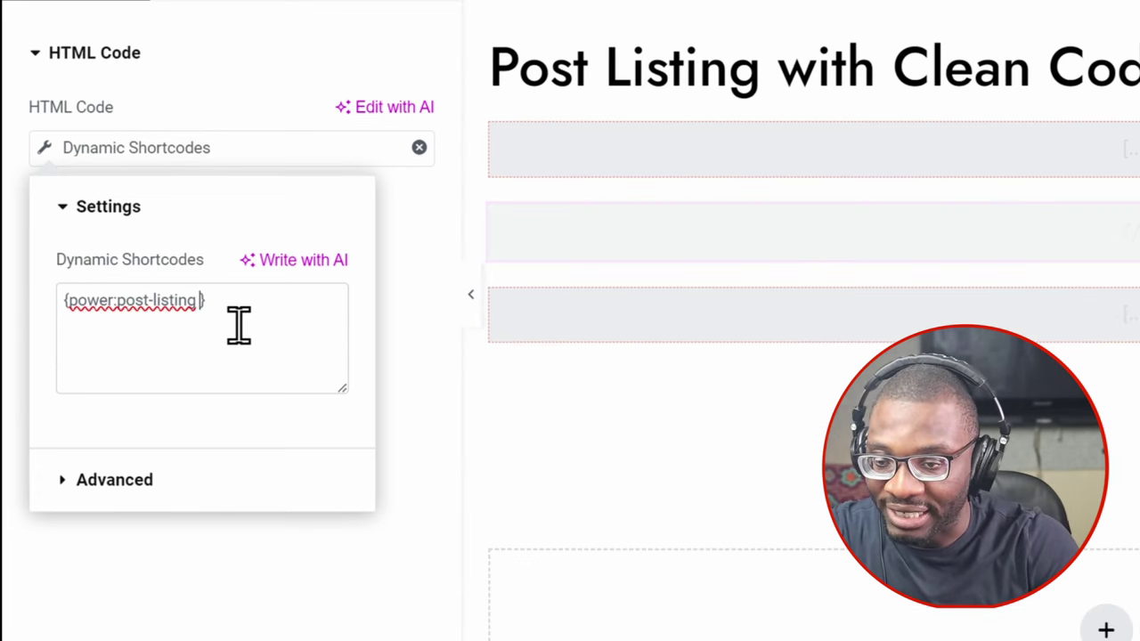
Add the argument @ skin="classic" to the post-listing power shortcode and look over the resulting post cards
text(@)
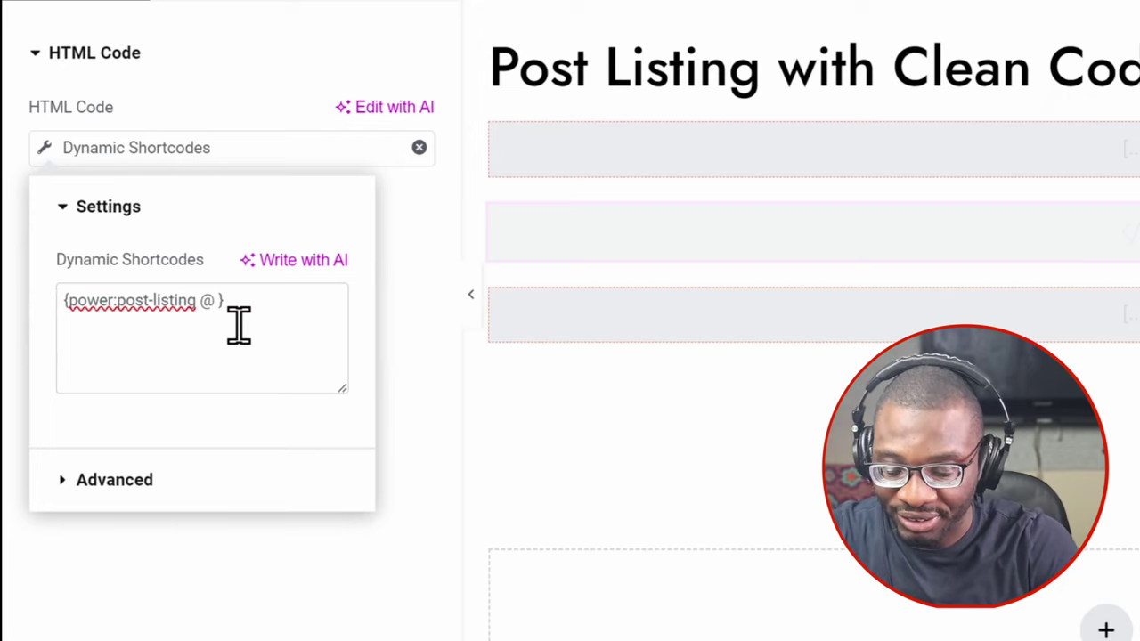
text( skin=)
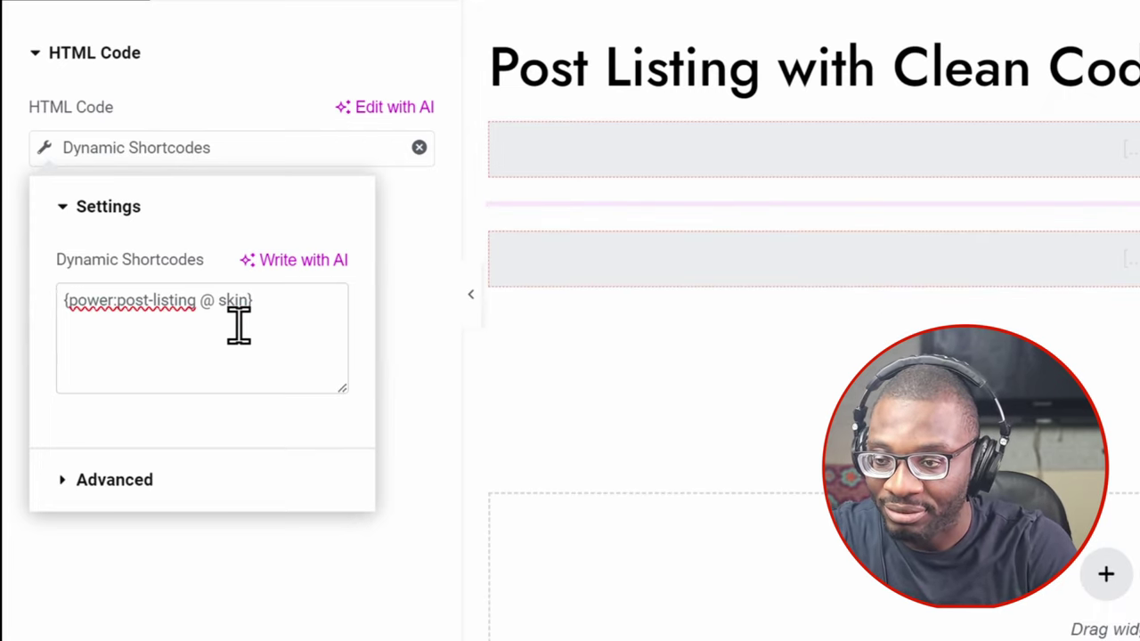
text(")
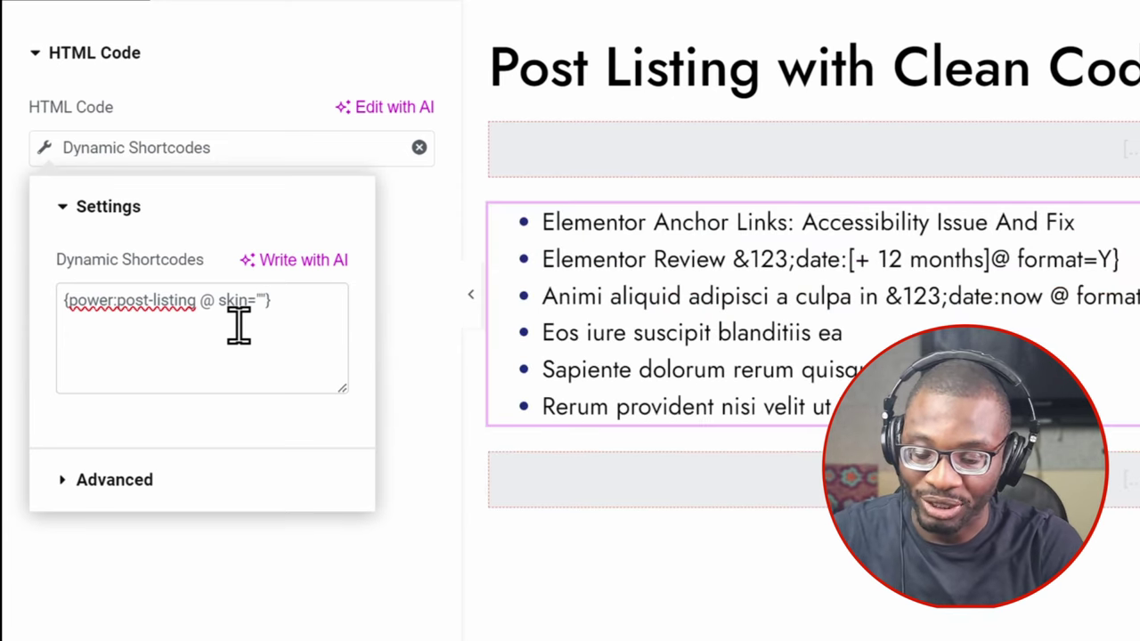
text(classic)
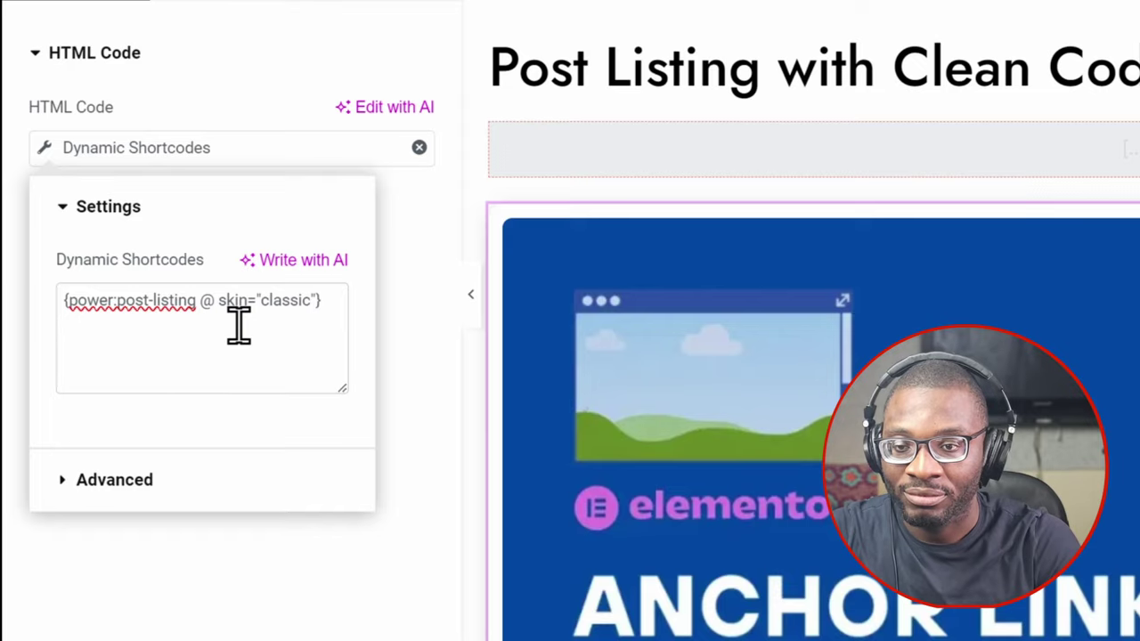
scroll(801, 356, down, 8)
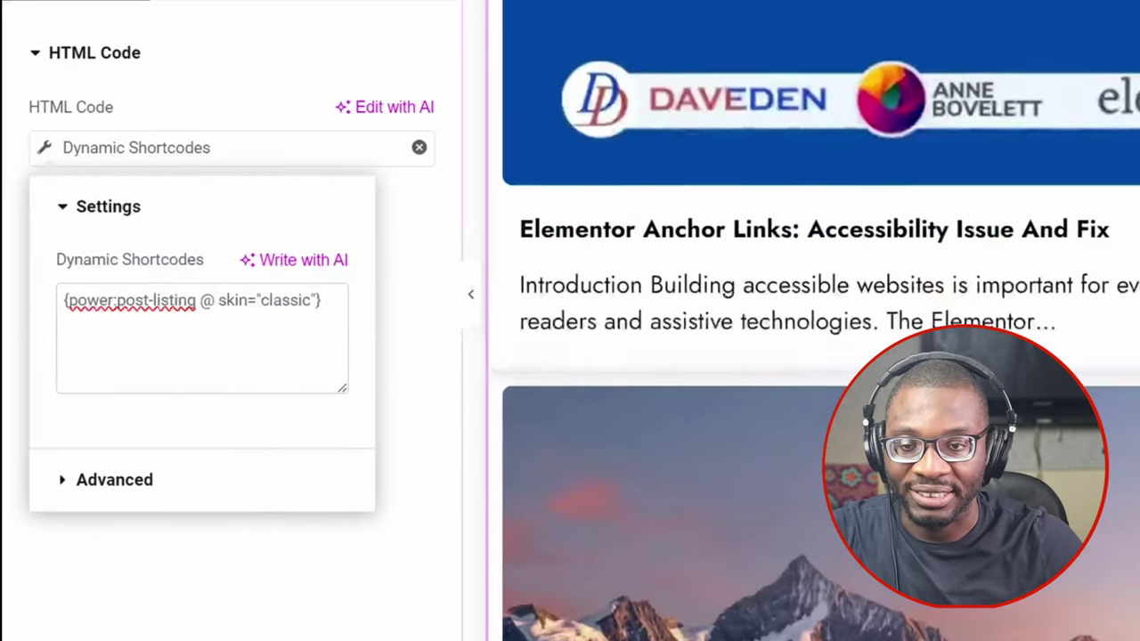
scroll(801, 356, up, 6)
scroll(802, 357, up, 1)
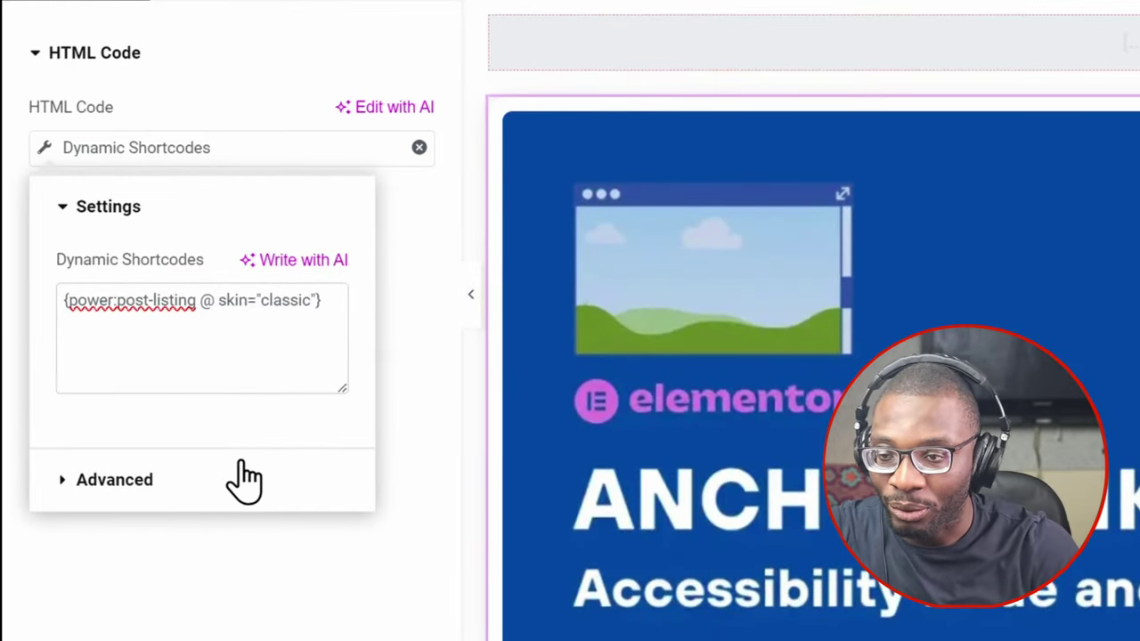
Set the skin argument of the post-listing power shortcode to "moz"
key(BackSpace)
key(BackSpace)
key(BackSpace)
key(BackSpace)
key(BackSpace)
key(BackSpace)
key(BackSpace)
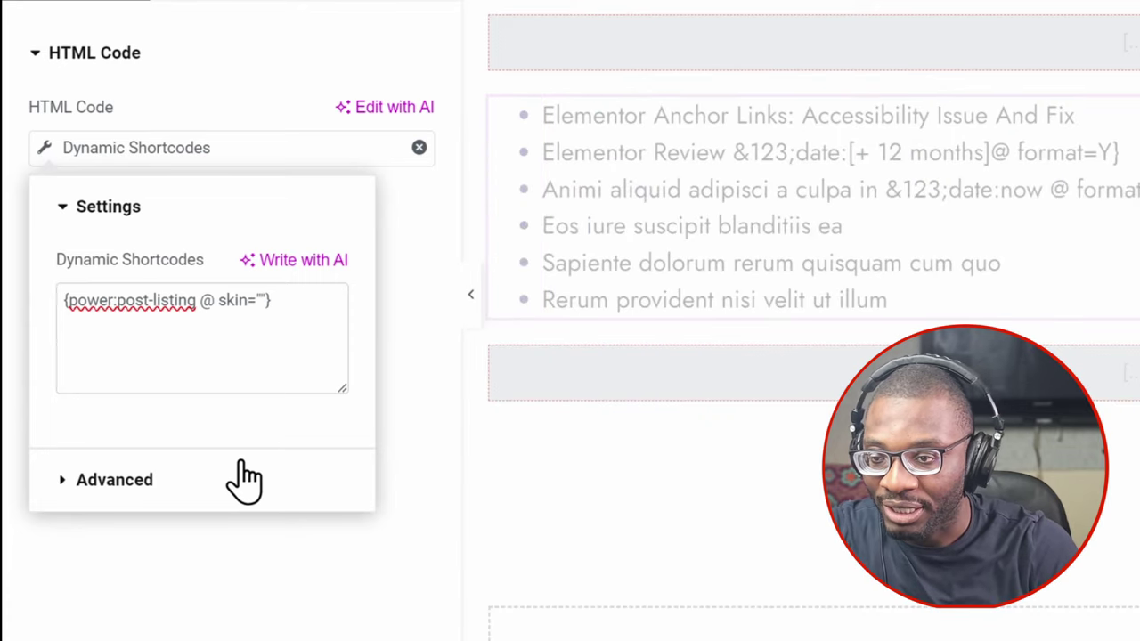
text(moz)
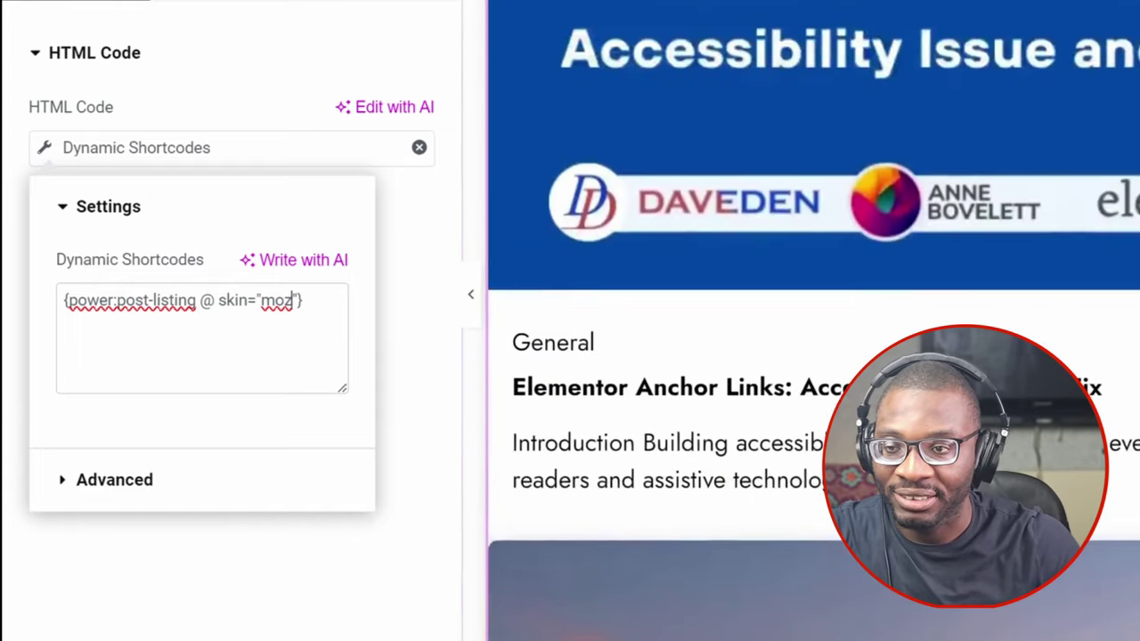
Add the argument desktop="3" after the skin argument in the post-listing power shortcode
key(Right)
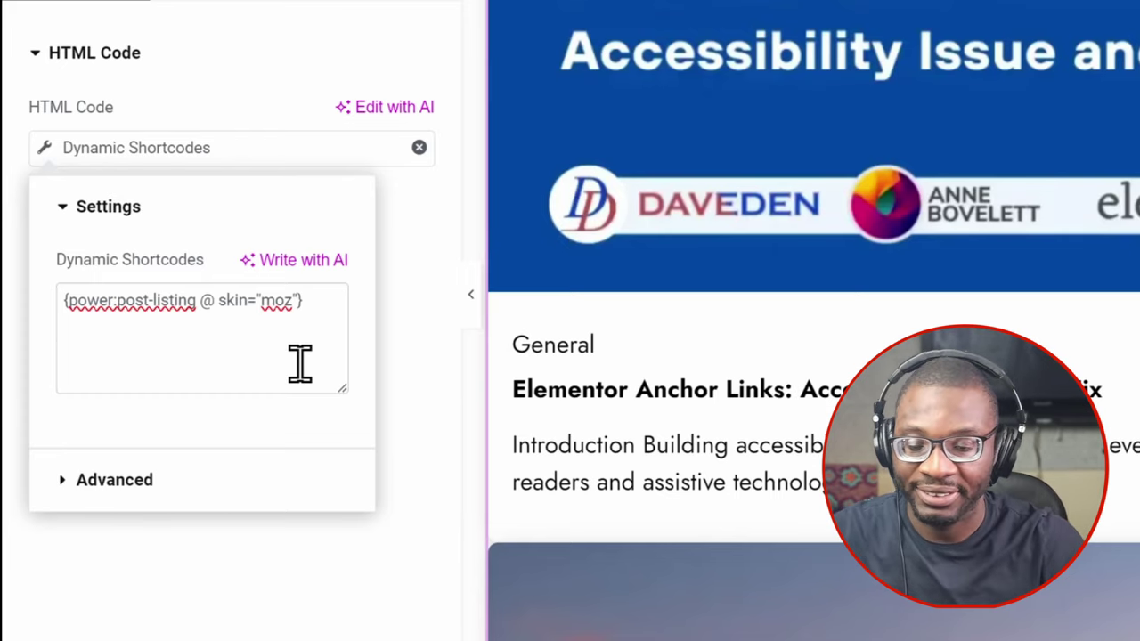
text(des)
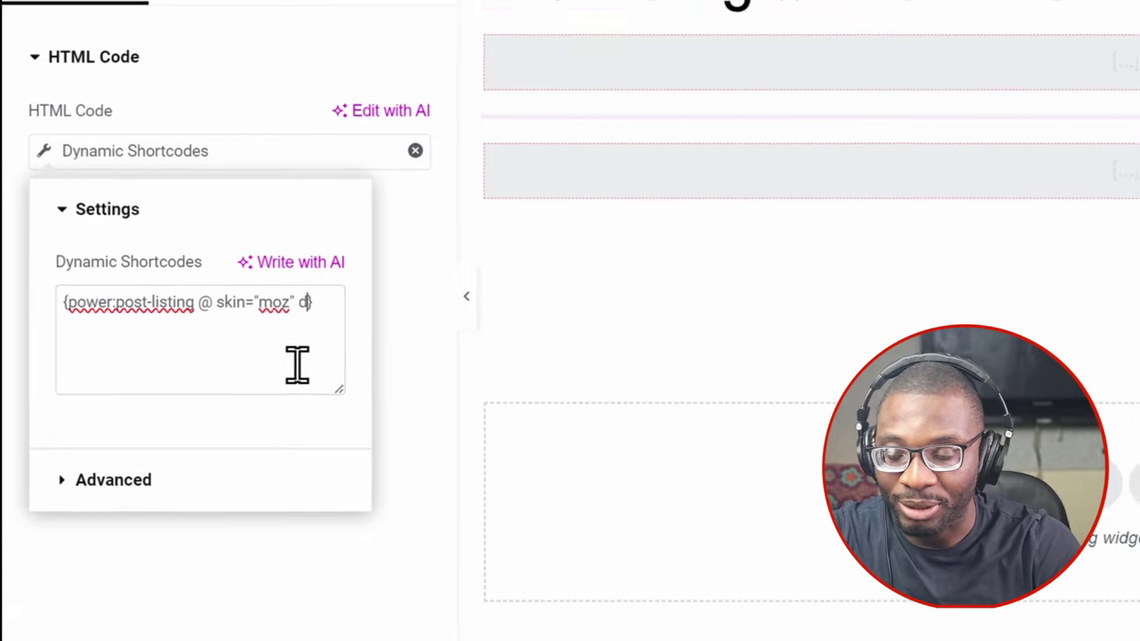
text(ktop=)
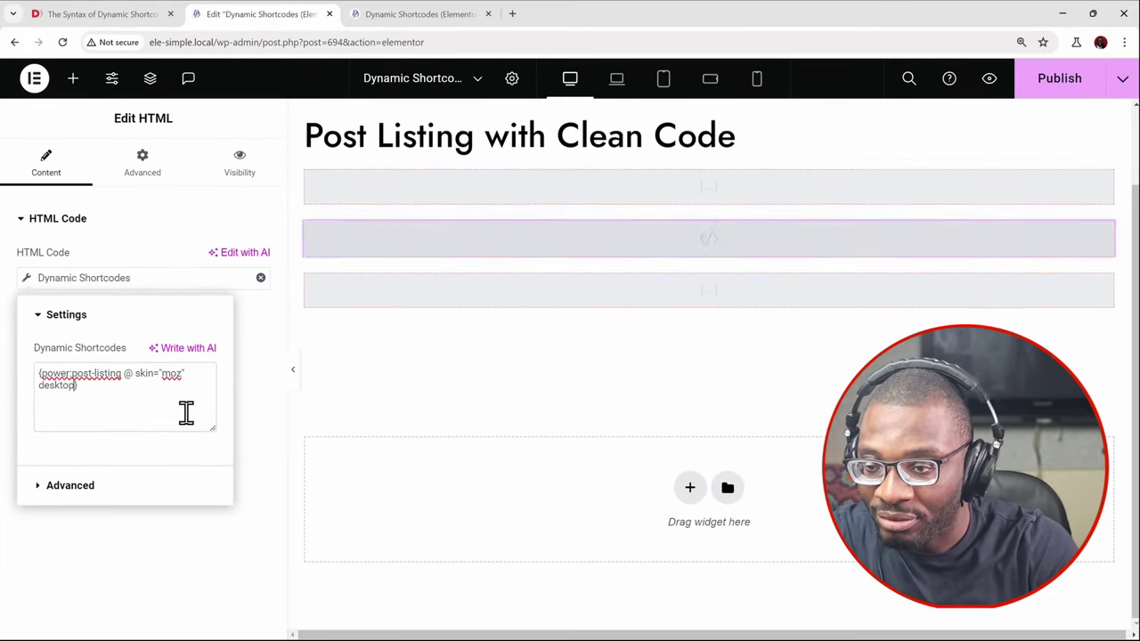
text("3")
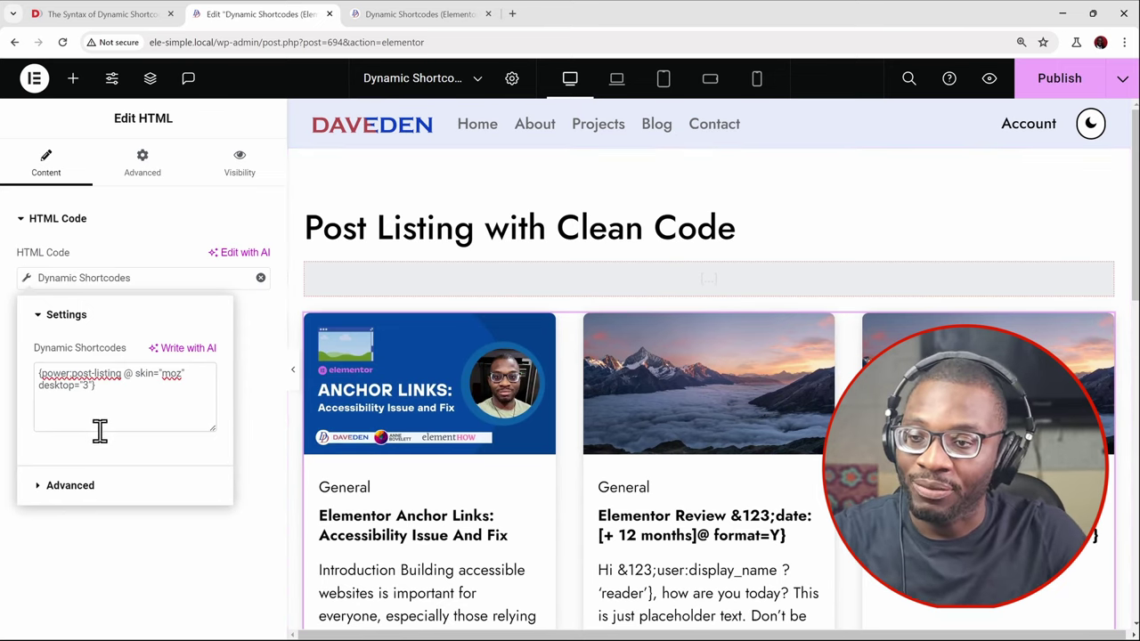
Try "4" as the desktop argument of the post-listing shortcode, then return it to "3"
key(BackSpace)
text(4)
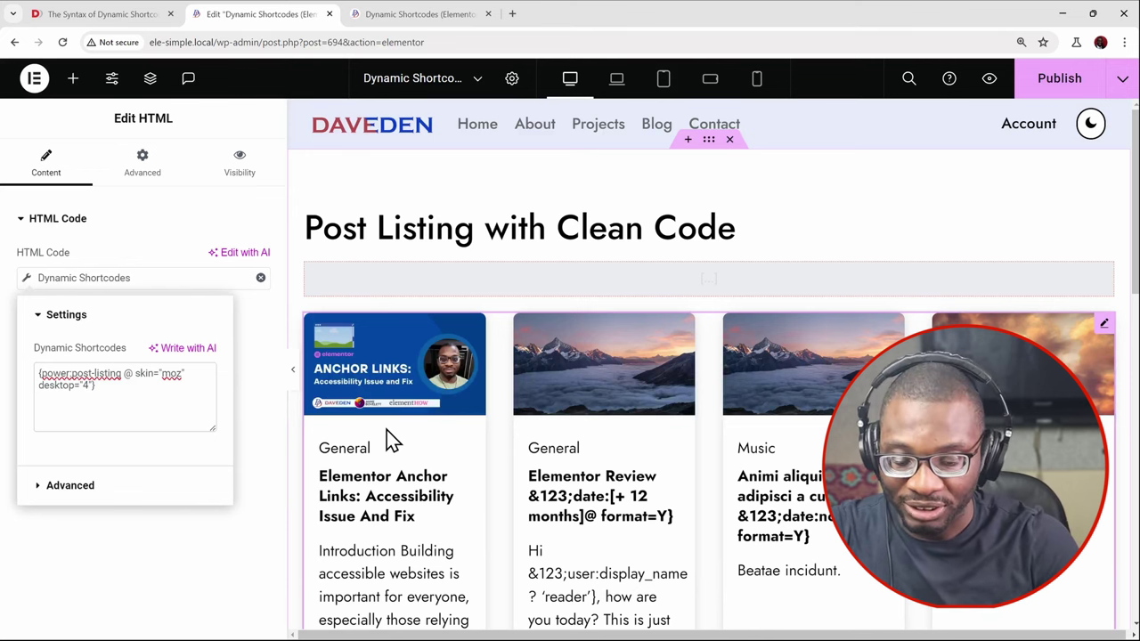
key(BackSpace)
text(3)
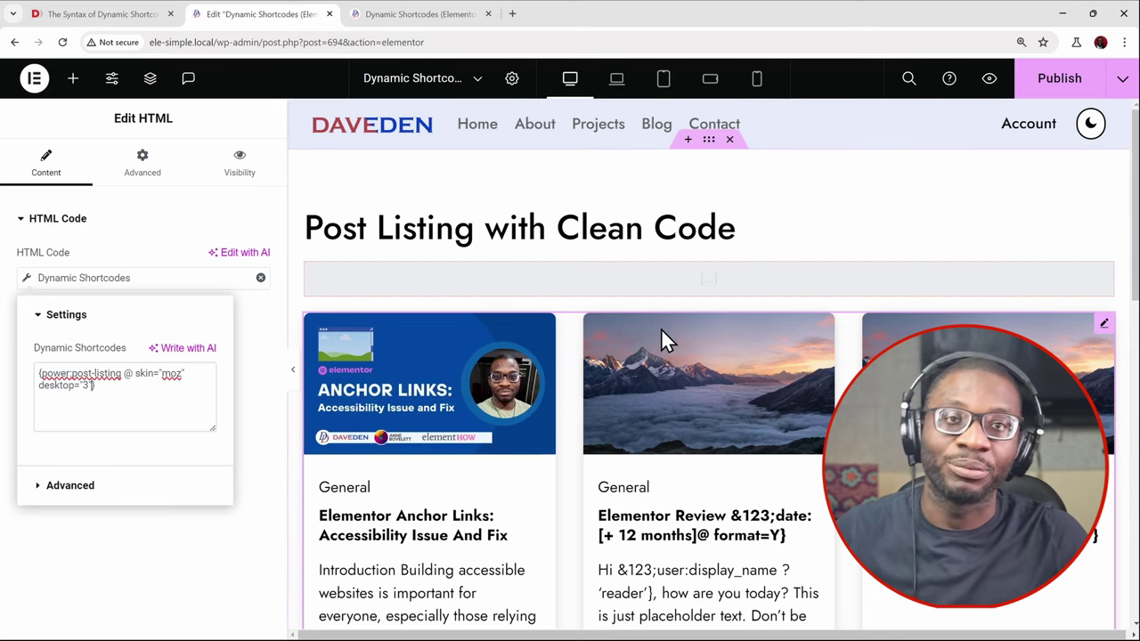
Replace the skin value in the post-listing shortcode with "classic", keeping the desktop argument
click(182, 374)
key(BackSpace)
key(BackSpace)
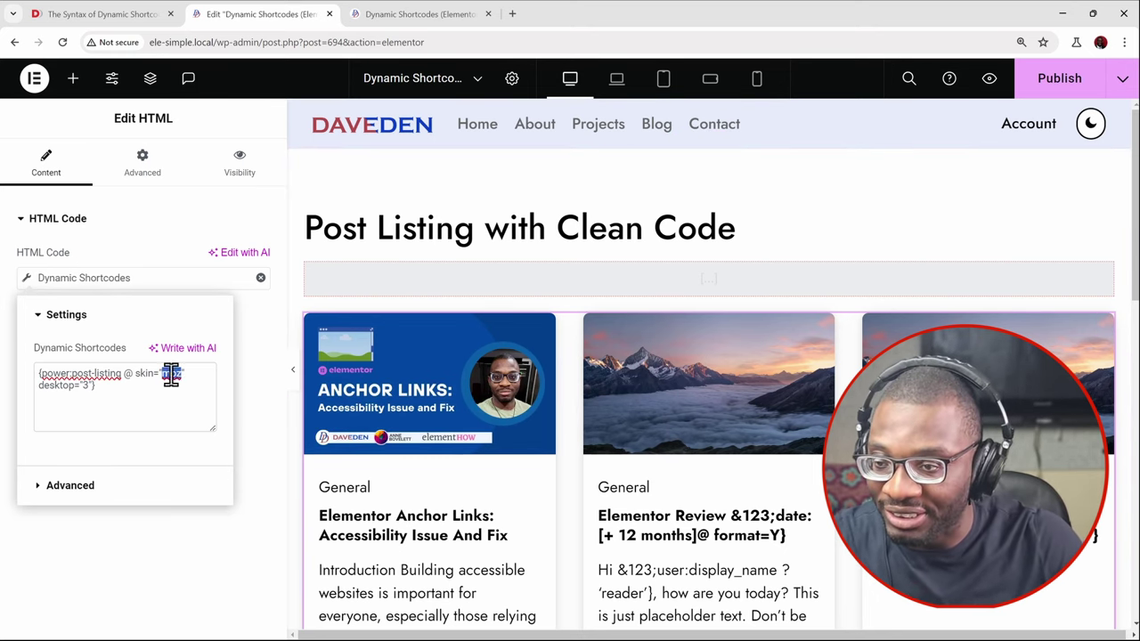
scroll(383, 311, down, 2)
key(BackSpace)
text(classic)
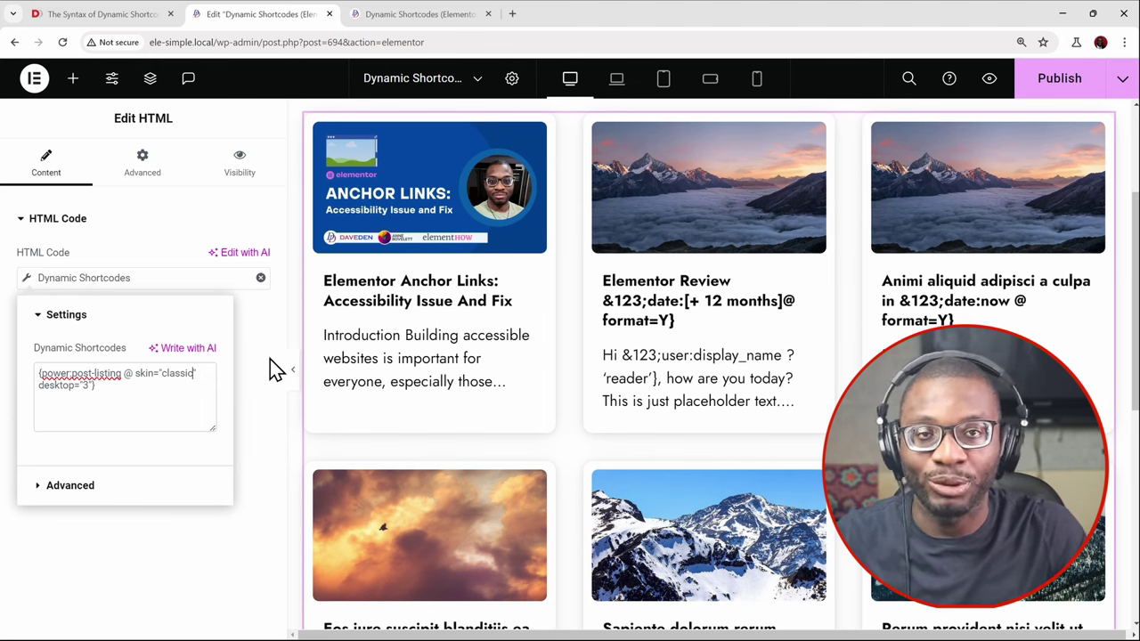
Set the post-listing shortcode's skin to "accordion" and publish the page
double_click(173, 372)
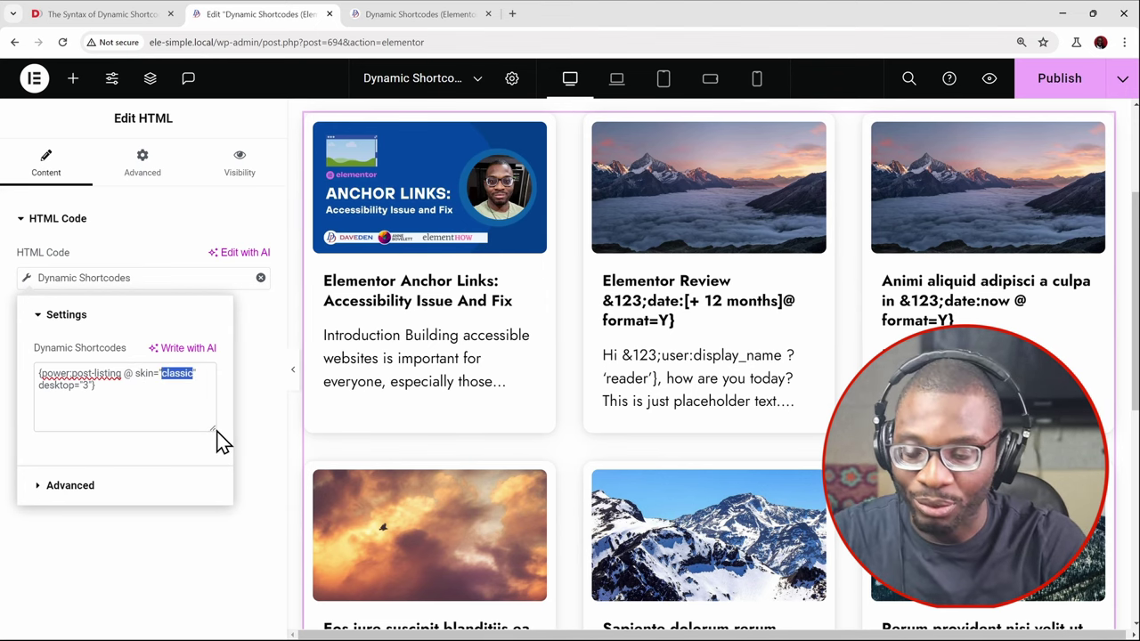
text(accordion)
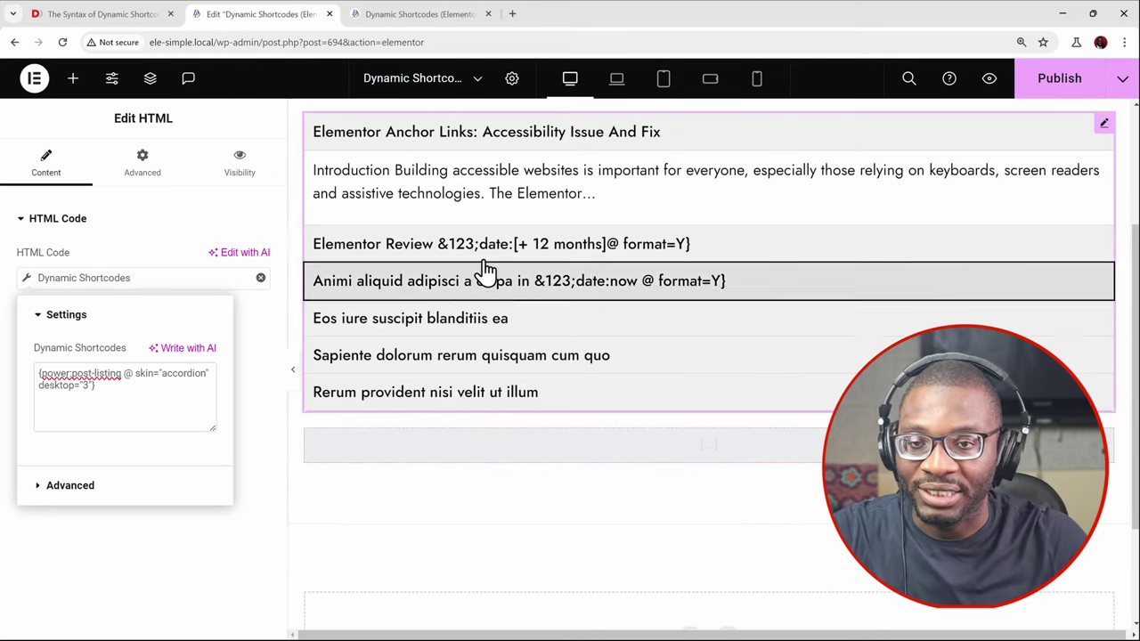
click(1034, 93)
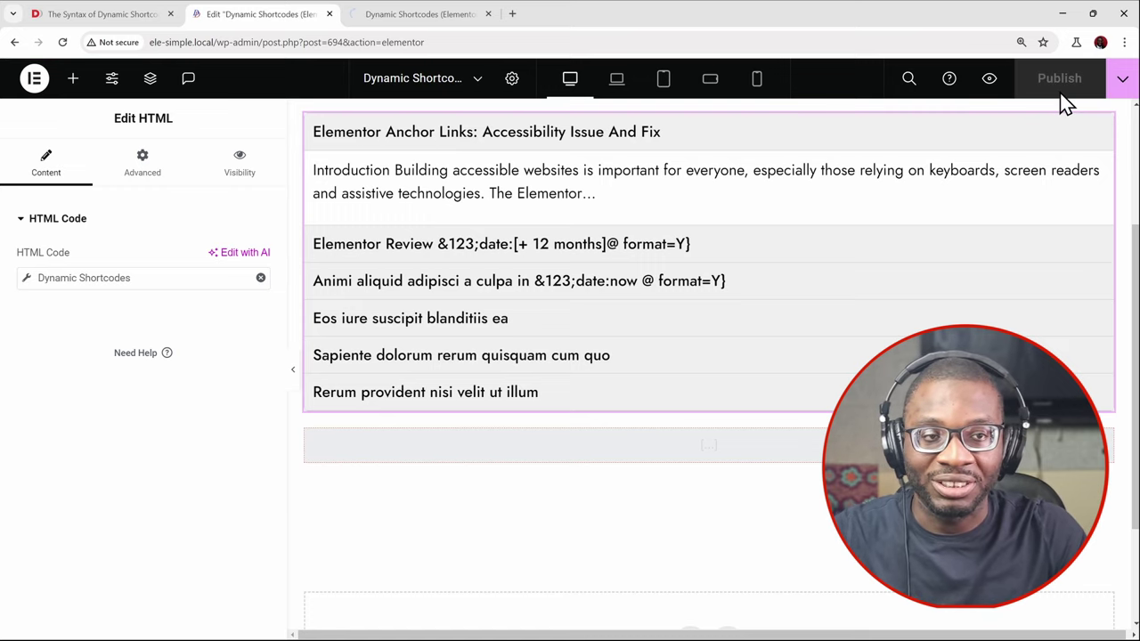
Preview the published page without the developer tools and test expanding and collapsing the posts in the accordion
click(991, 80)
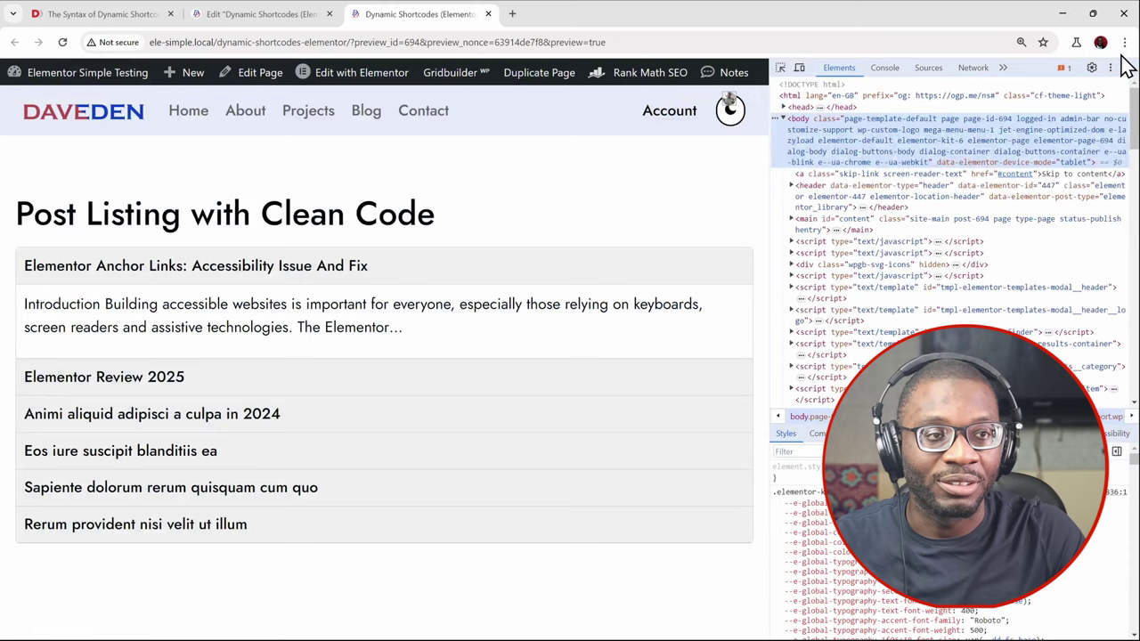
click(1128, 66)
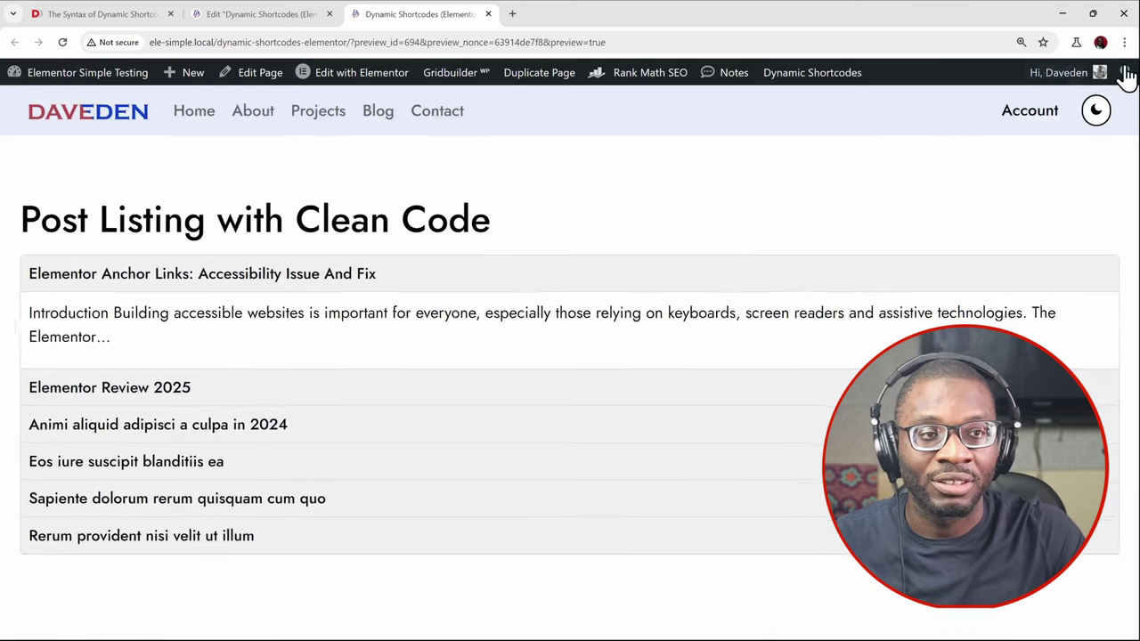
click(470, 284)
click(459, 316)
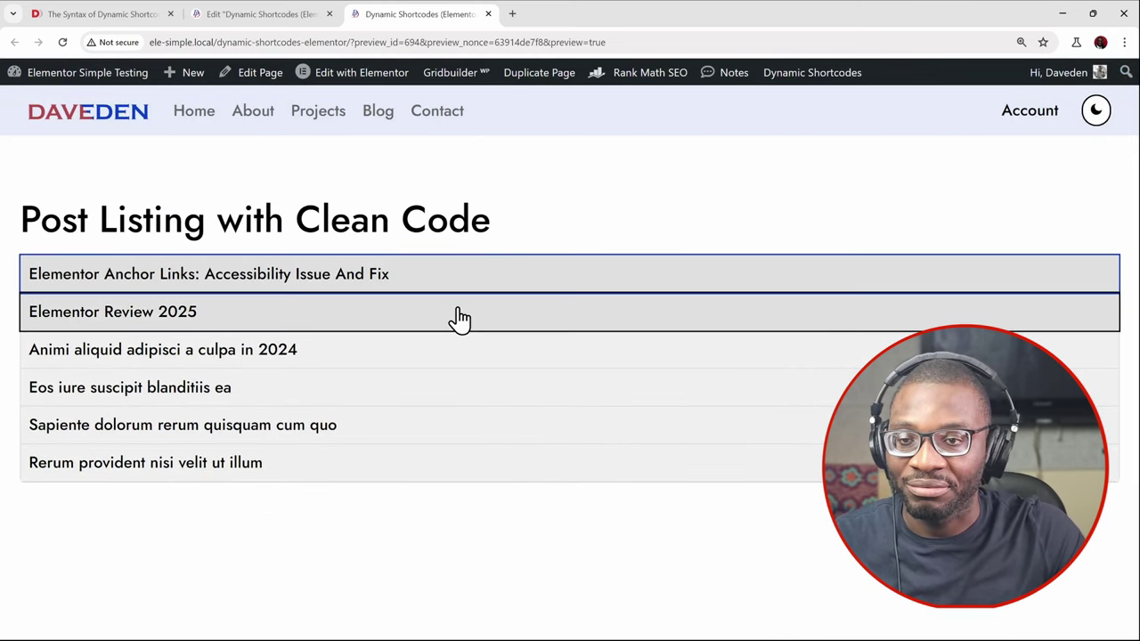
click(455, 323)
click(463, 361)
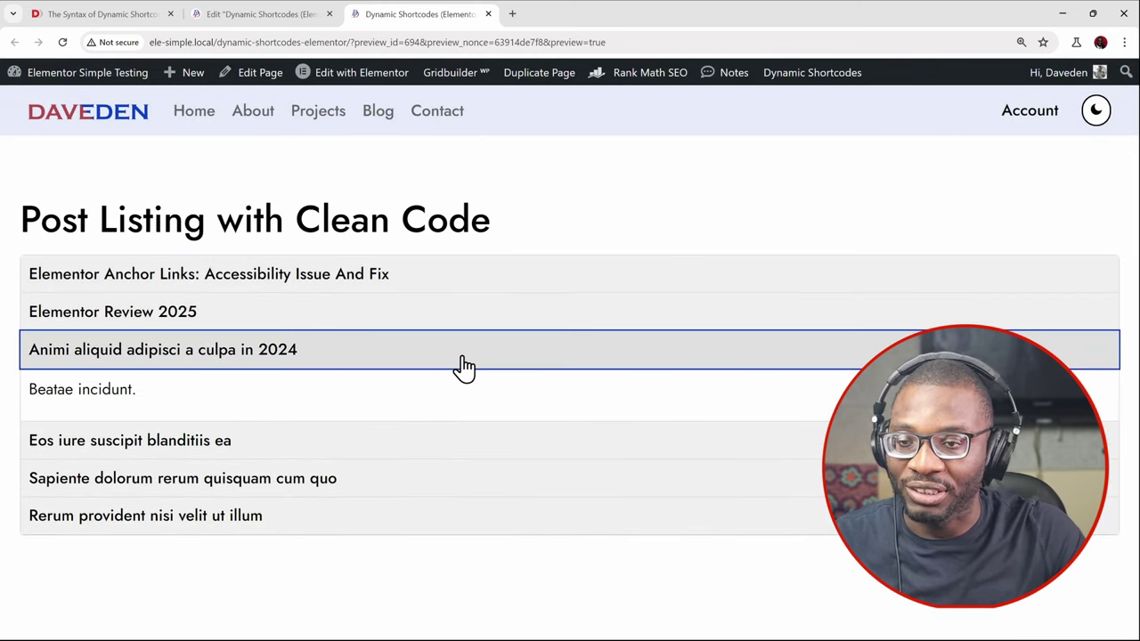
click(466, 363)
click(483, 321)
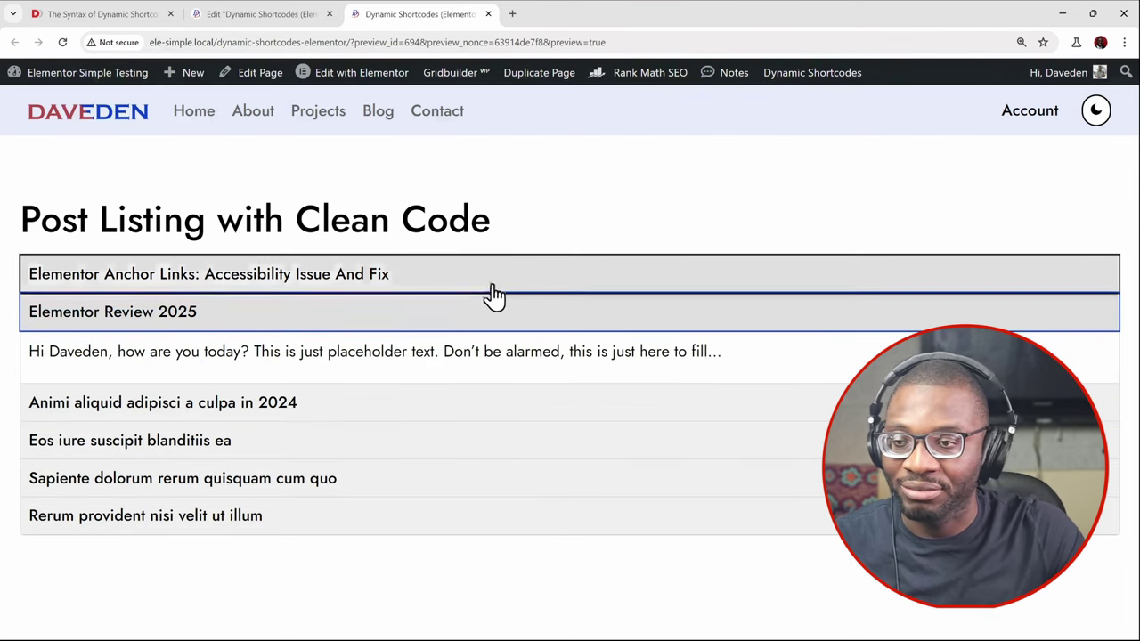
click(491, 324)
click(437, 436)
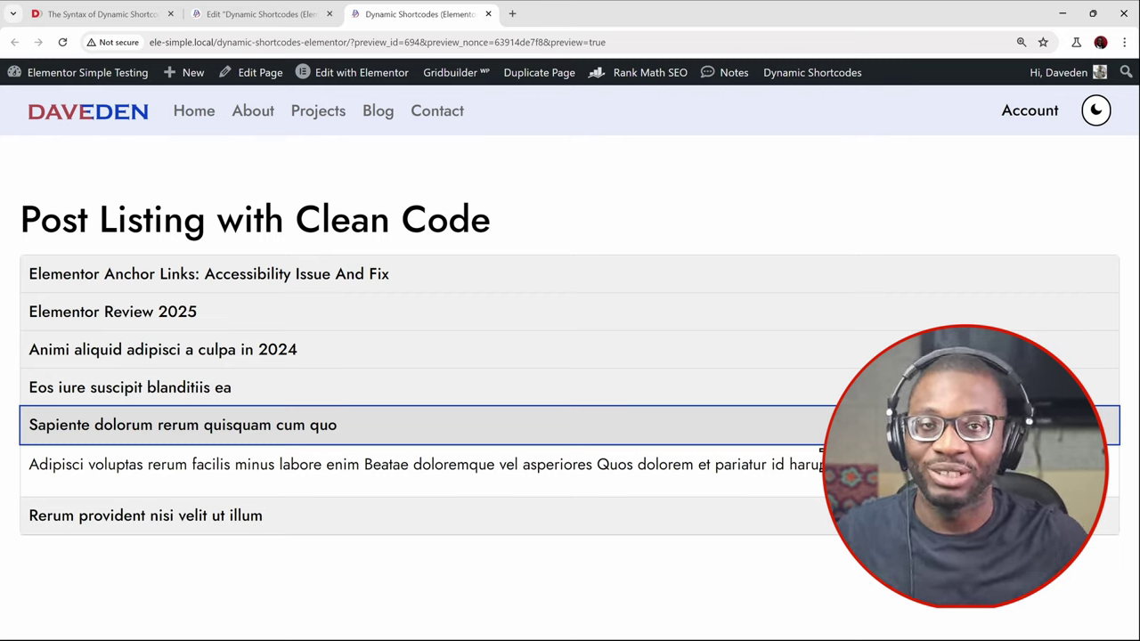
click(788, 433)
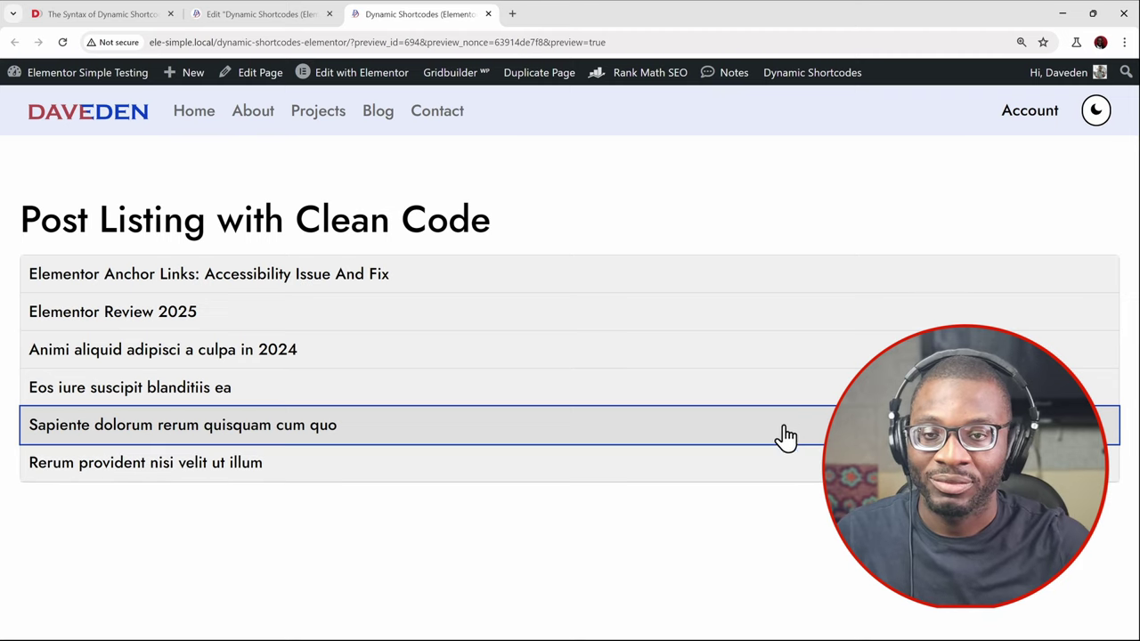
Return to the editor, turn off Dynamic Visibility for the Shortcode widgets above and below the post listing, and show the lower widget's shortcode content
key(ctrl+shift+Tab)
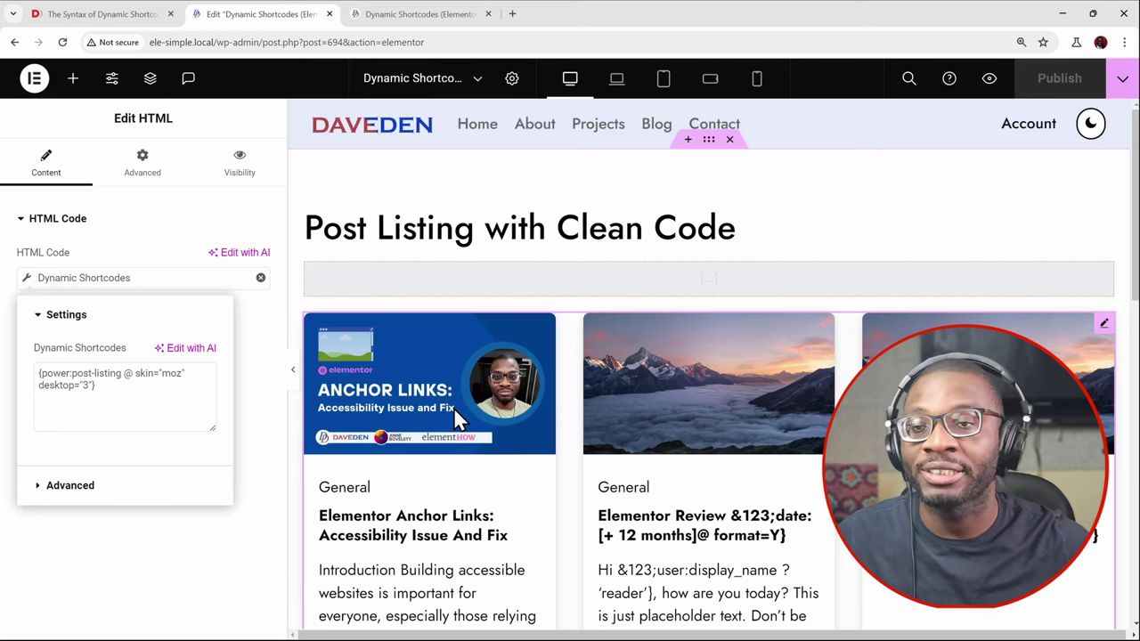
click(579, 284)
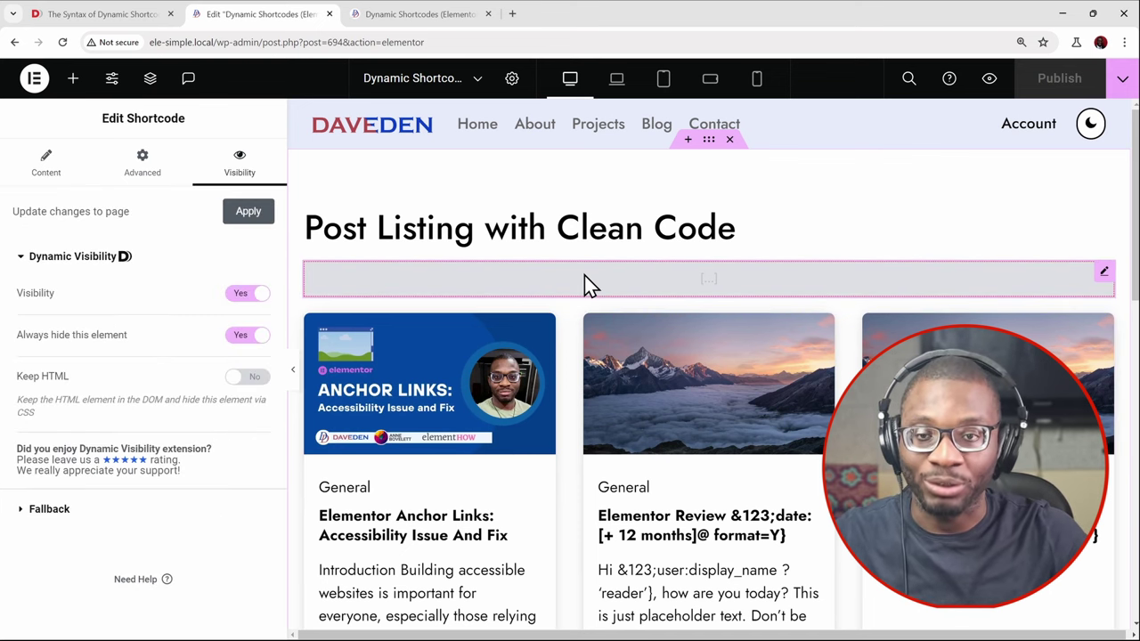
click(246, 294)
scroll(488, 325, down, 10)
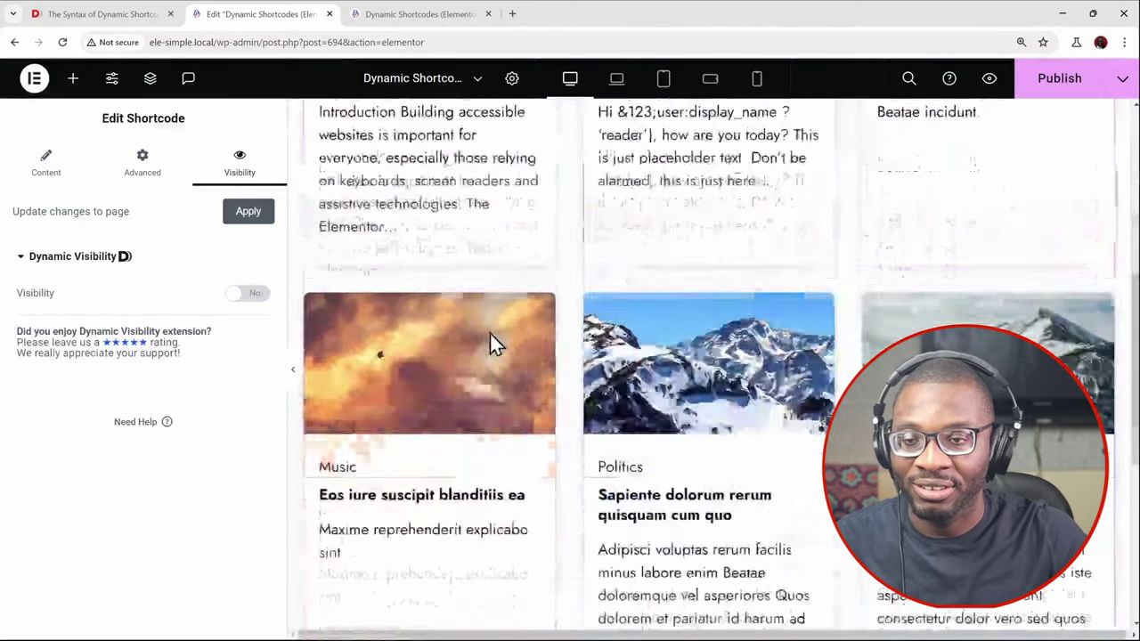
key(ctrl+z)
click(254, 296)
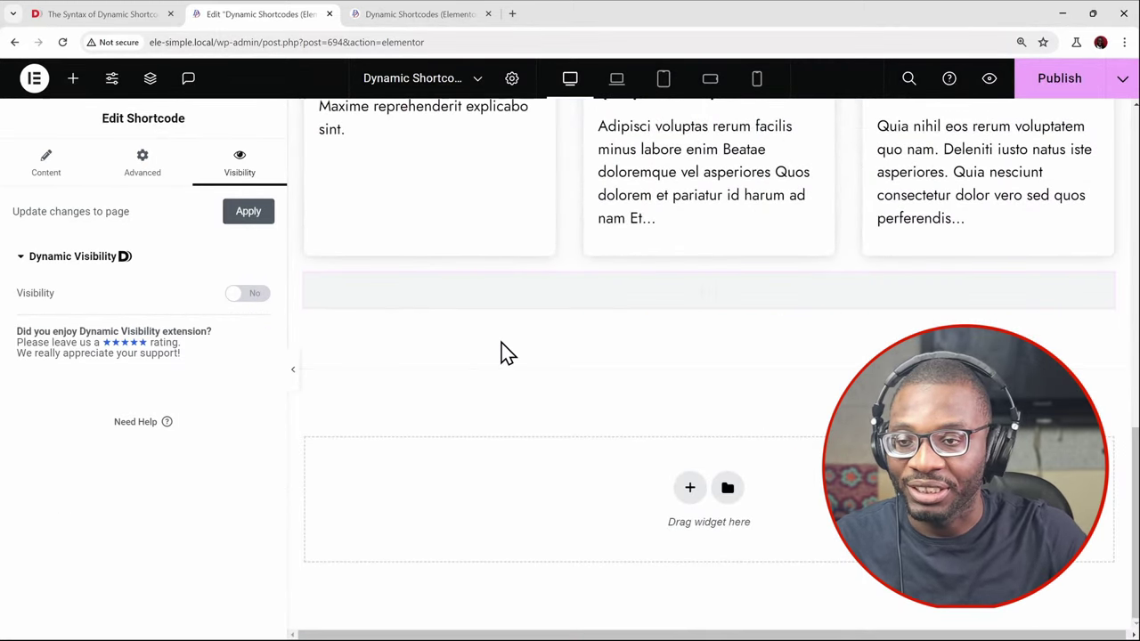
click(55, 174)
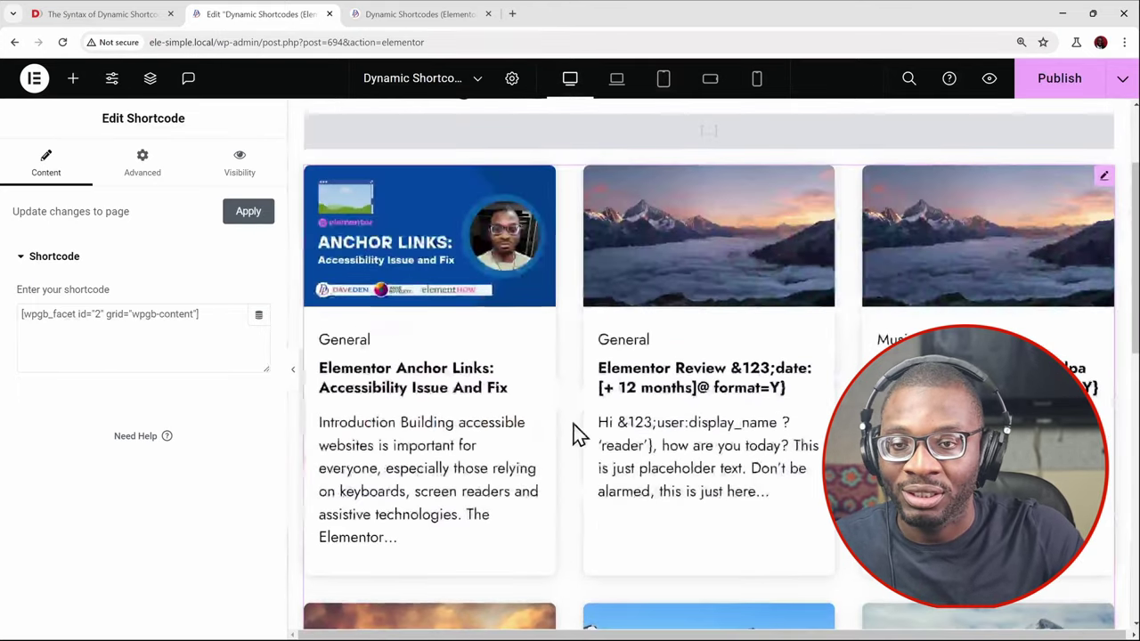
Add the argument class="wpgb-content" to the post-listing shortcode in the HTML widget
scroll(552, 409, up, 2)
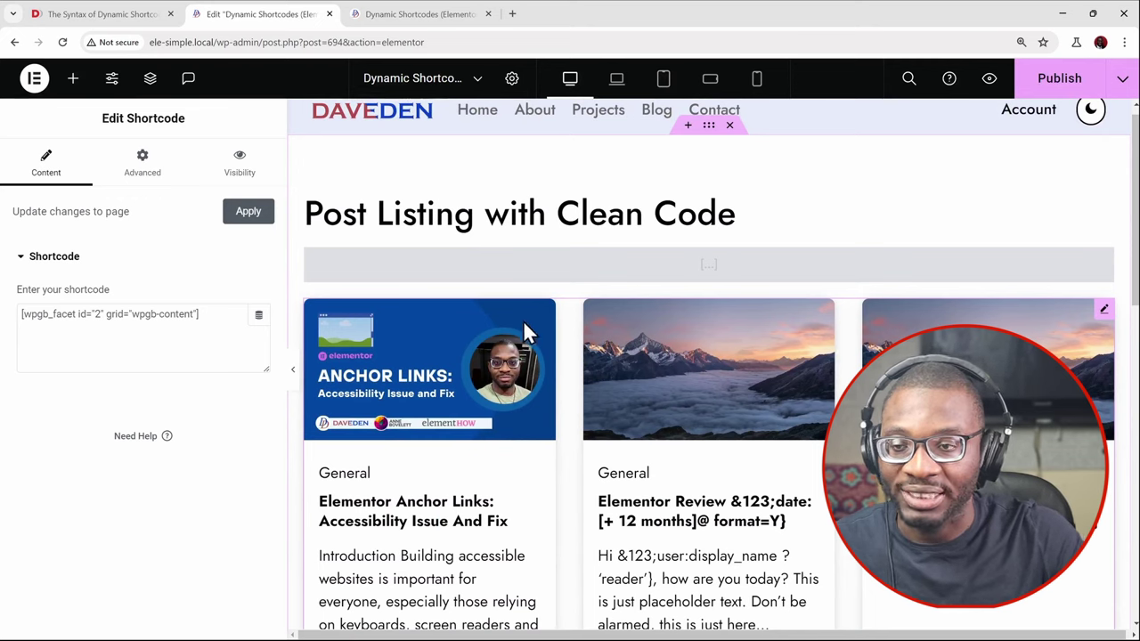
click(422, 339)
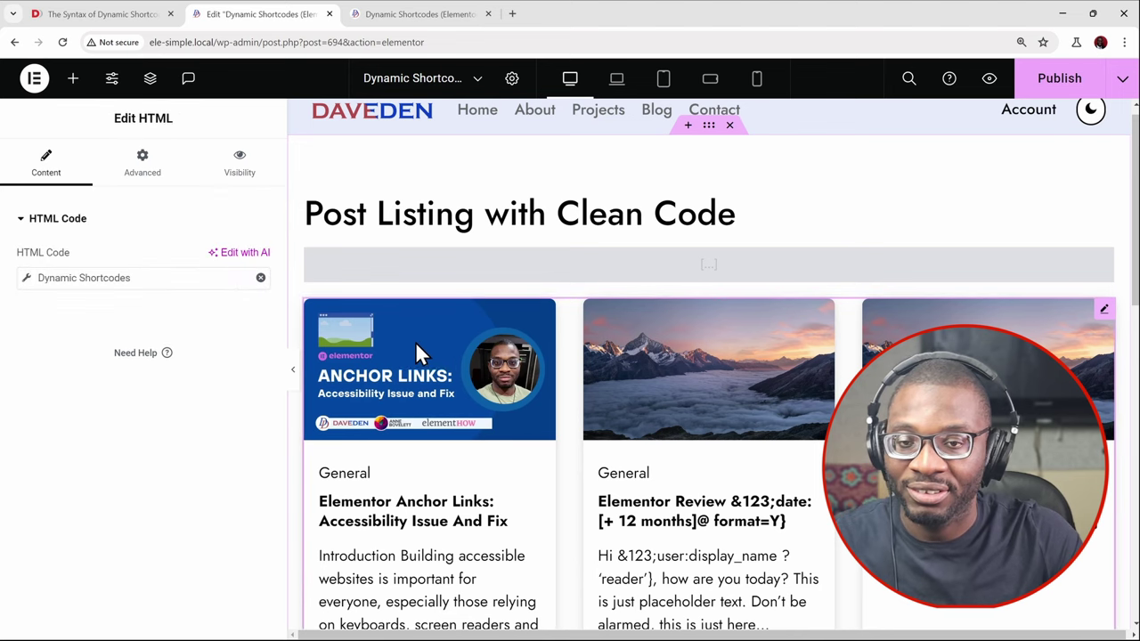
click(27, 278)
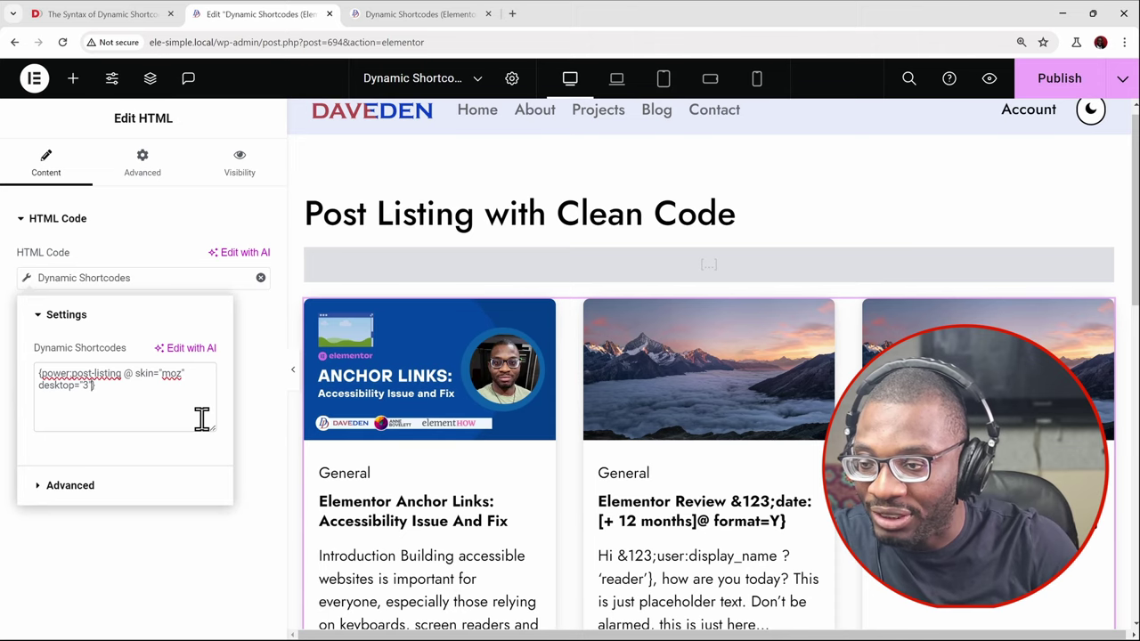
text(class)
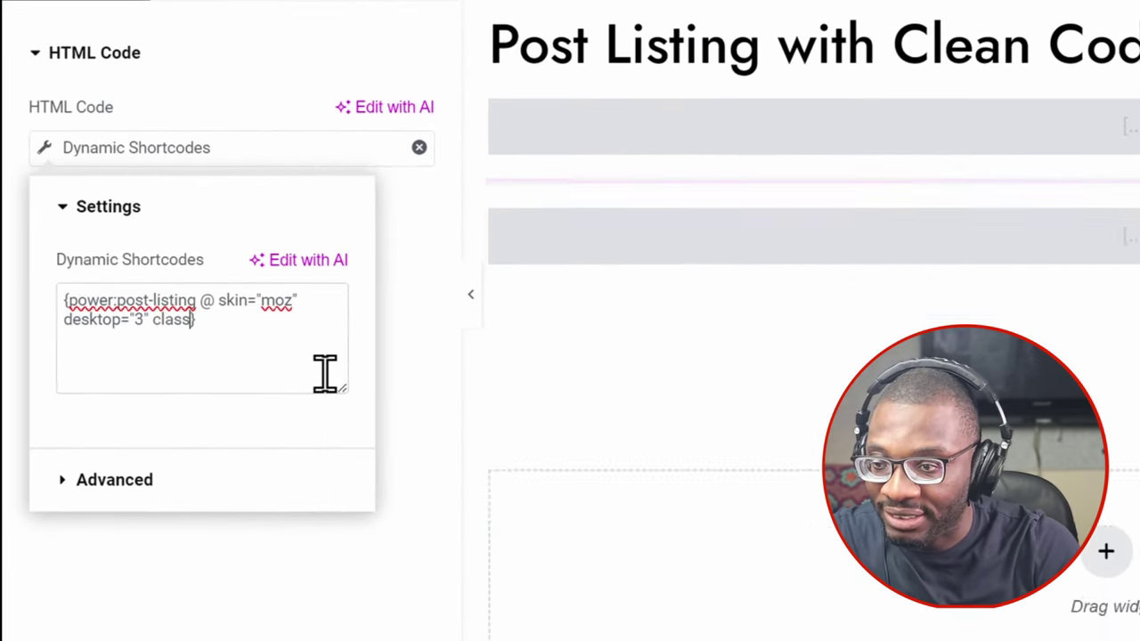
text(="")
key(Left)
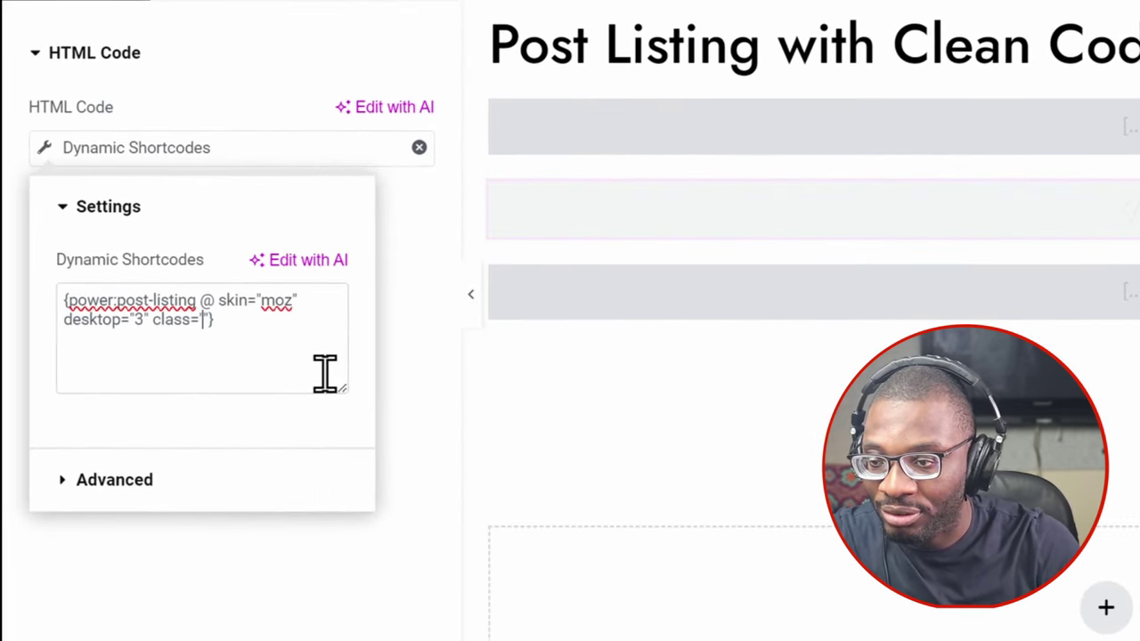
text(wpgb)
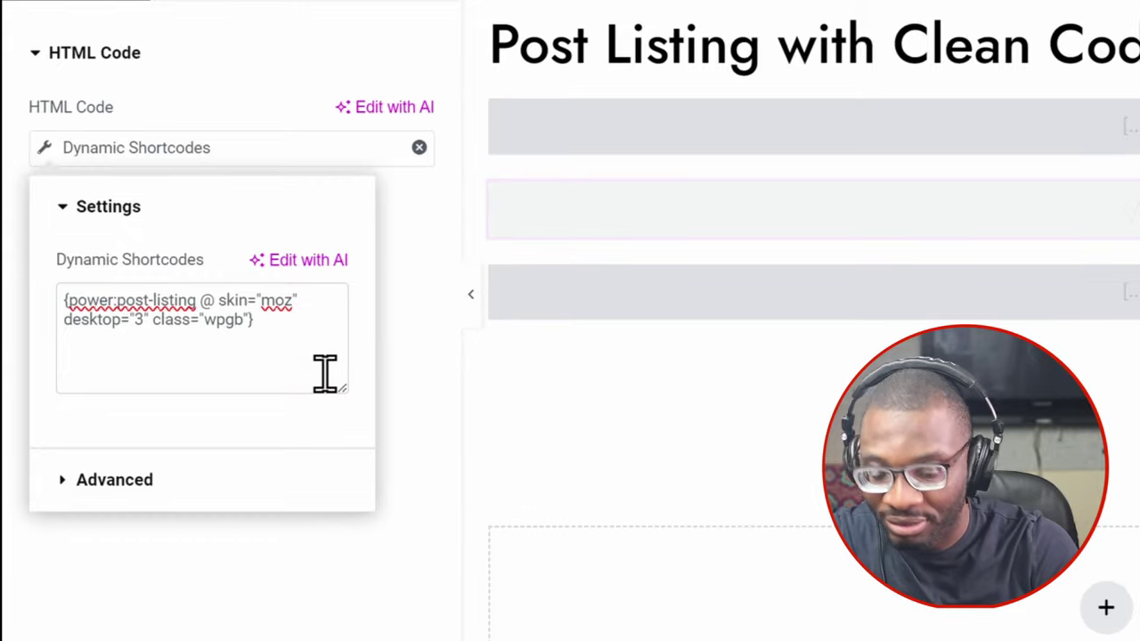
text(-content)
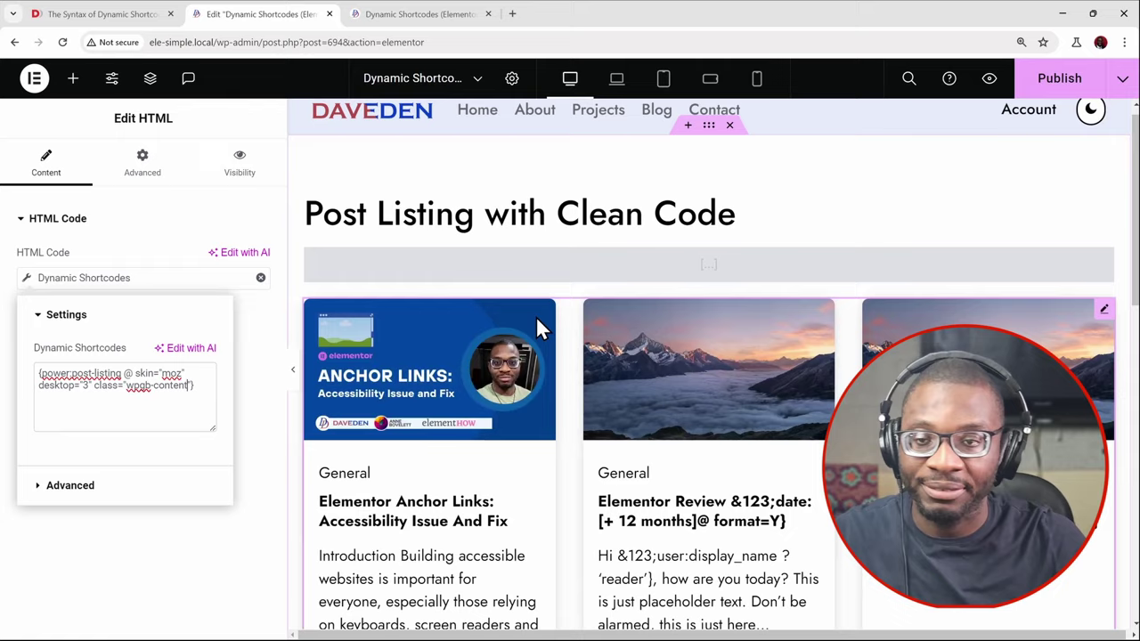
Look over the post cards and add the argument posts-per-page=12 to the post-listing shortcode
scroll(549, 328, down, 6)
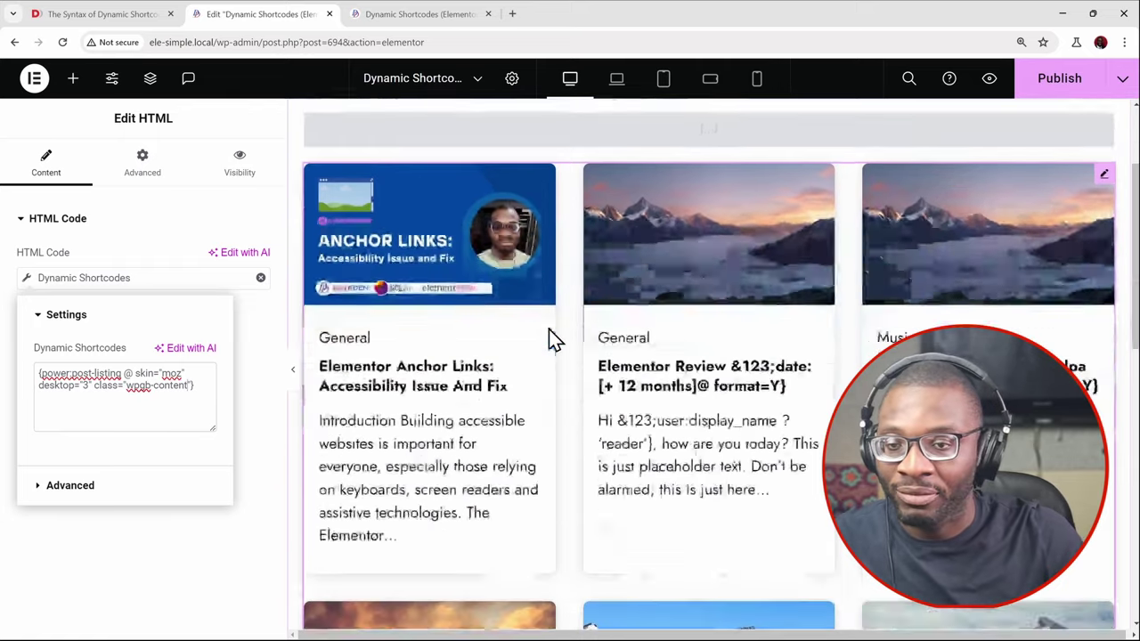
scroll(980, 328, down, 2)
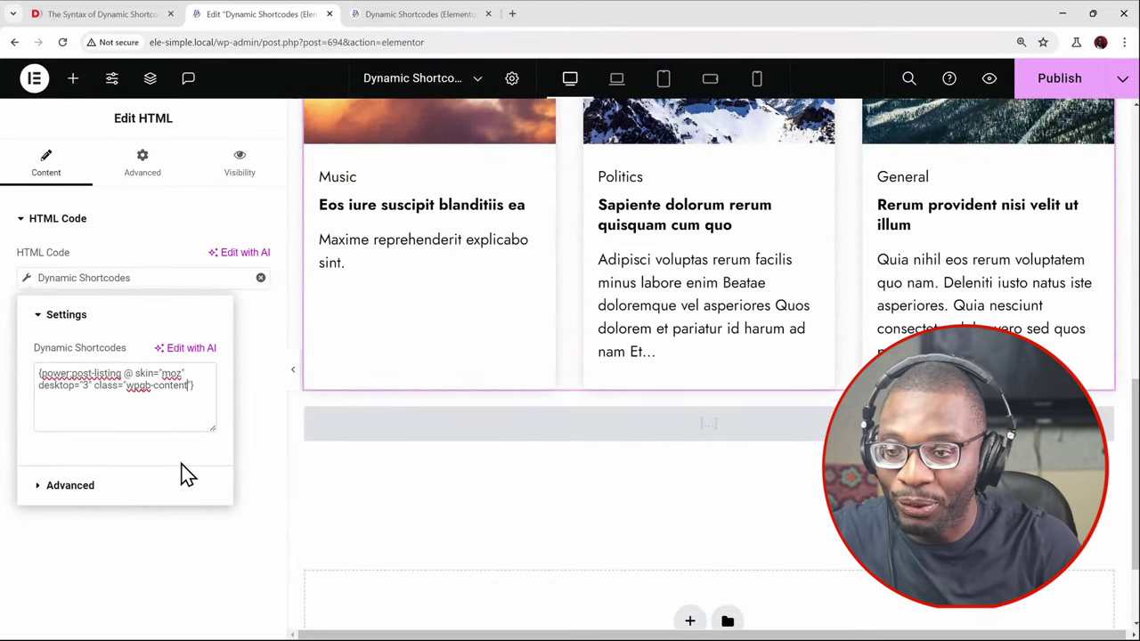
text(post)
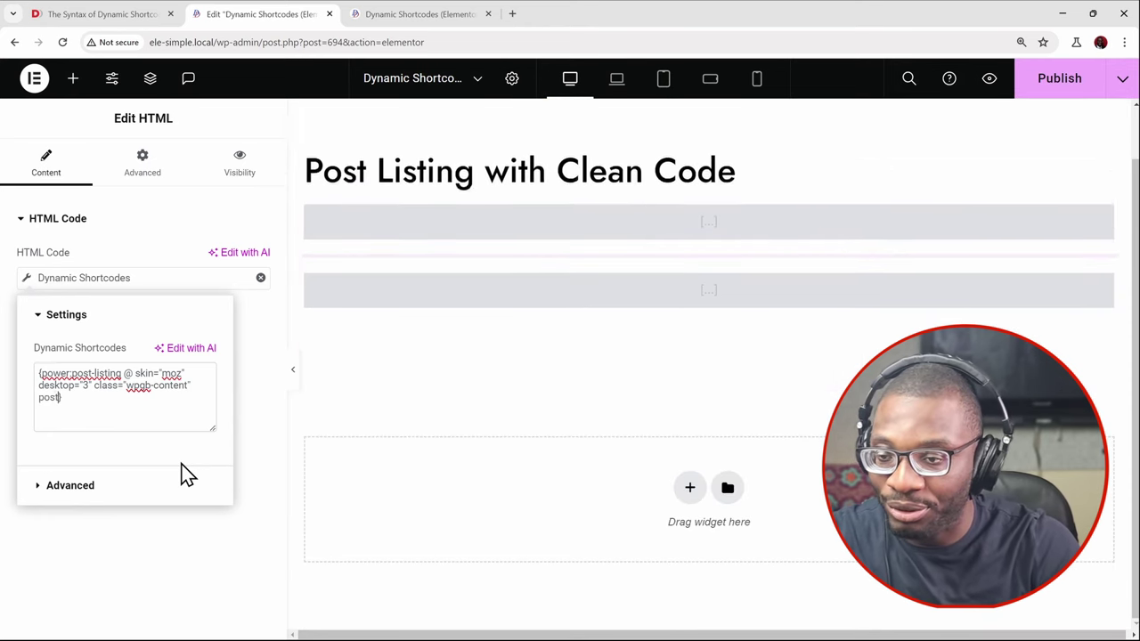
text(s-per-page)
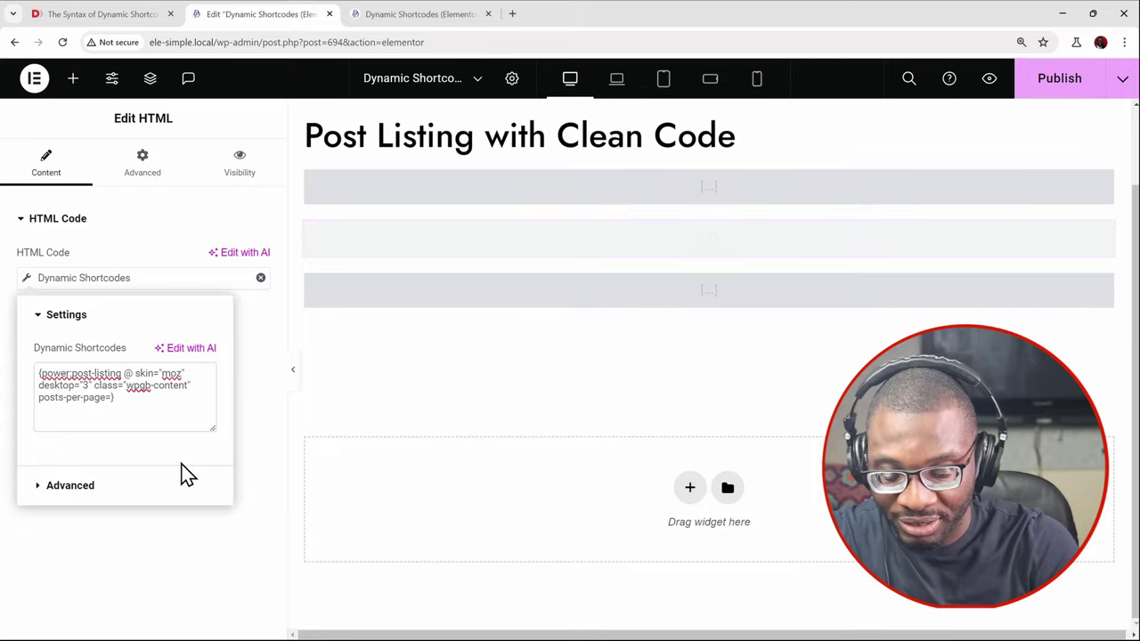
text(=12)
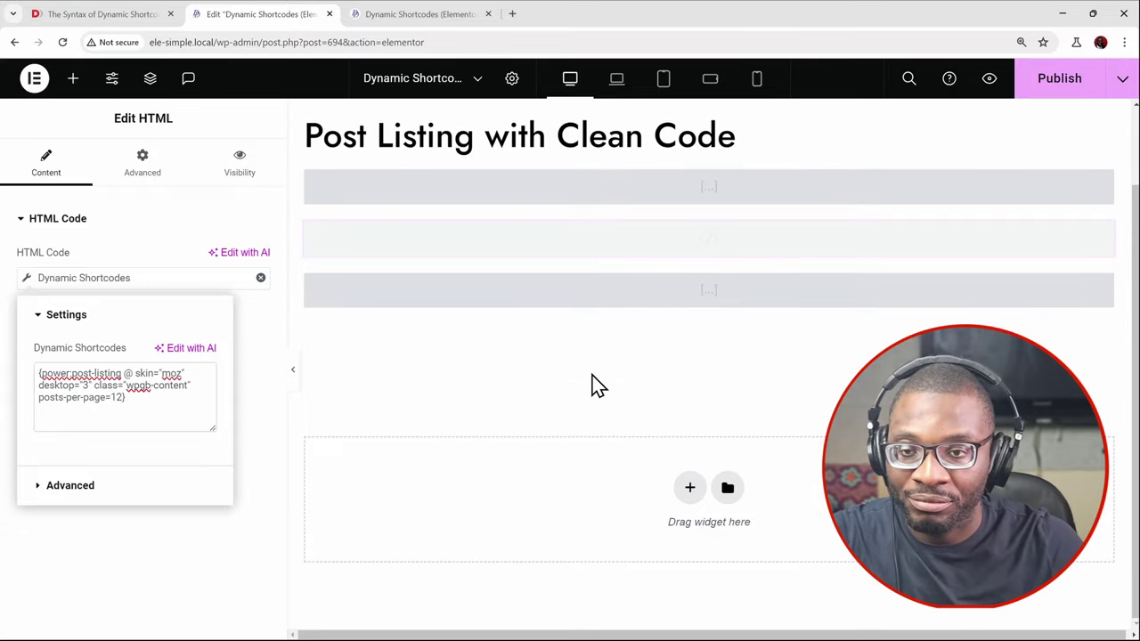
Check the updated post listing on the canvas, publish the page and open its preview
scroll(595, 382, down, 3)
scroll(595, 374, down, 12)
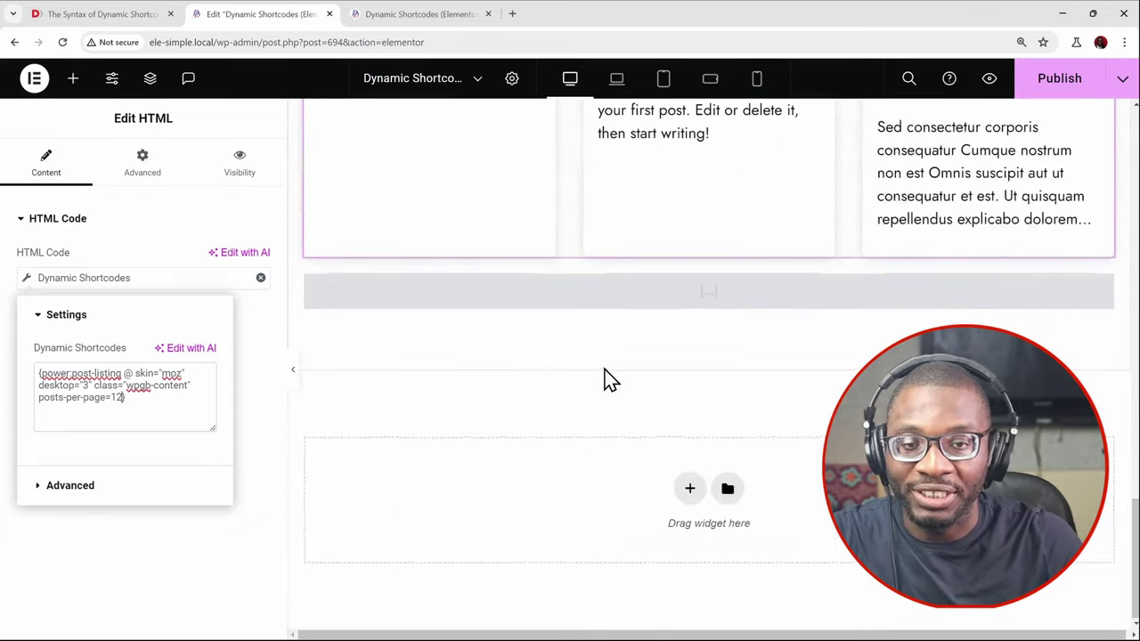
scroll(606, 379, up, 10)
scroll(606, 381, up, 6)
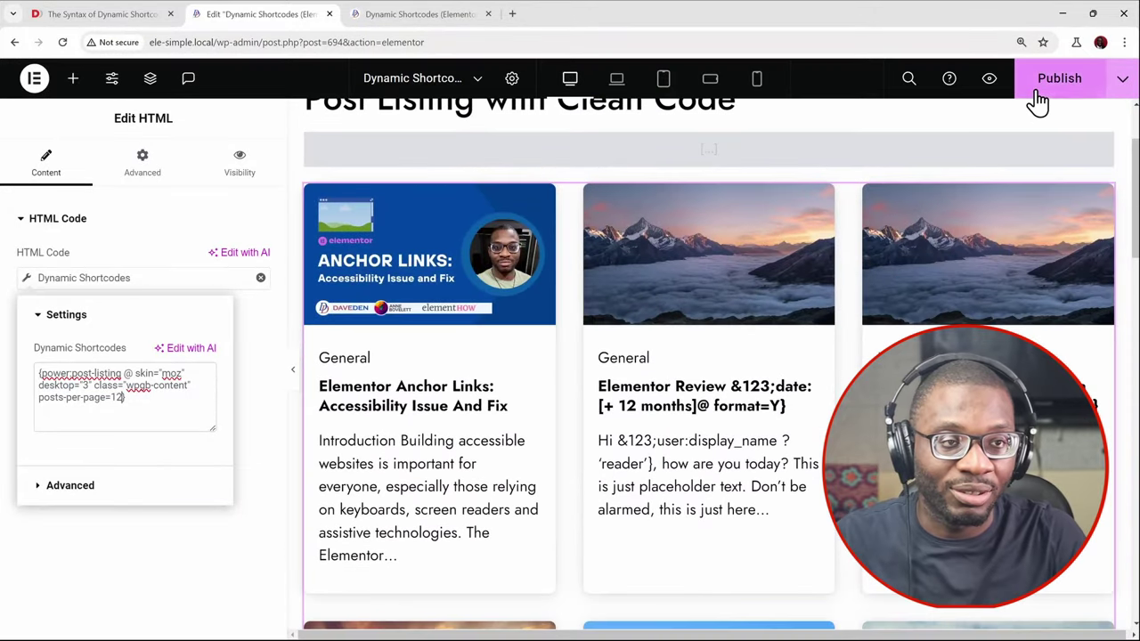
click(1036, 92)
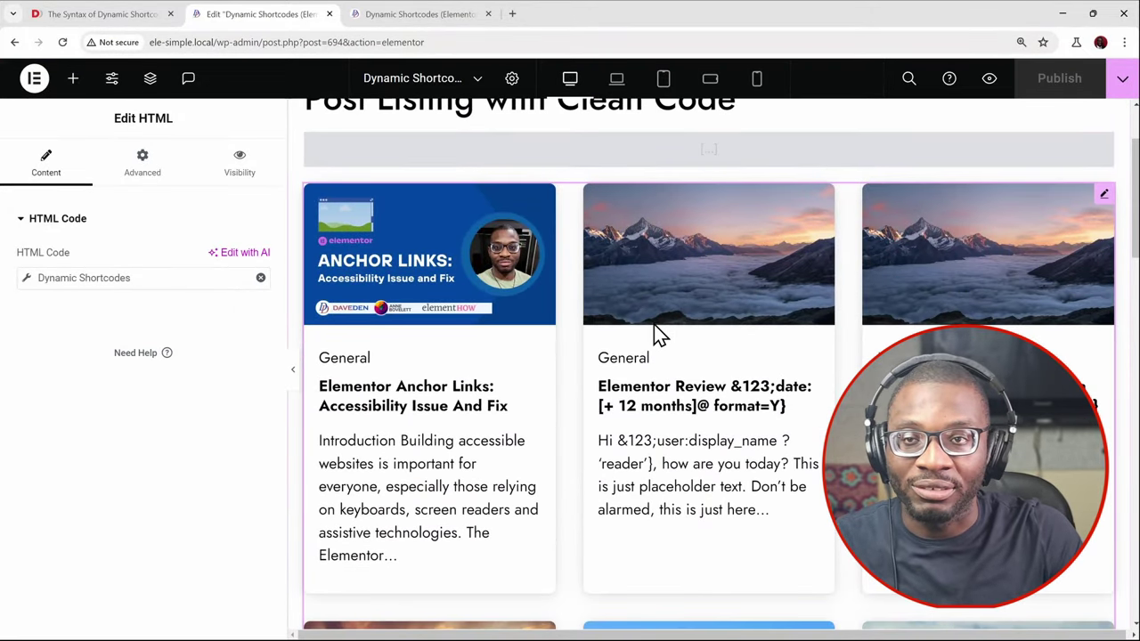
click(990, 80)
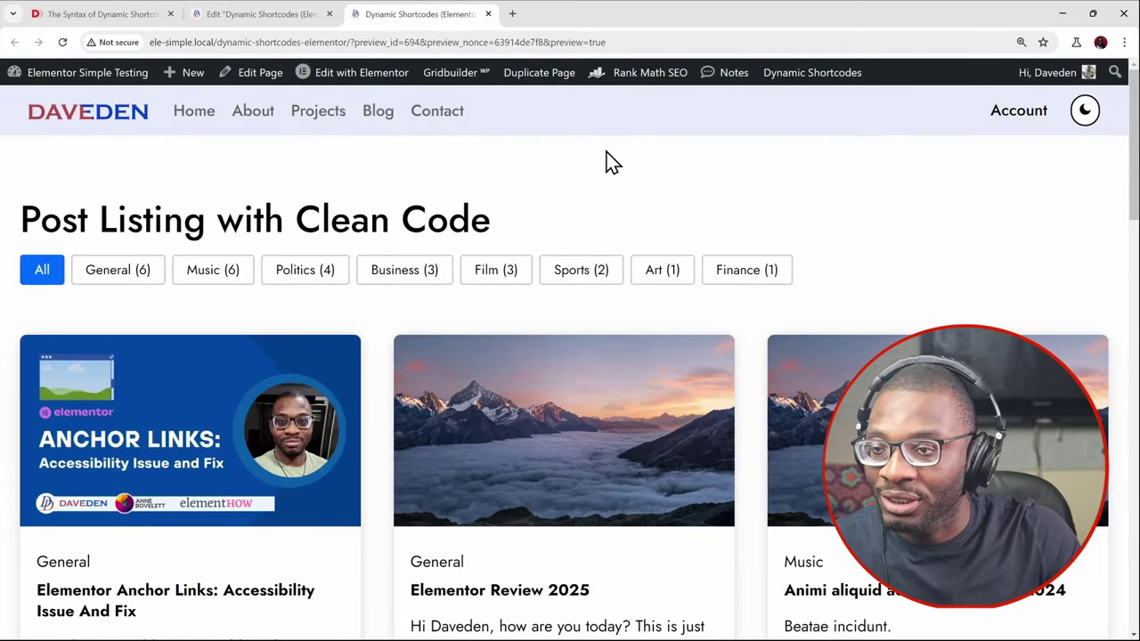
Look through the post cards in the preview and test the pagination by going to page 2
scroll(613, 162, down, 8)
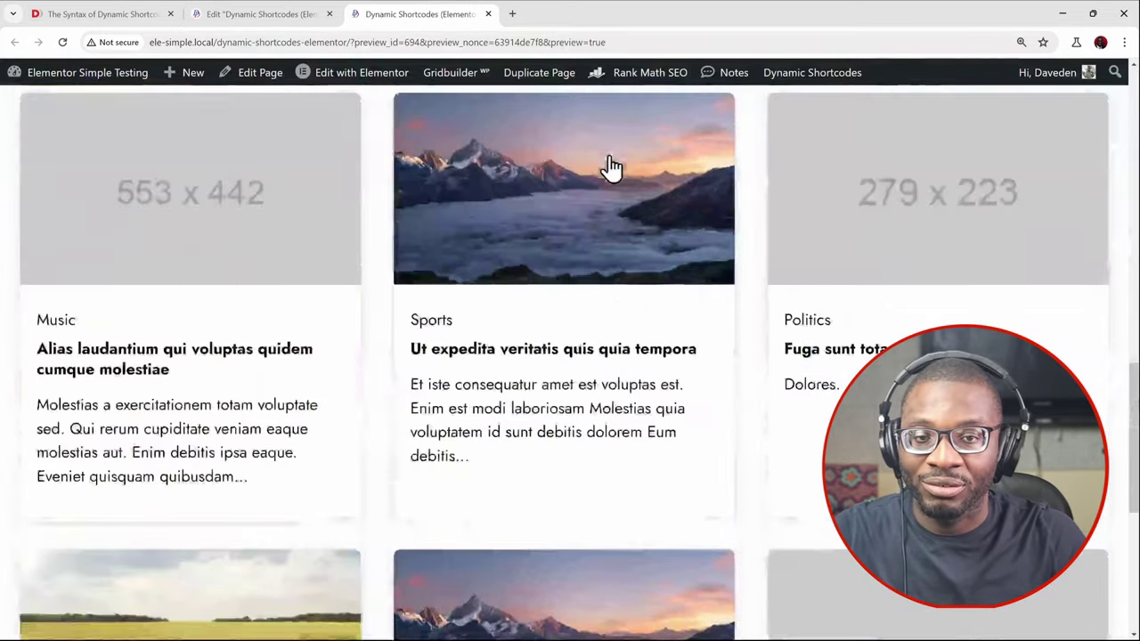
scroll(611, 167, down, 5)
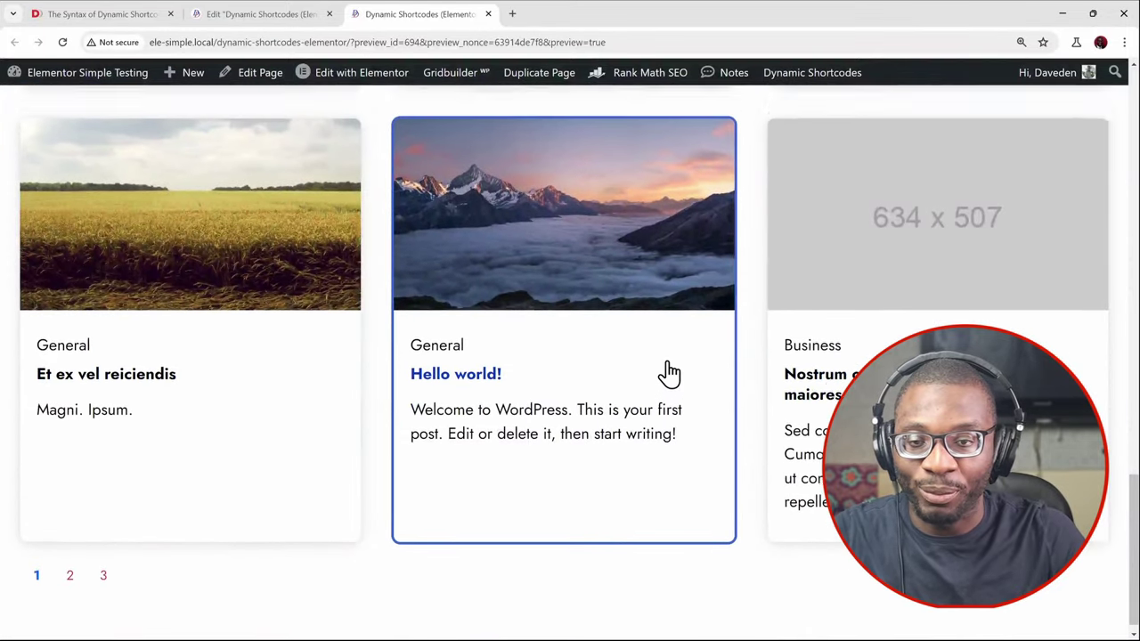
scroll(669, 374, up, 1)
scroll(624, 401, down, 1)
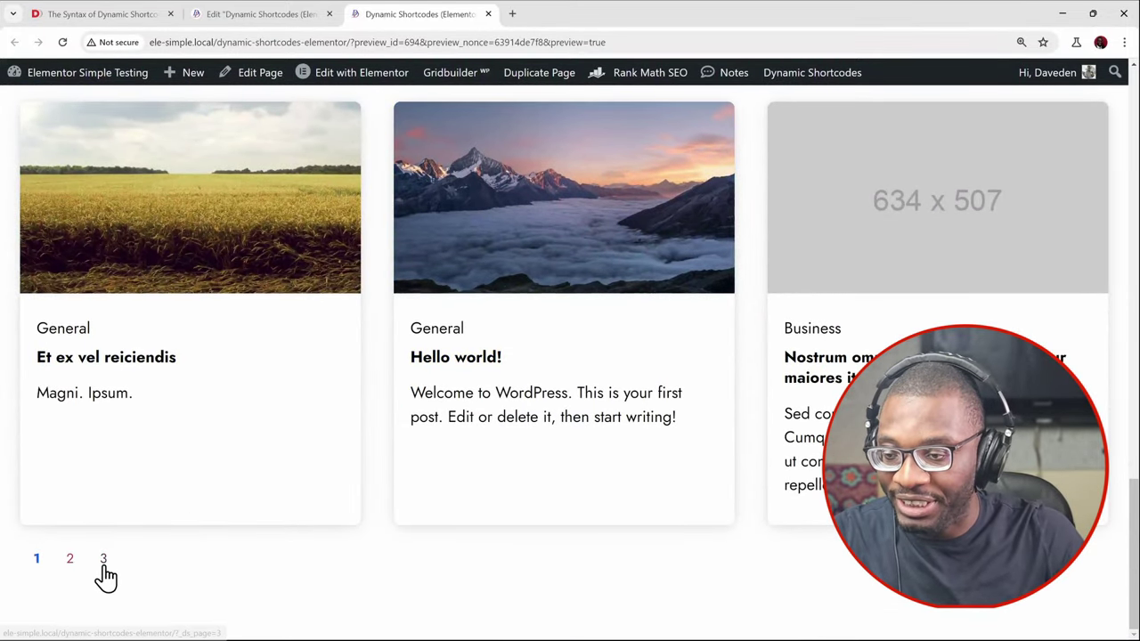
click(69, 561)
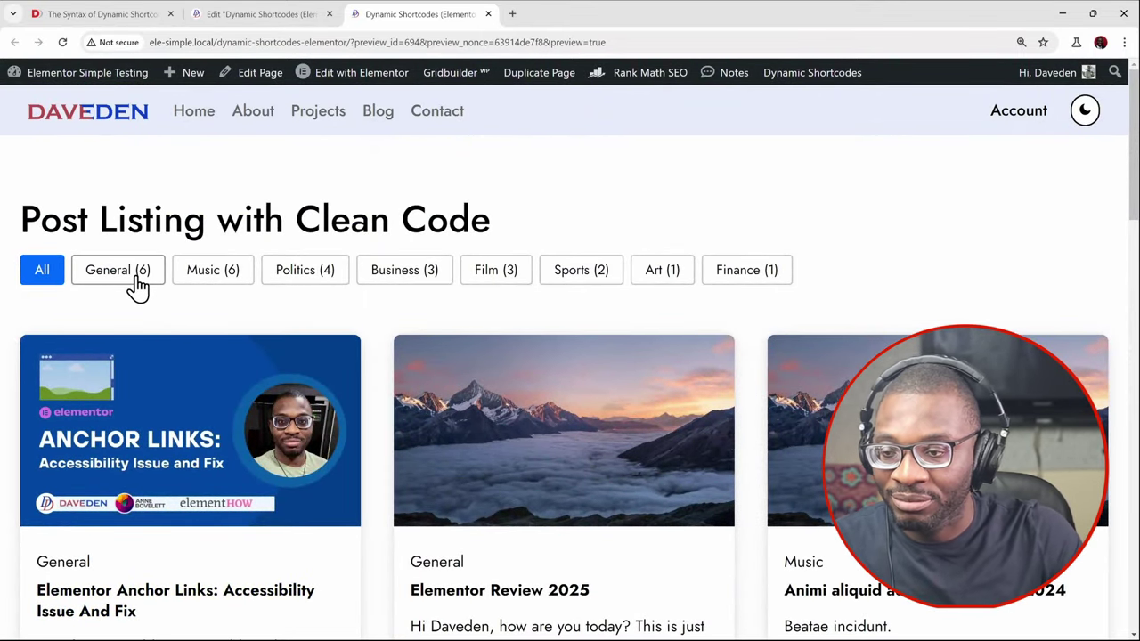
Test the General, Music and Business category filters and review the posts listed for each
click(138, 283)
scroll(553, 340, down, 7)
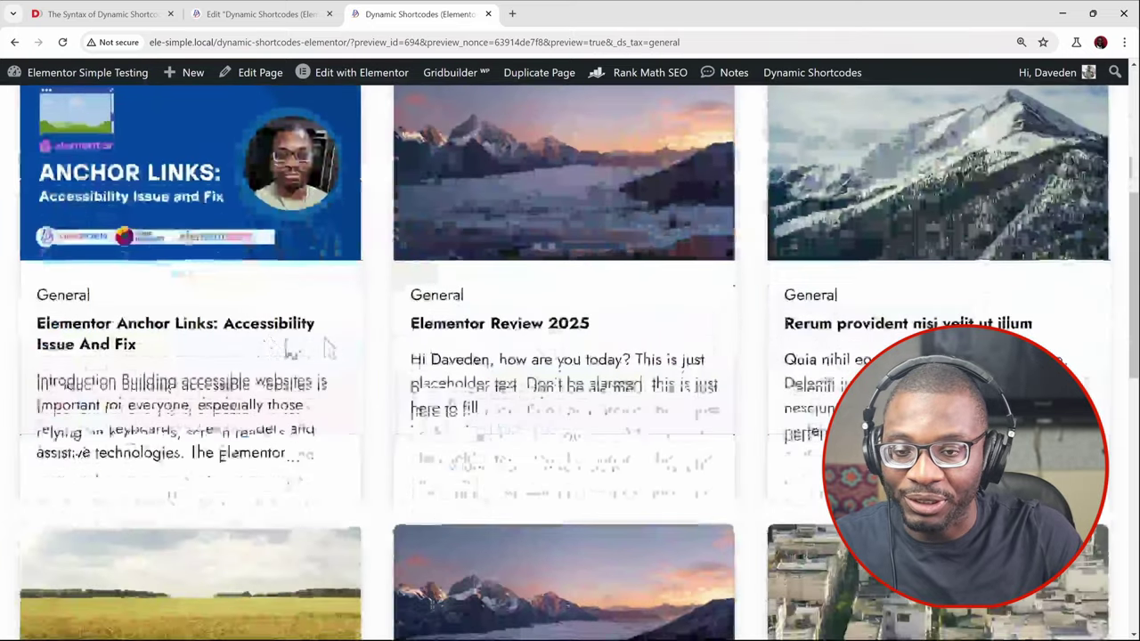
scroll(472, 412, up, 7)
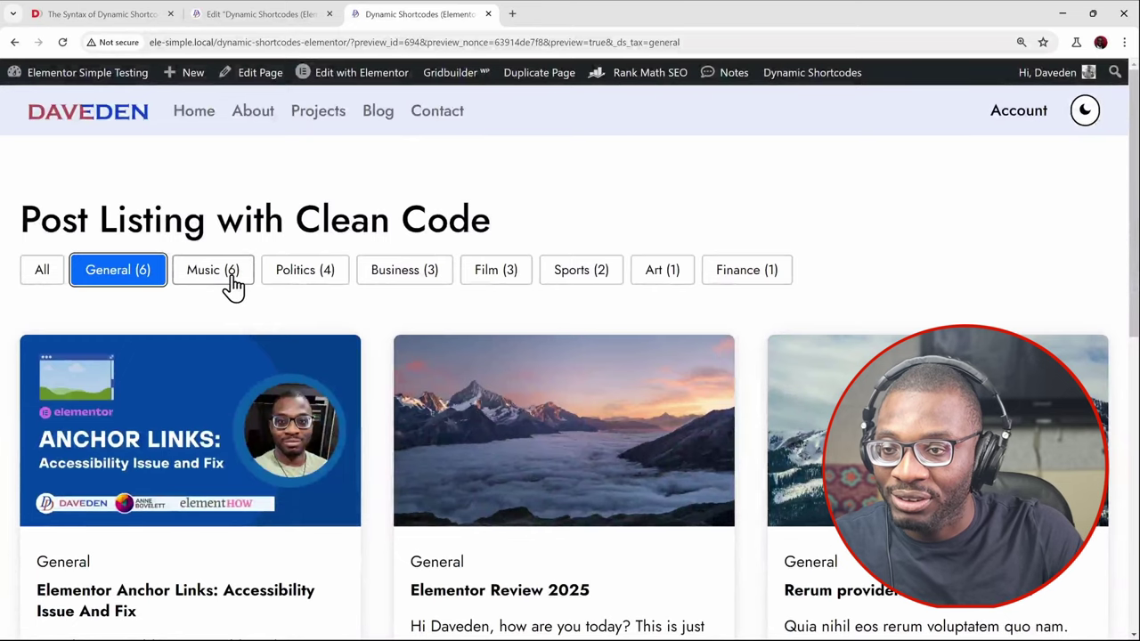
click(235, 284)
scroll(319, 312, down, 4)
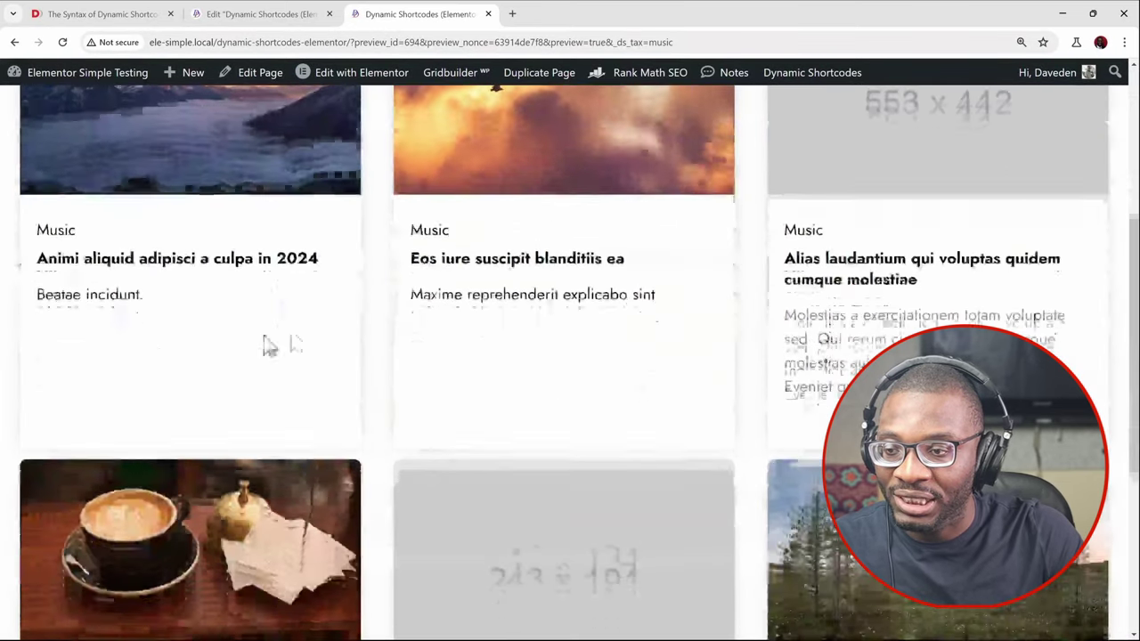
scroll(852, 323, down, 4)
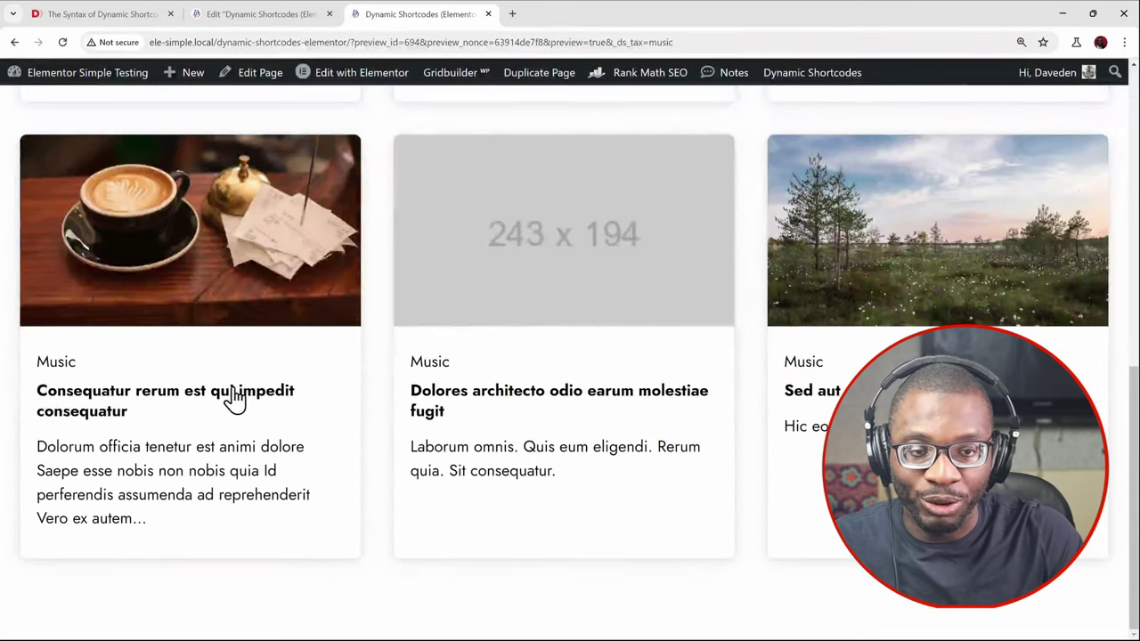
scroll(374, 415, up, 7)
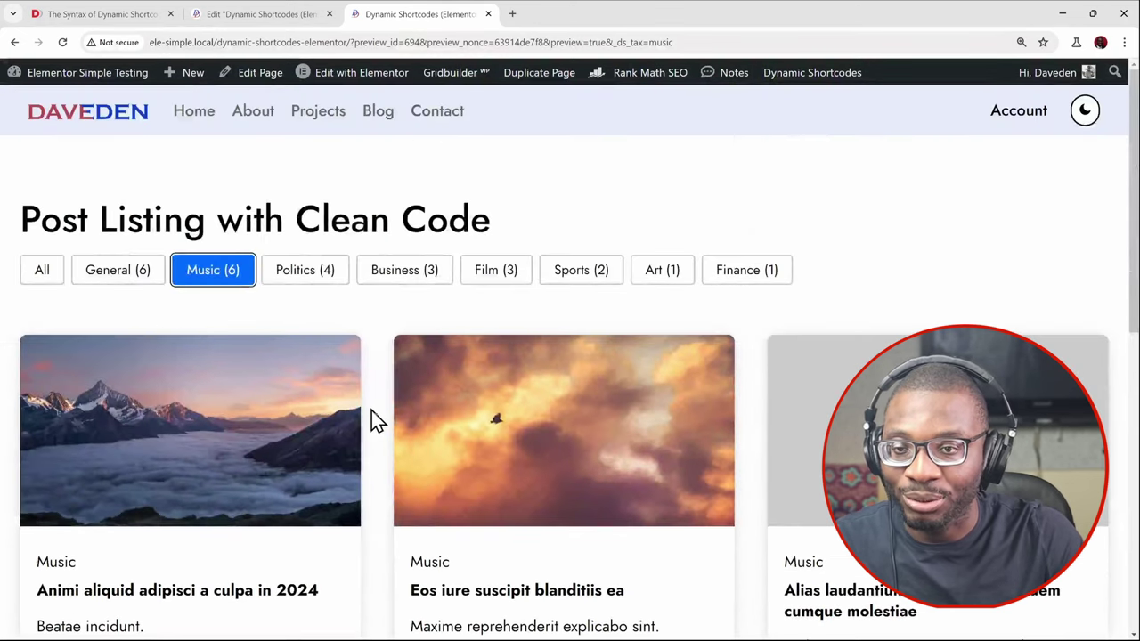
click(406, 278)
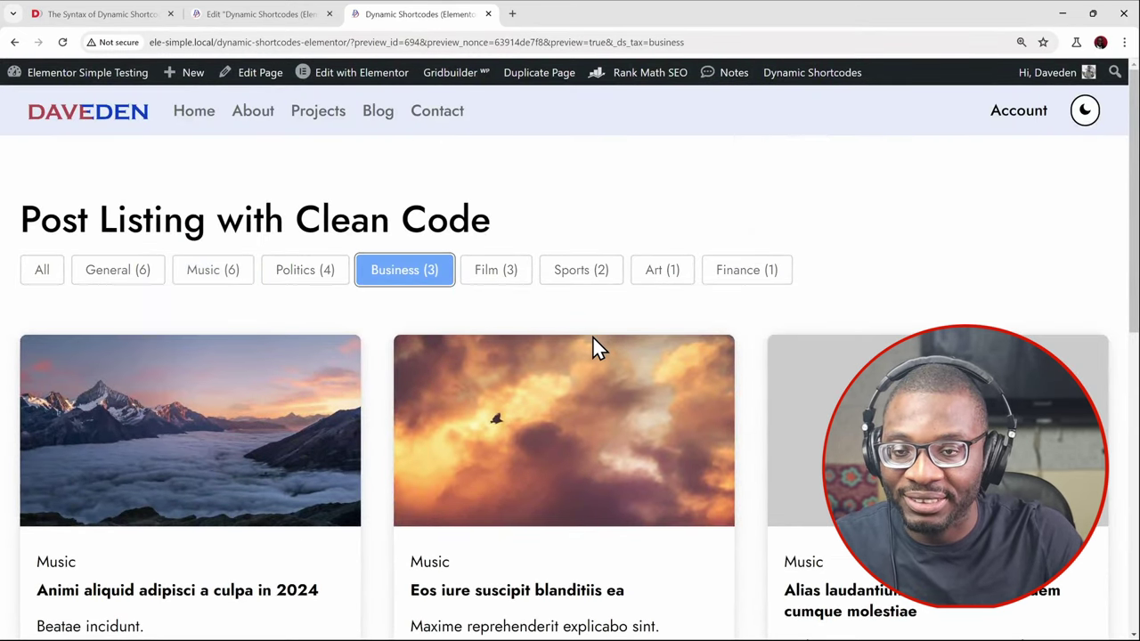
scroll(695, 356, down, 2)
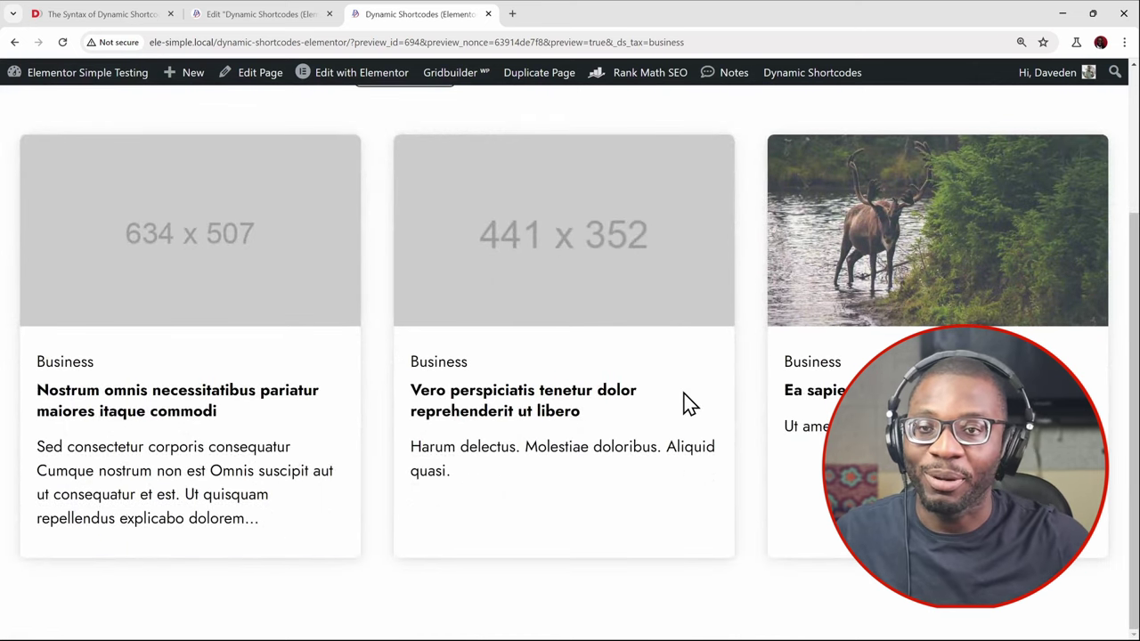
scroll(723, 415, up, 2)
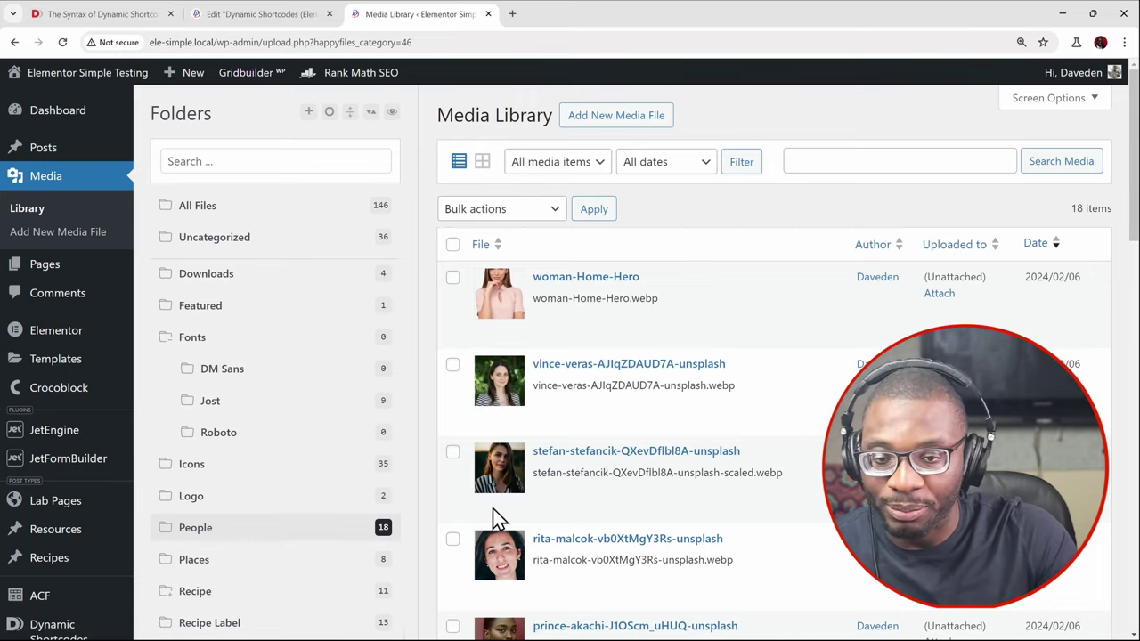
Look over the images in the Media Library's People folder and display the folder IDs
scroll(564, 369, down, 12)
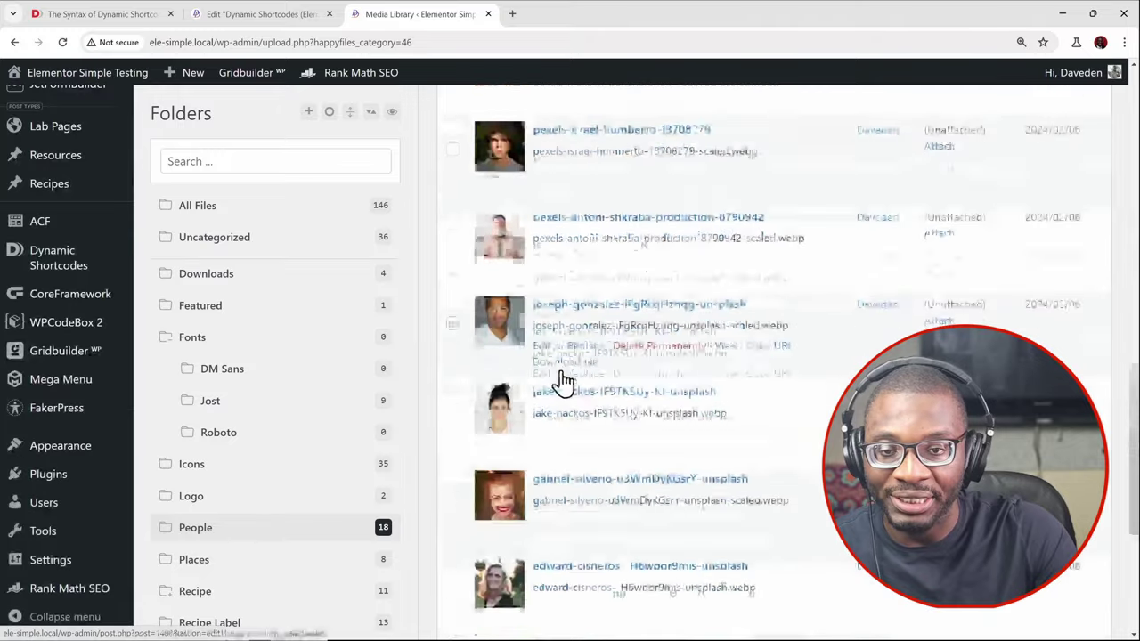
scroll(563, 381, up, 15)
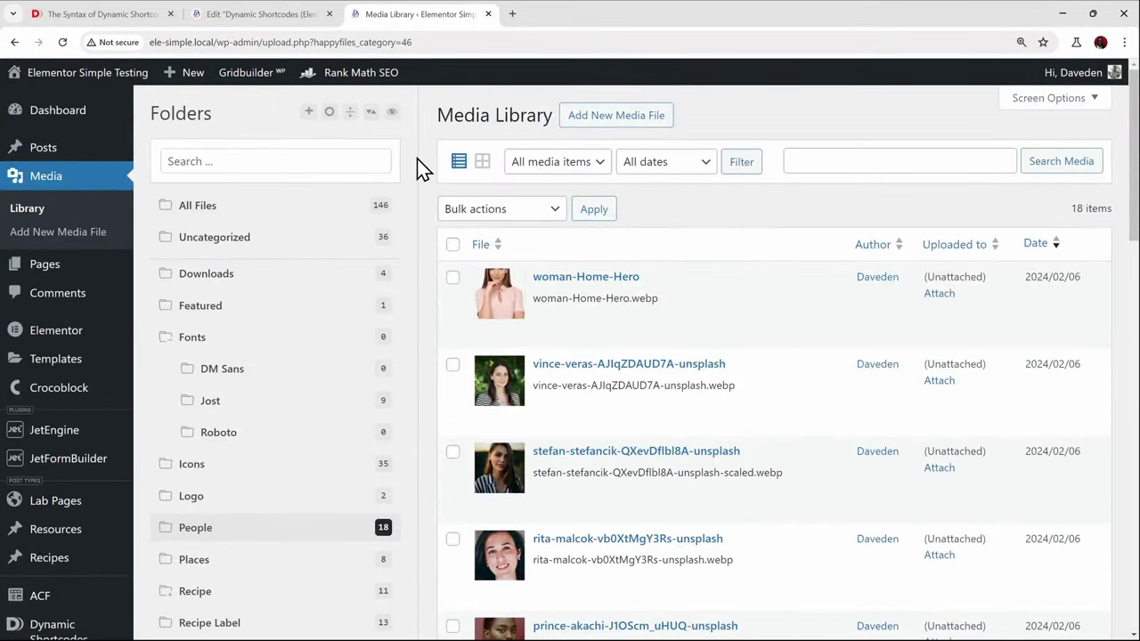
click(392, 114)
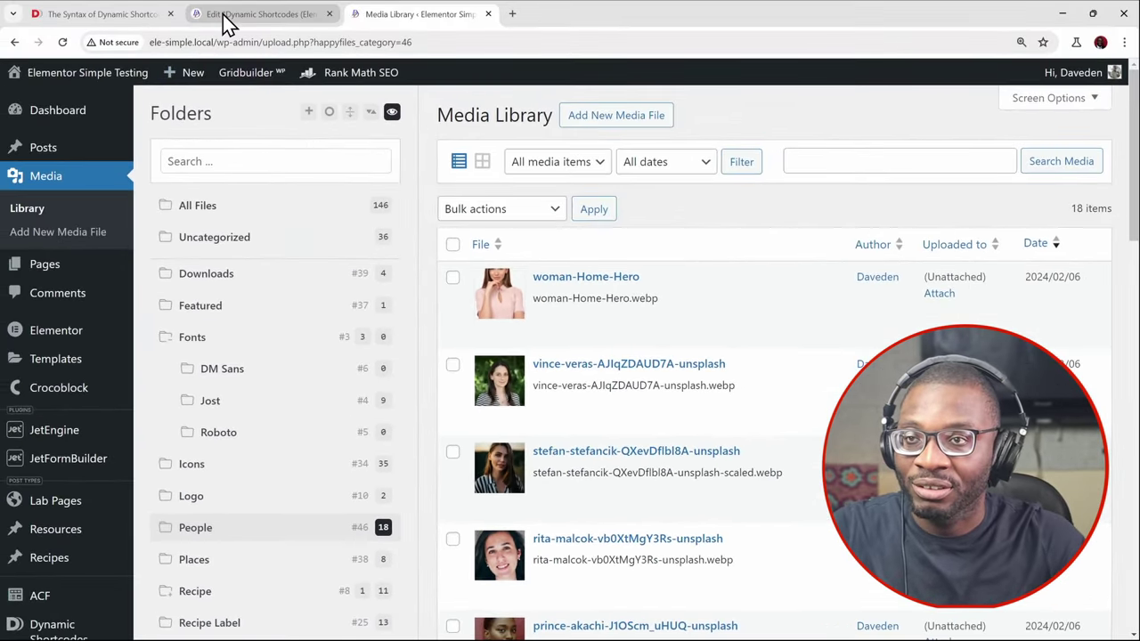
Return to the Elementor editor and place an HTML widget in the empty container below the post listing
click(227, 17)
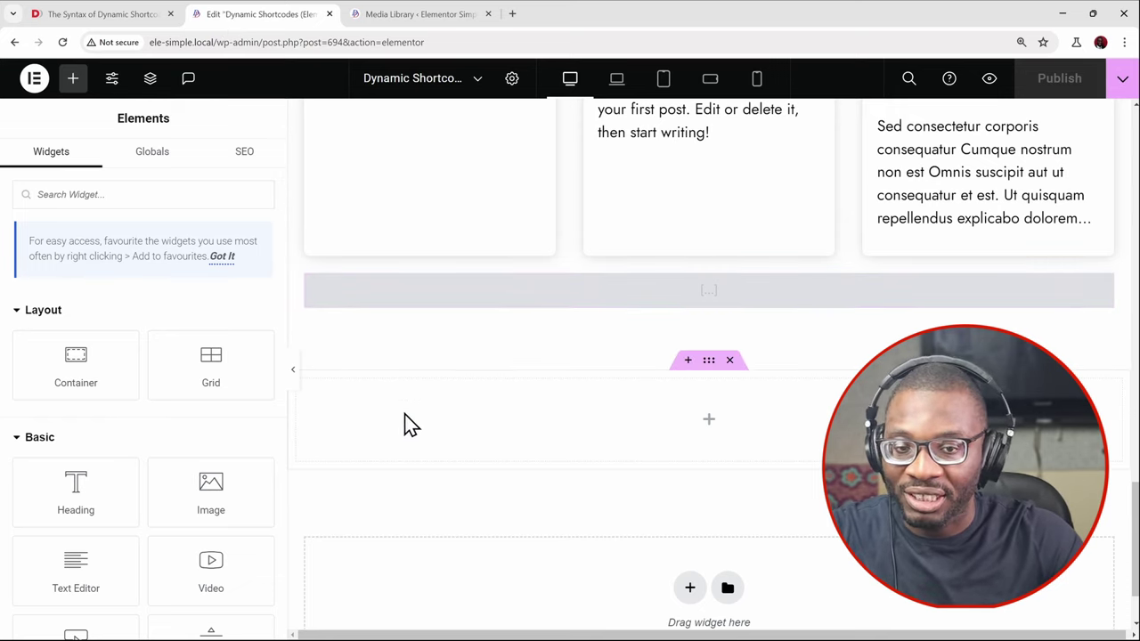
click(117, 191)
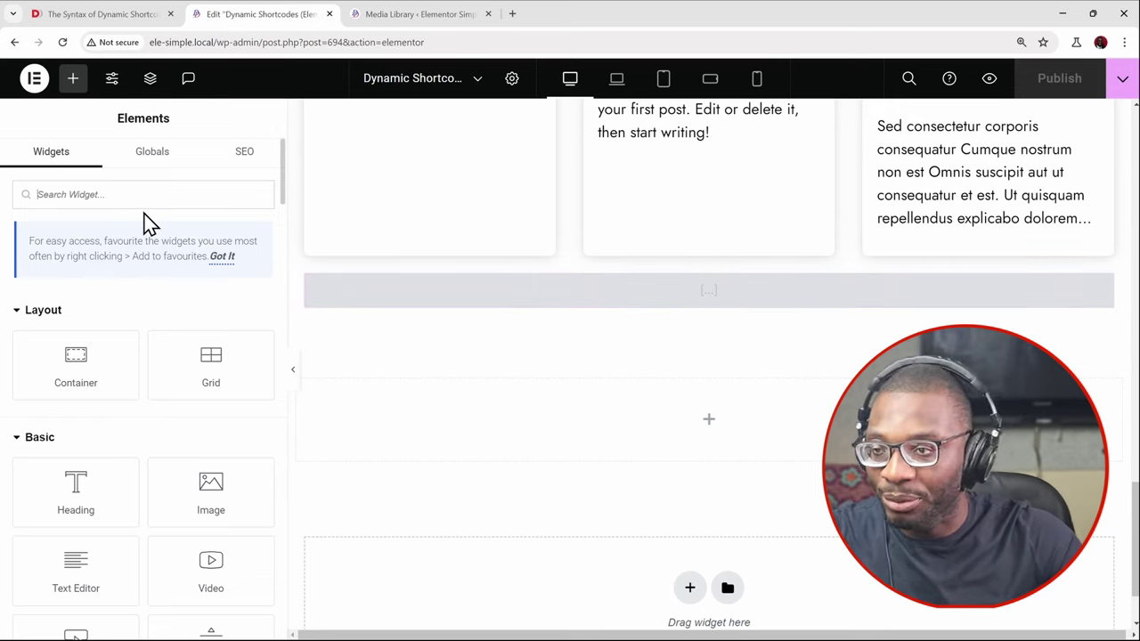
text(html)
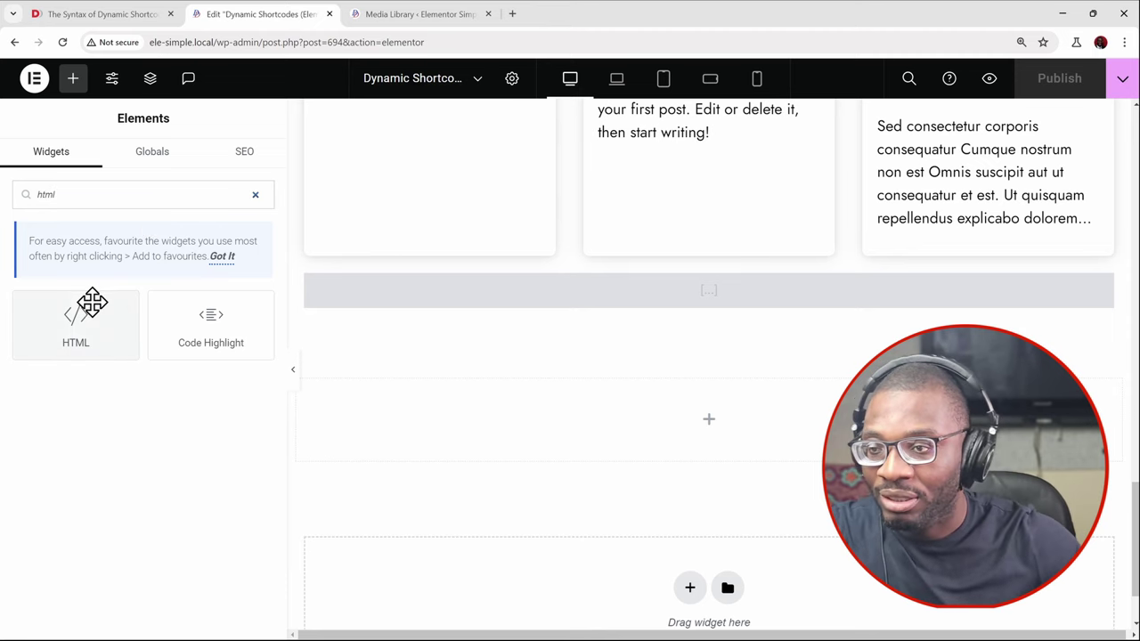
drag(89, 318, 580, 425)
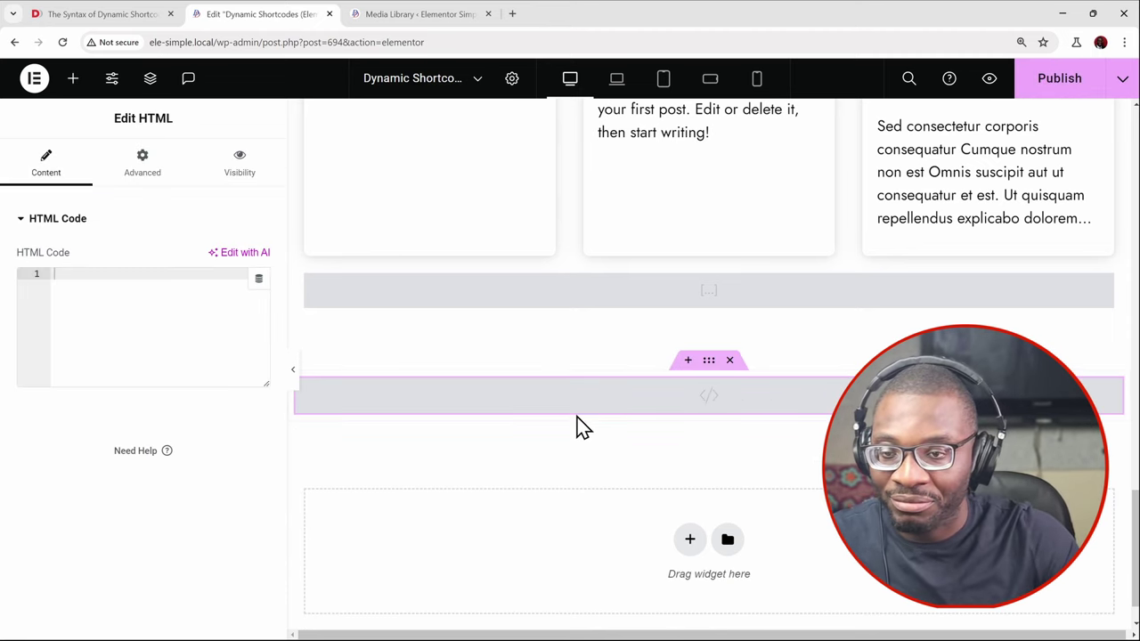
Assign the Dynamic Shortcodes dynamic tag to the new HTML widget's code
click(260, 280)
scroll(219, 449, down, 10)
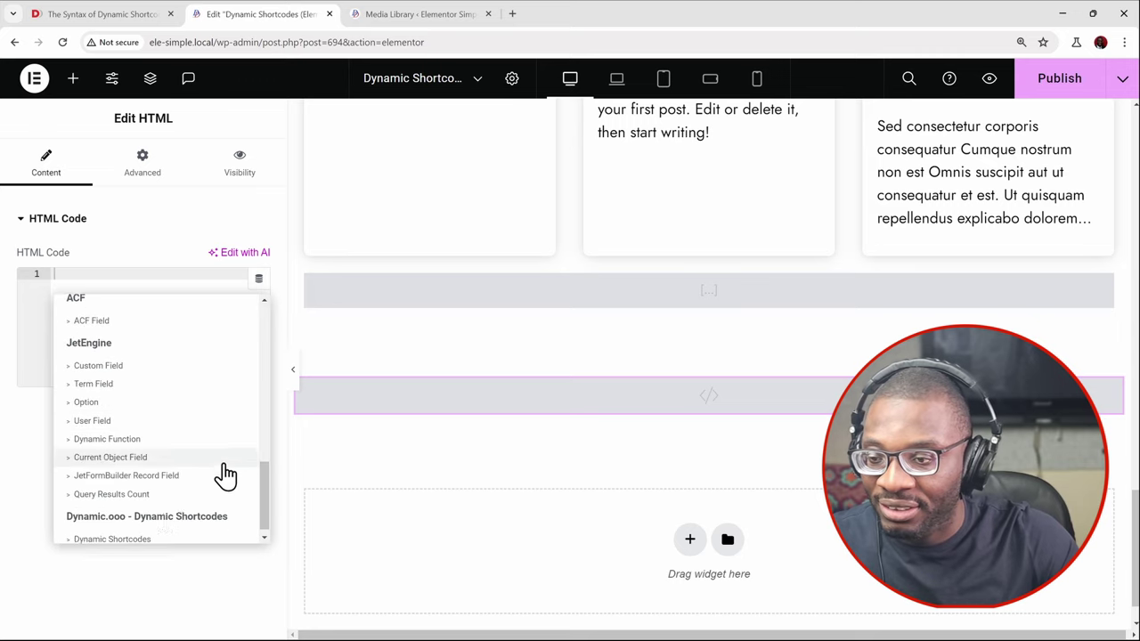
click(92, 532)
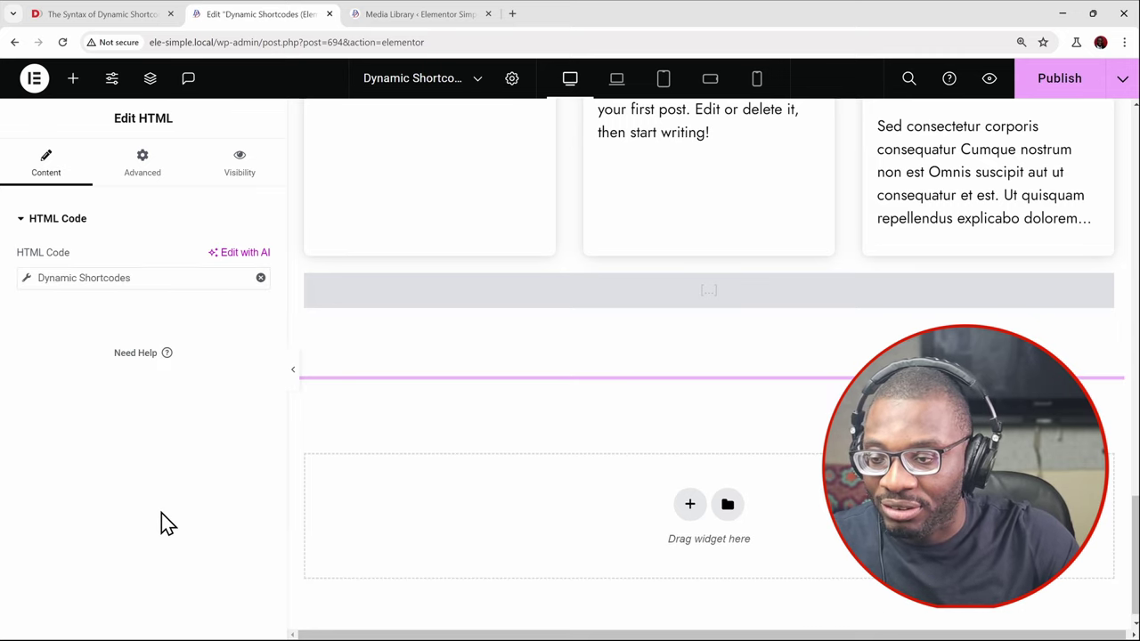
Enter {power:media-listing @ term-id=46} as the widget's dynamic shortcode and look over the listed images
click(27, 279)
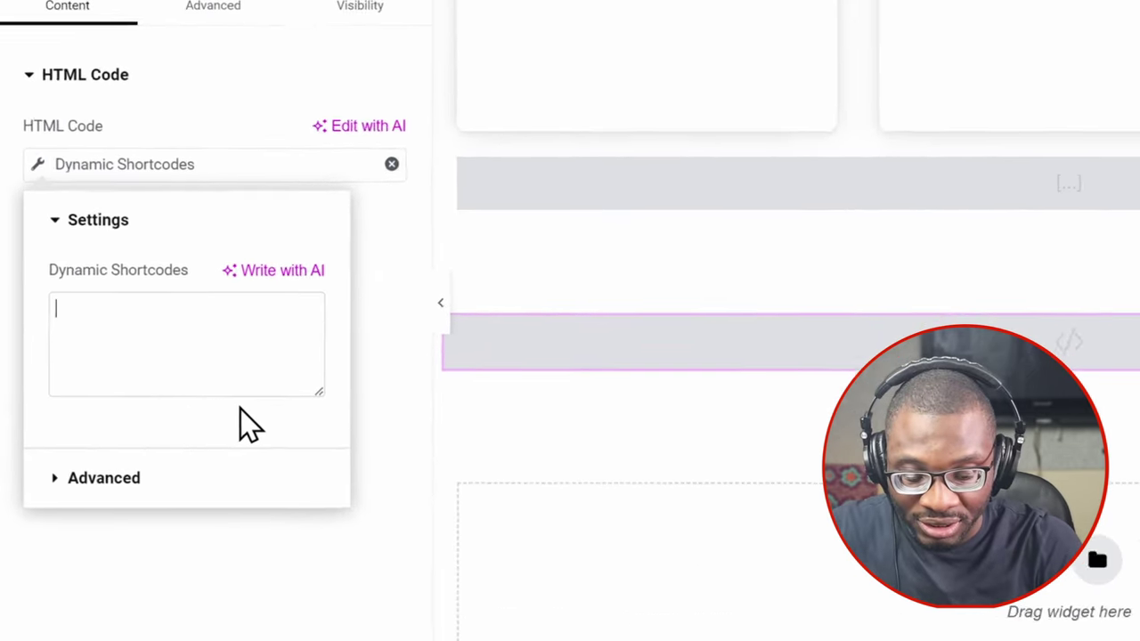
text({})
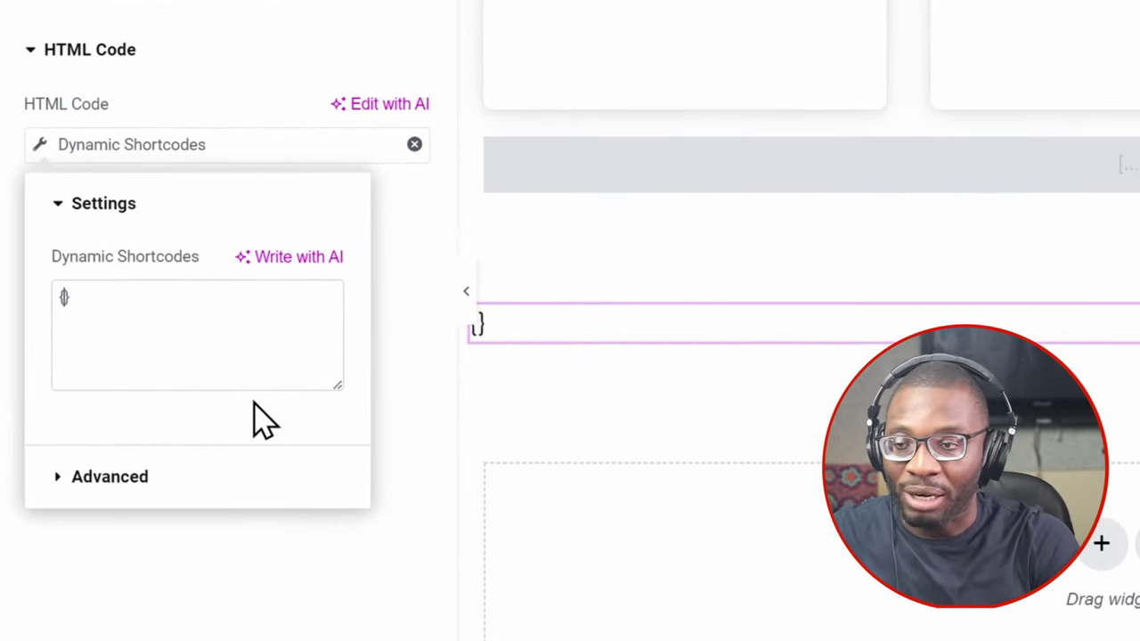
text(power)
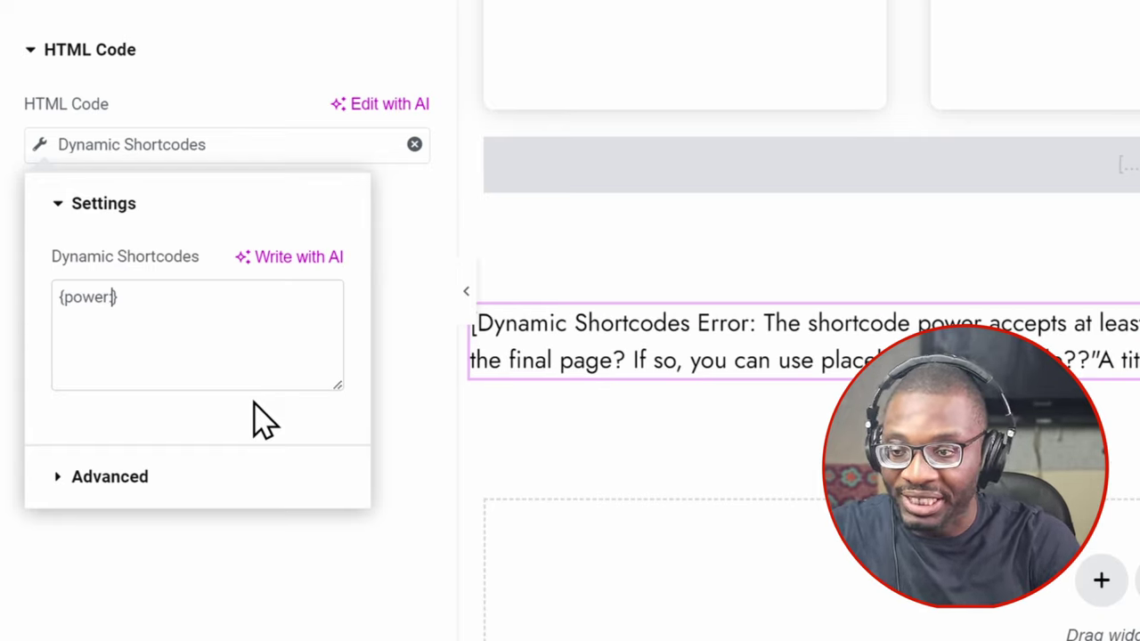
text(:media-listing)
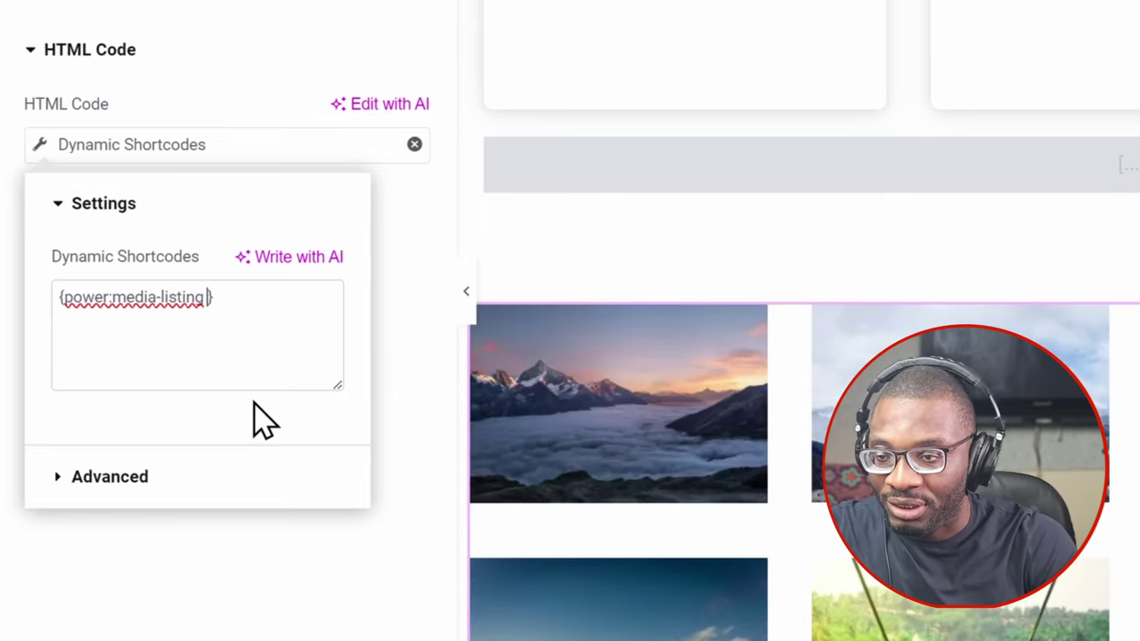
text( @ term)
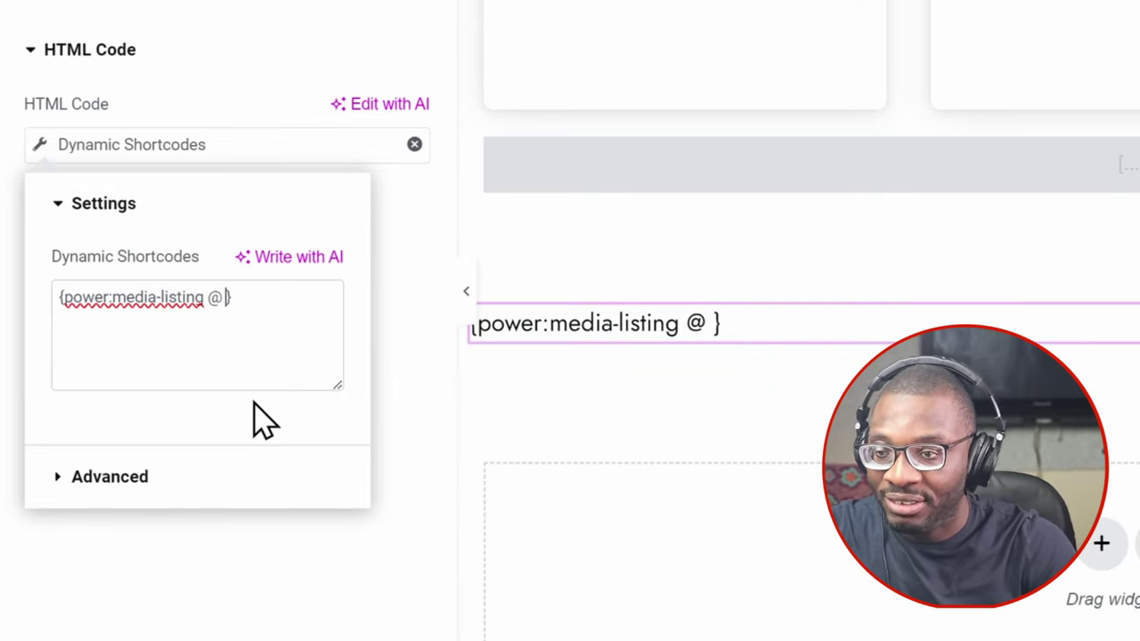
text(-id=)
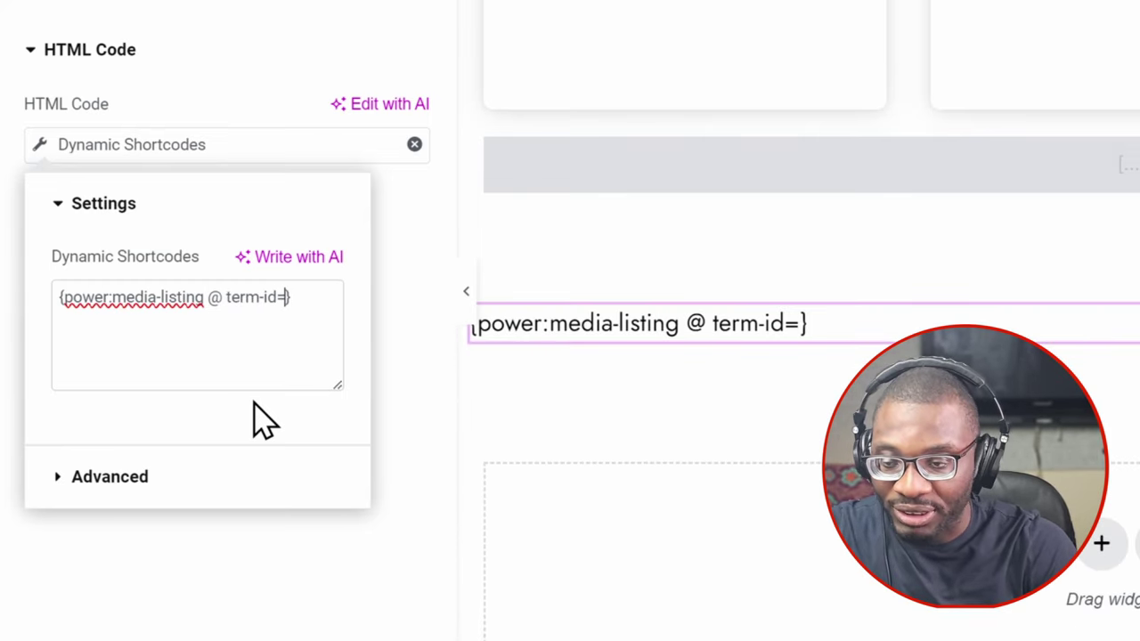
text(46)
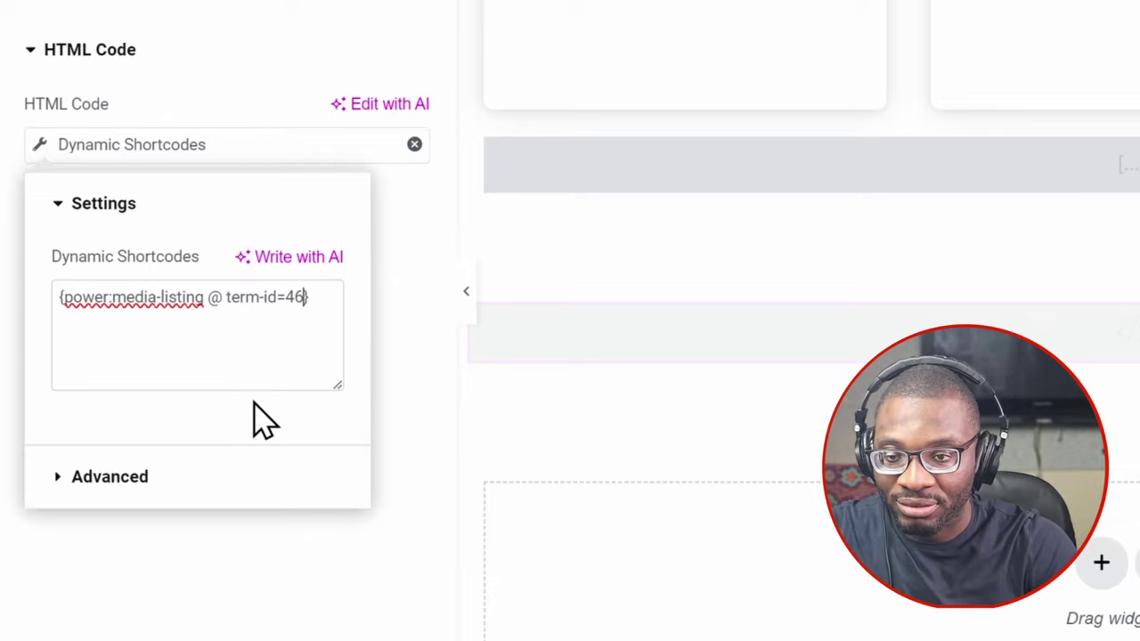
scroll(796, 244, down, 4)
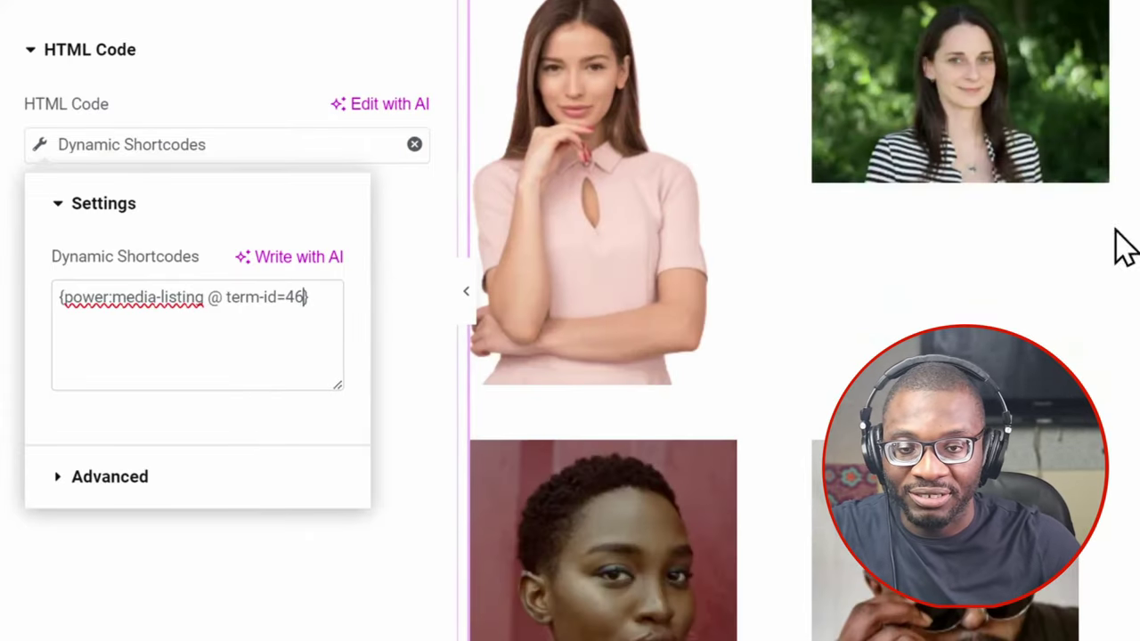
scroll(921, 311, down, 8)
scroll(911, 312, up, 5)
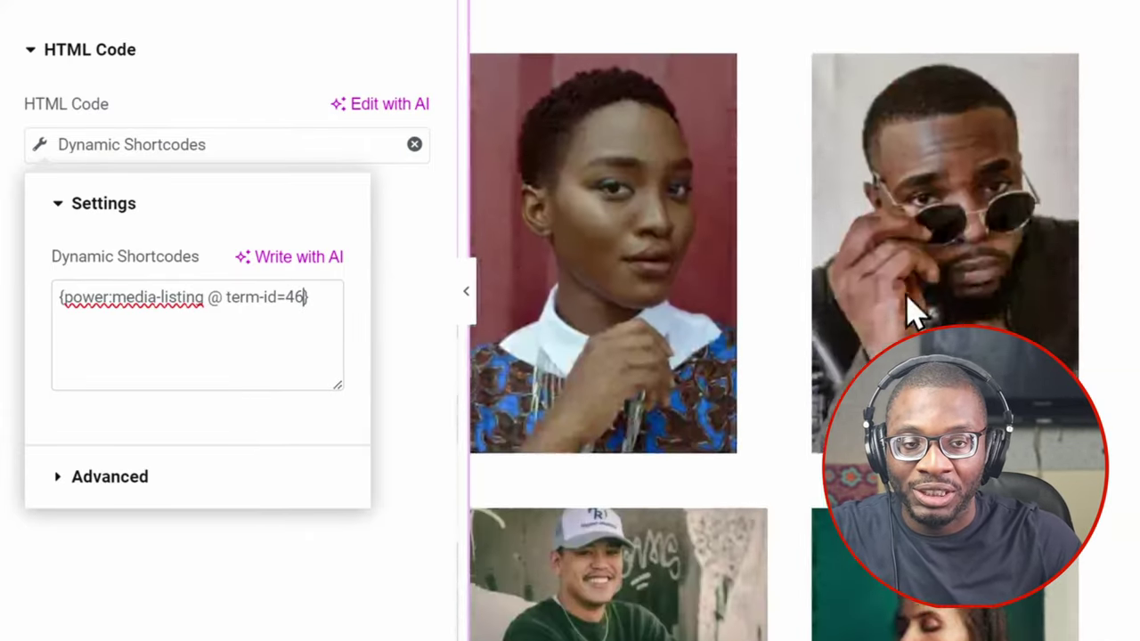
scroll(910, 310, up, 5)
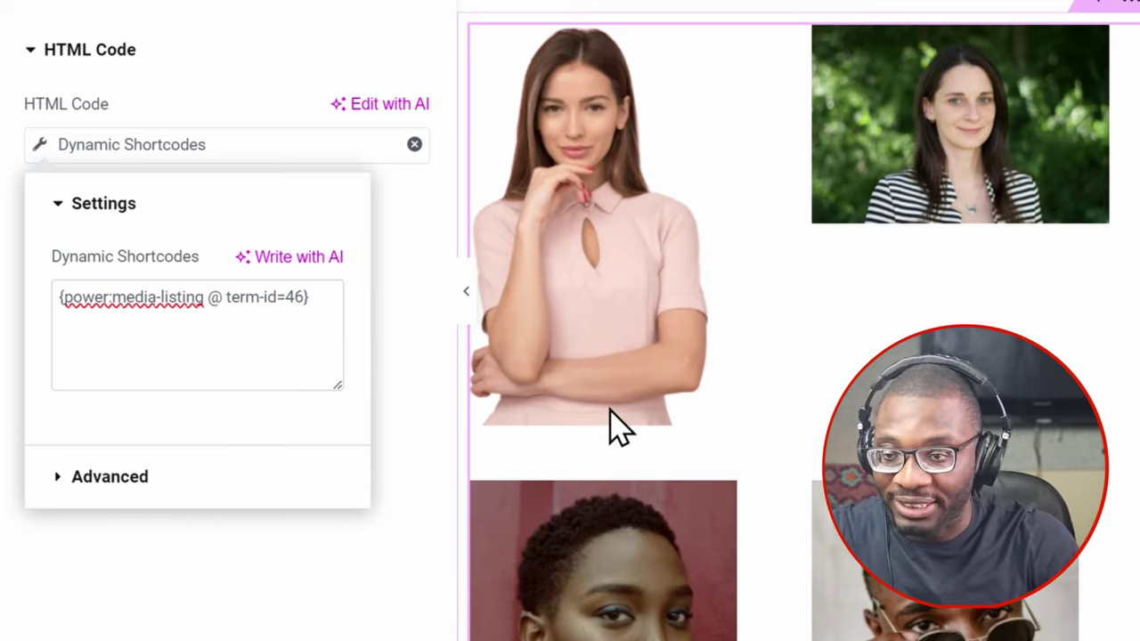
Remove the term-id argument from the HTML widget's dynamic shortcode and change the shortcode to {power:media-listing3}
key(BackSpace)
key(BackSpace)
key(BackSpace)
key(BackSpace)
key(BackSpace)
key(BackSpace)
key(BackSpace)
key(BackSpace)
key(BackSpace)
key(BackSpace)
key(BackSpace)
key(BackSpace)
key(BackSpace)
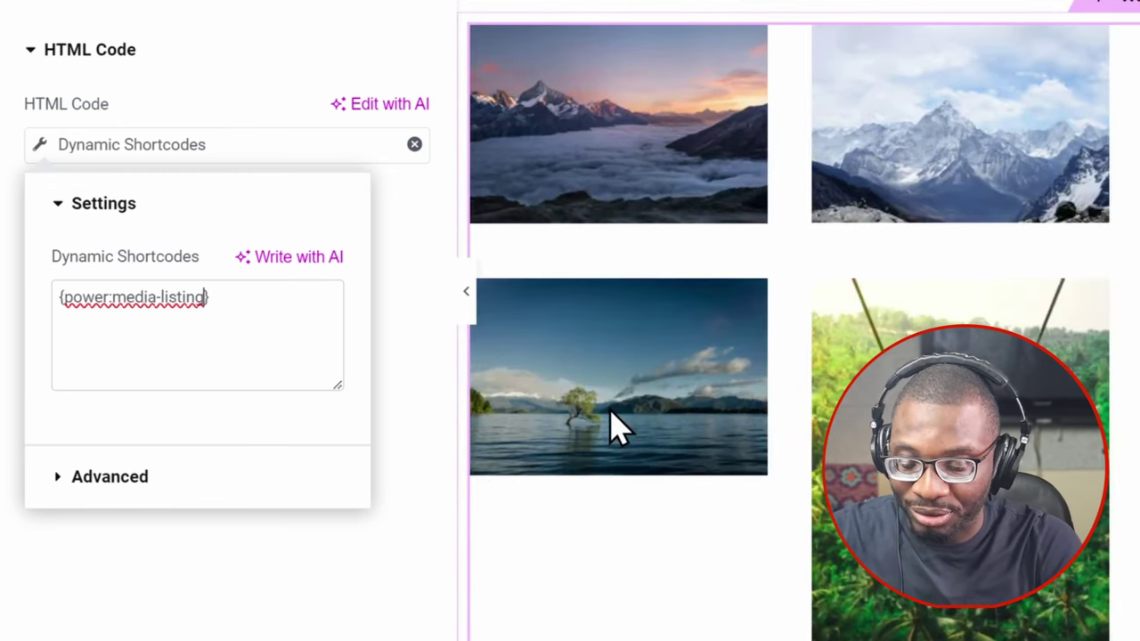
text(3)
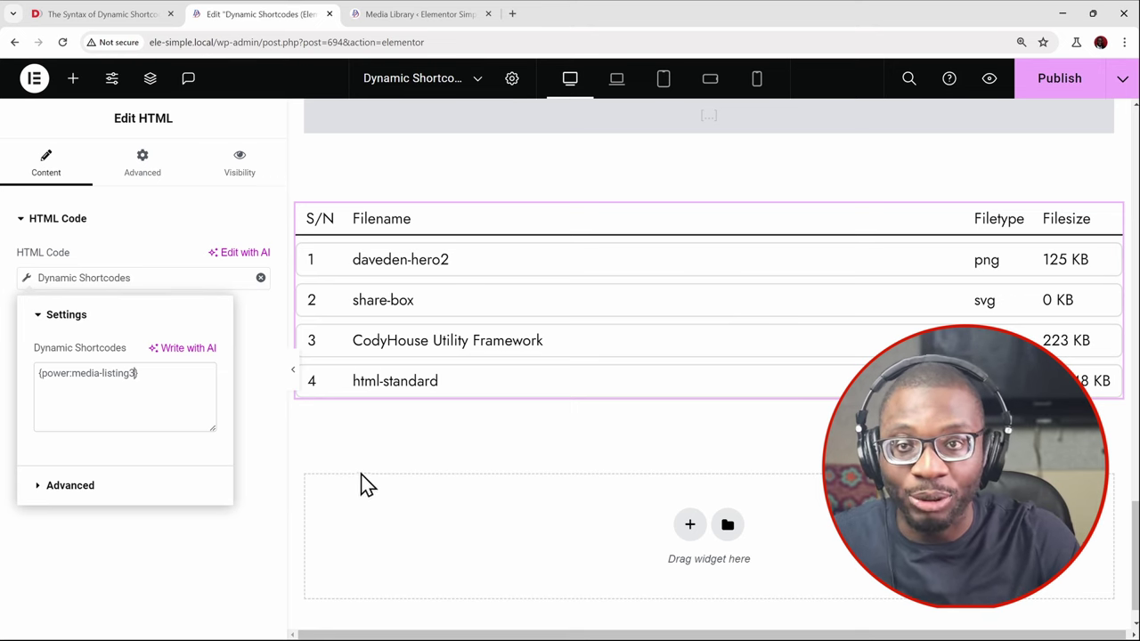
Check the folder IDs in the Media Library and extend the widget's shortcode to {power:media-listing3 @ term-id="46"}
click(408, 17)
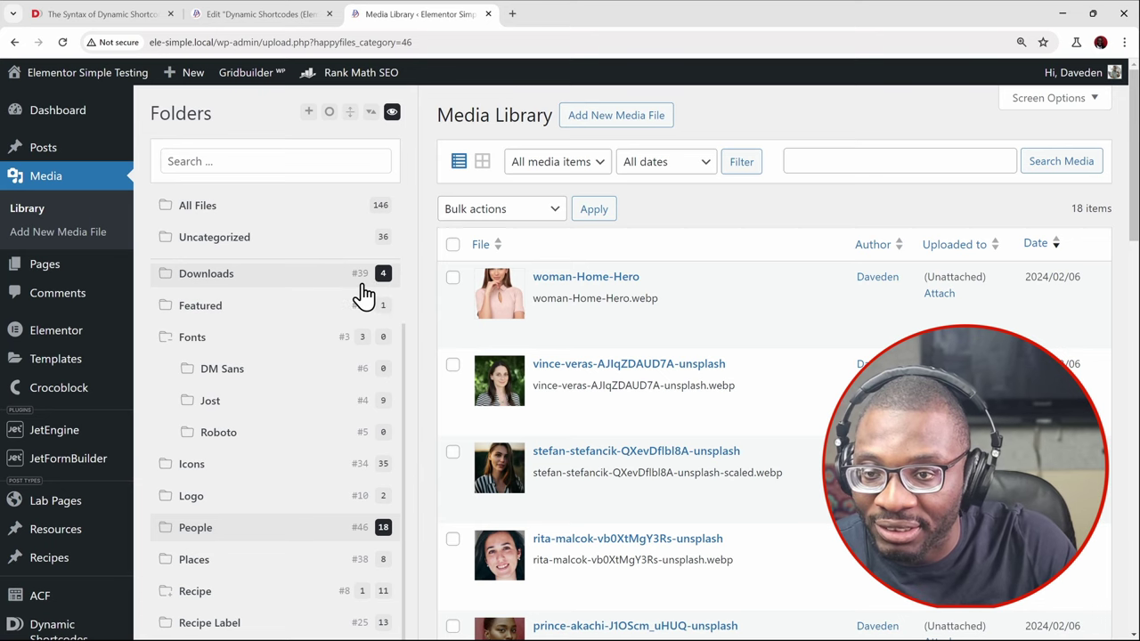
click(237, 13)
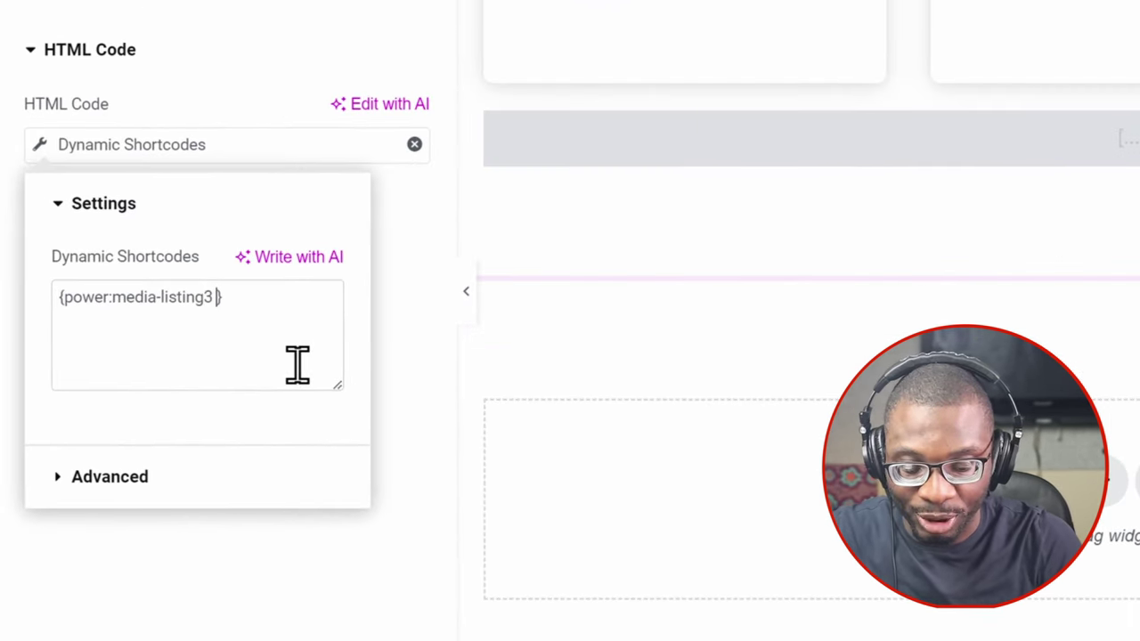
text(@)
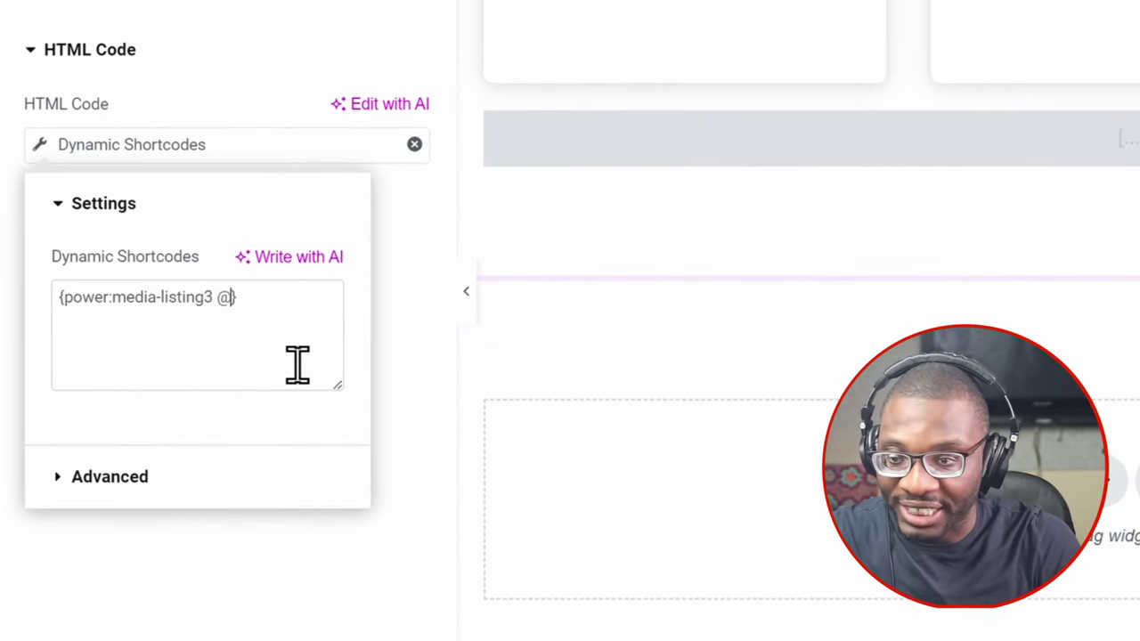
text( id=)
key(BackSpace)
key(BackSpace)
key(BackSpace)
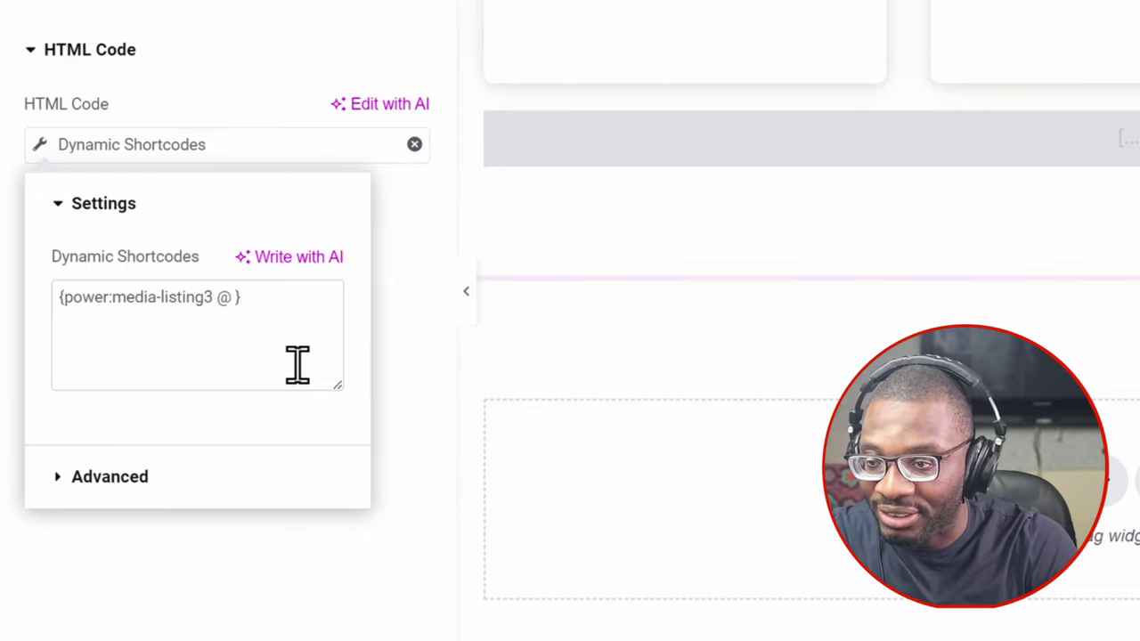
text(term-)
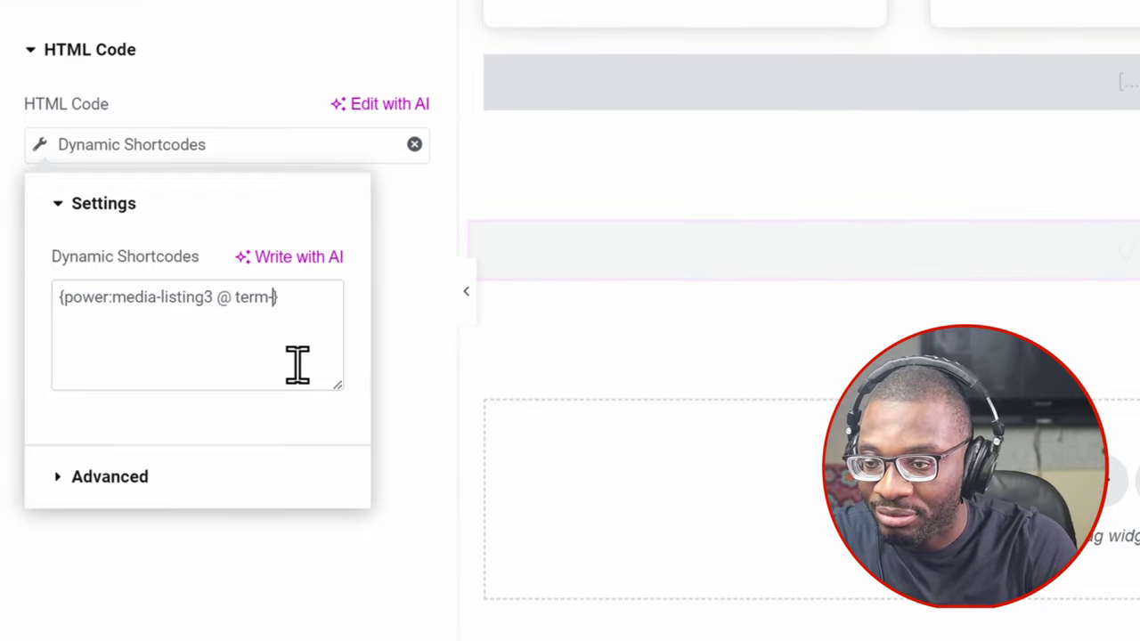
text(id=')
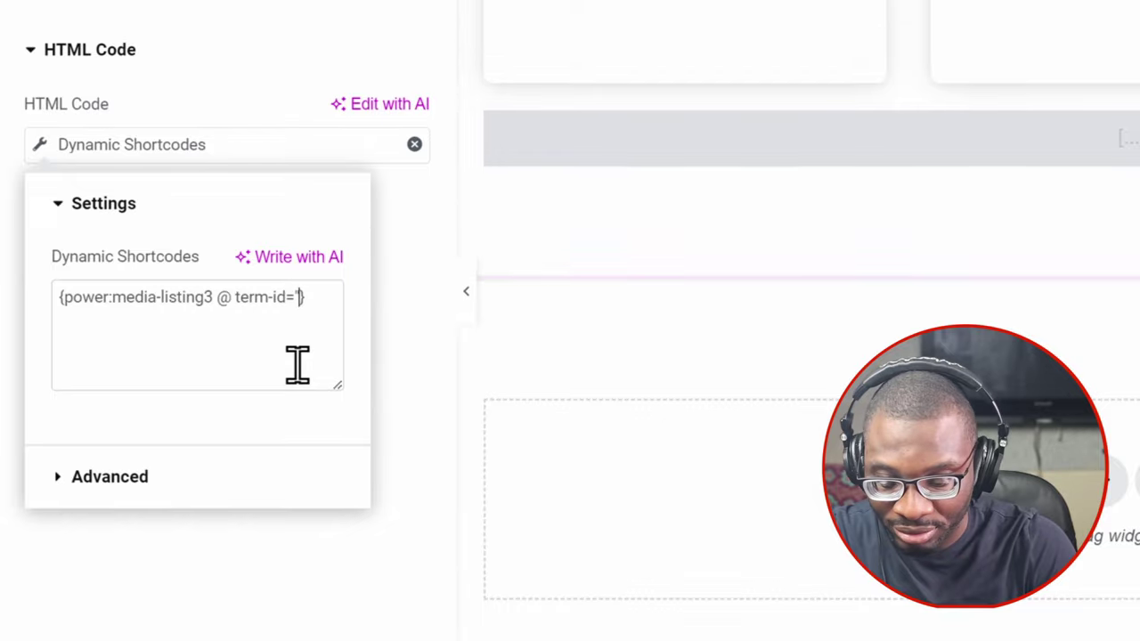
text(")
key(Left)
text(46)
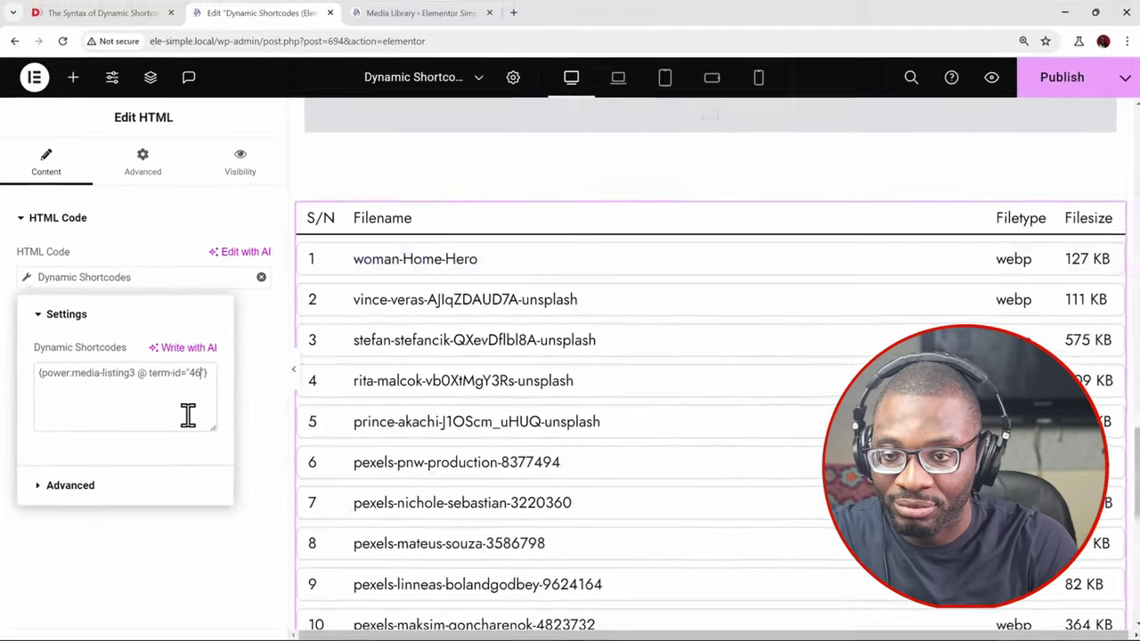
Examine the media table's numbering, file names, file types and sizes, comparing its entries with the People folder in the Media Library
scroll(586, 344, up, 1)
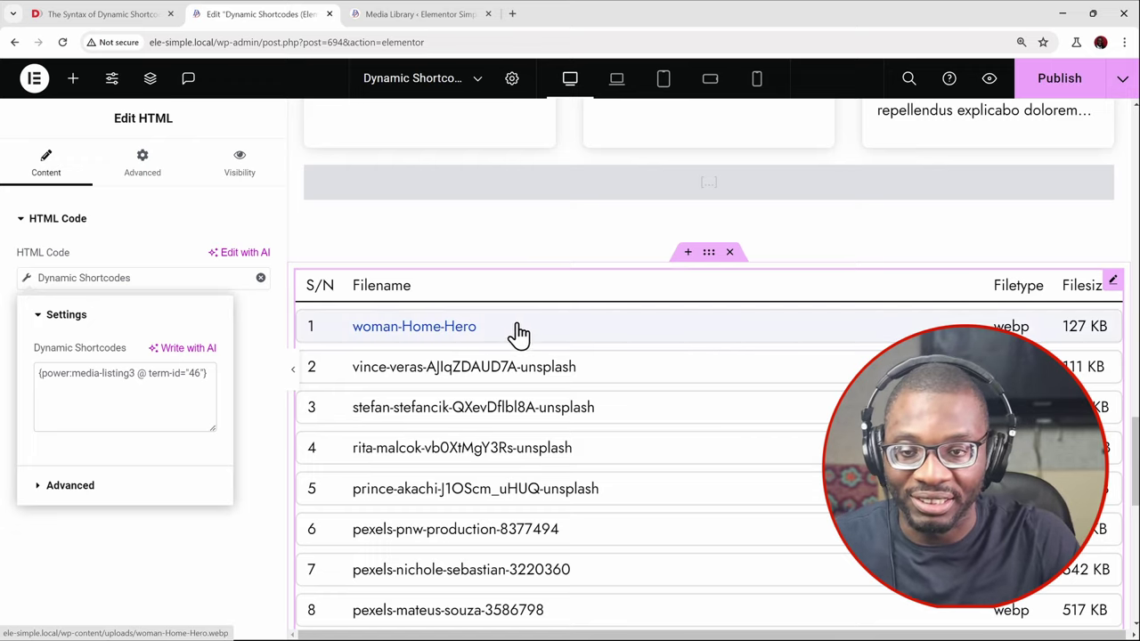
scroll(709, 401, down, 2)
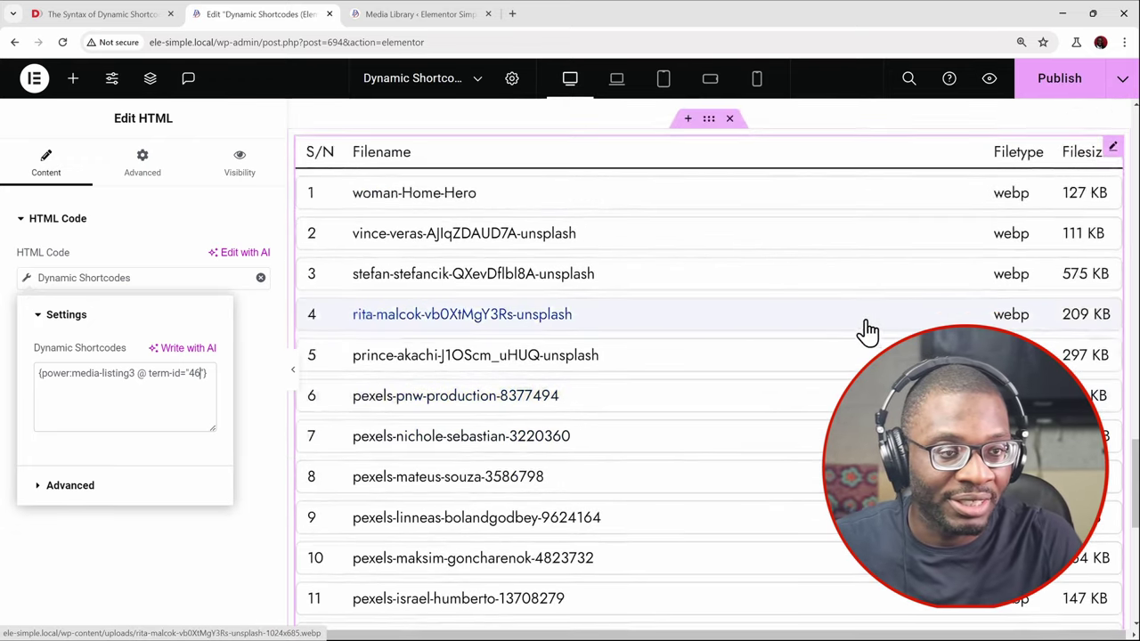
scroll(869, 331, up, 1)
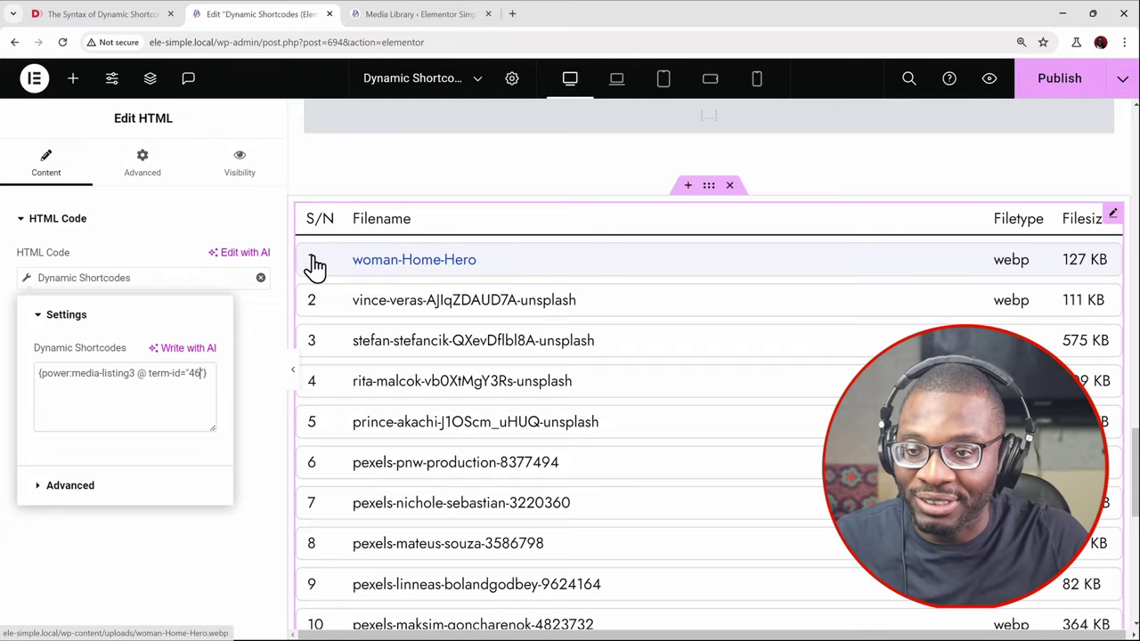
scroll(313, 263, down, 4)
scroll(319, 288, up, 2)
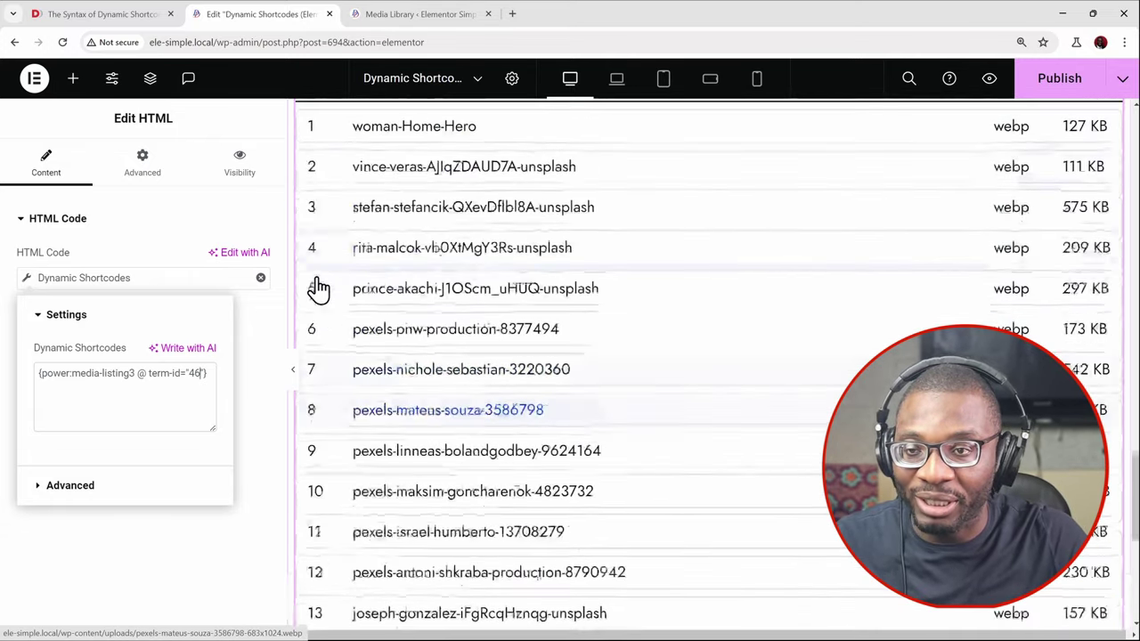
scroll(321, 288, up, 3)
scroll(325, 288, down, 3)
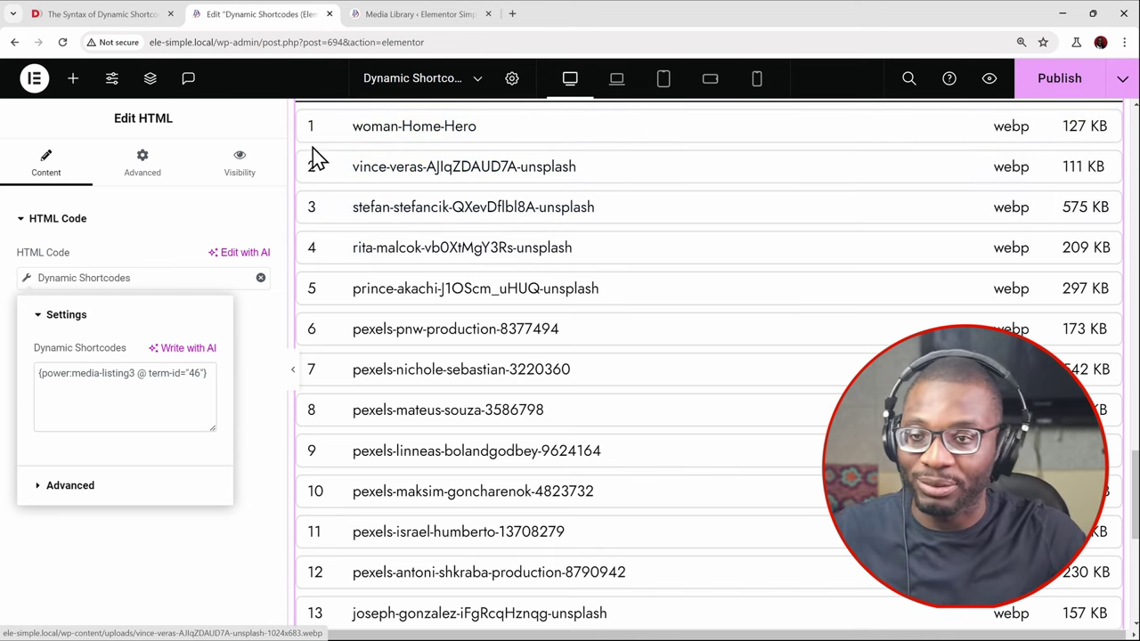
scroll(385, 203, up, 1)
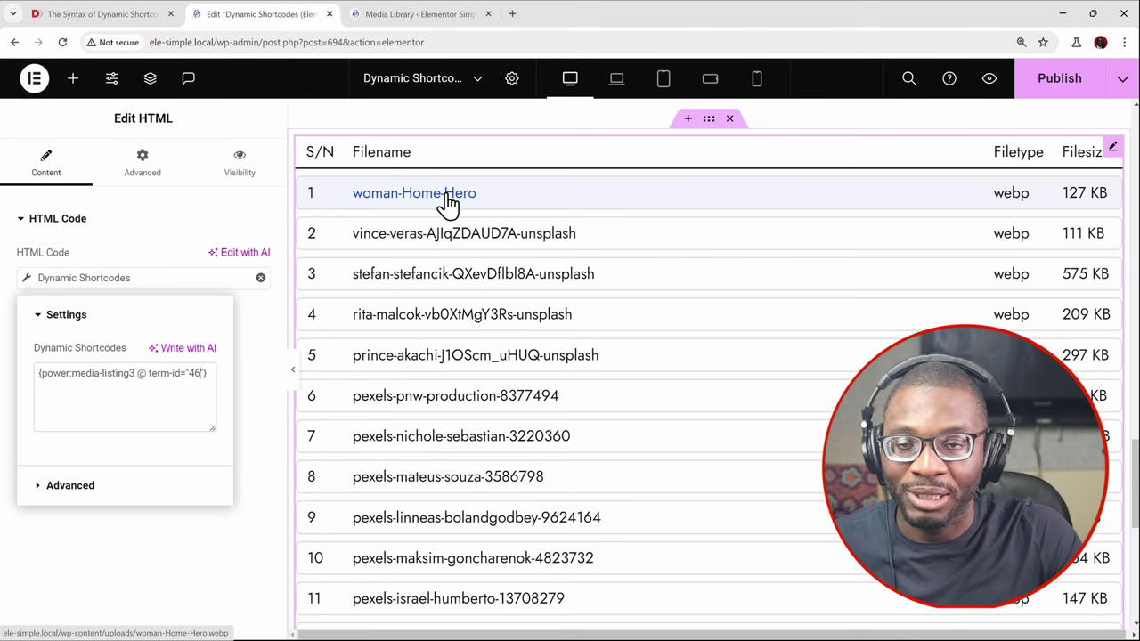
click(395, 14)
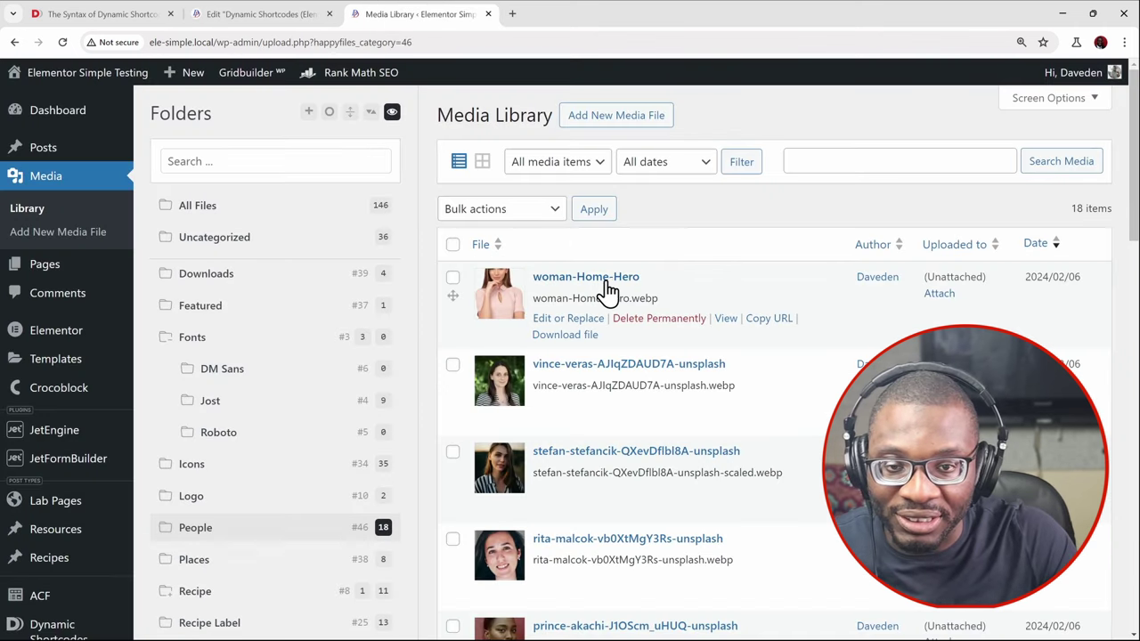
click(294, 13)
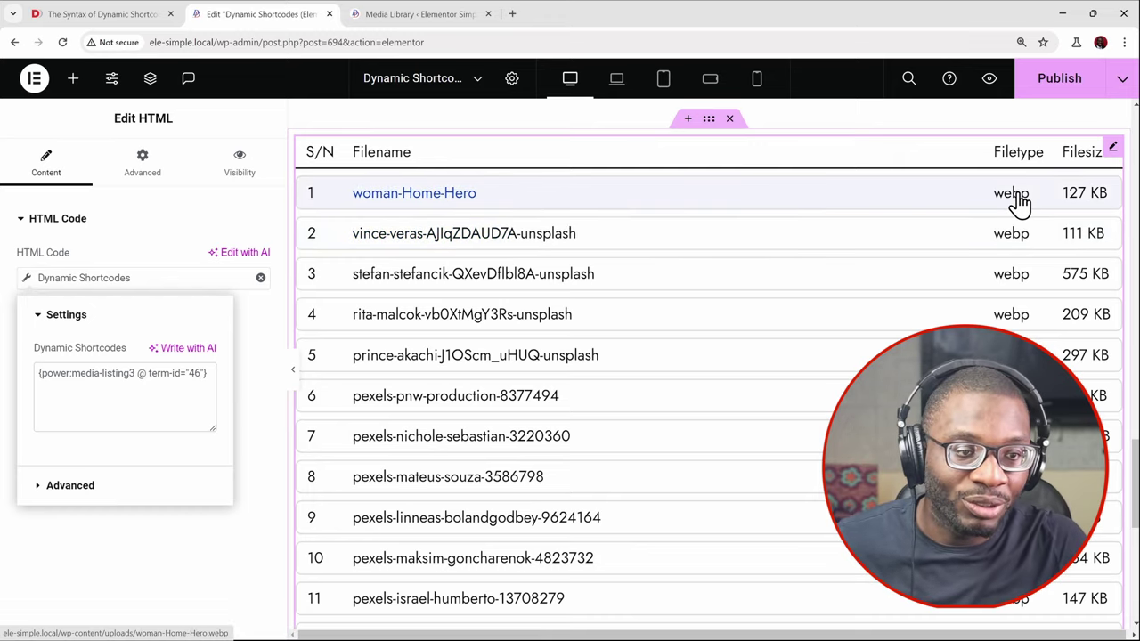
scroll(1018, 212, down, 3)
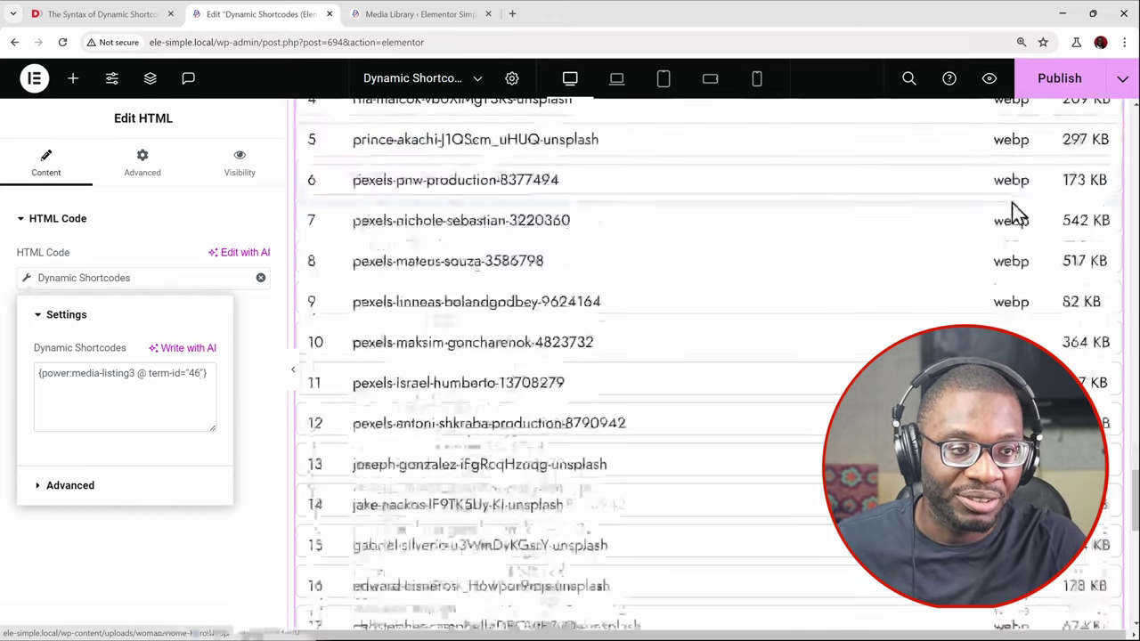
scroll(1019, 212, up, 4)
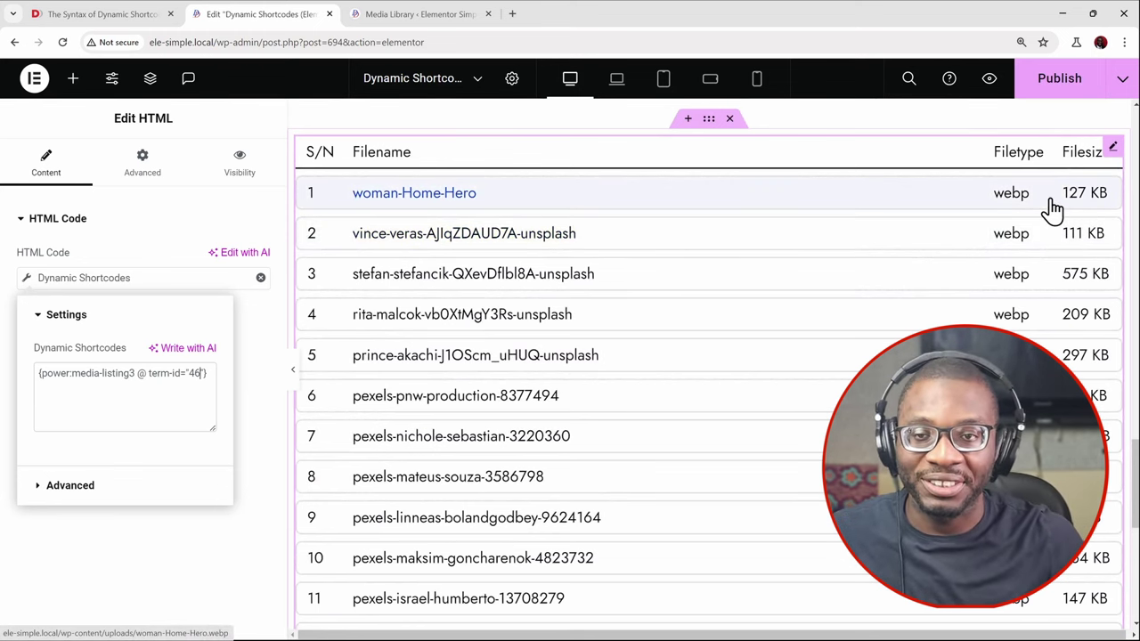
Preview the page in a new browser tab and download the second file listed in the media table
click(991, 85)
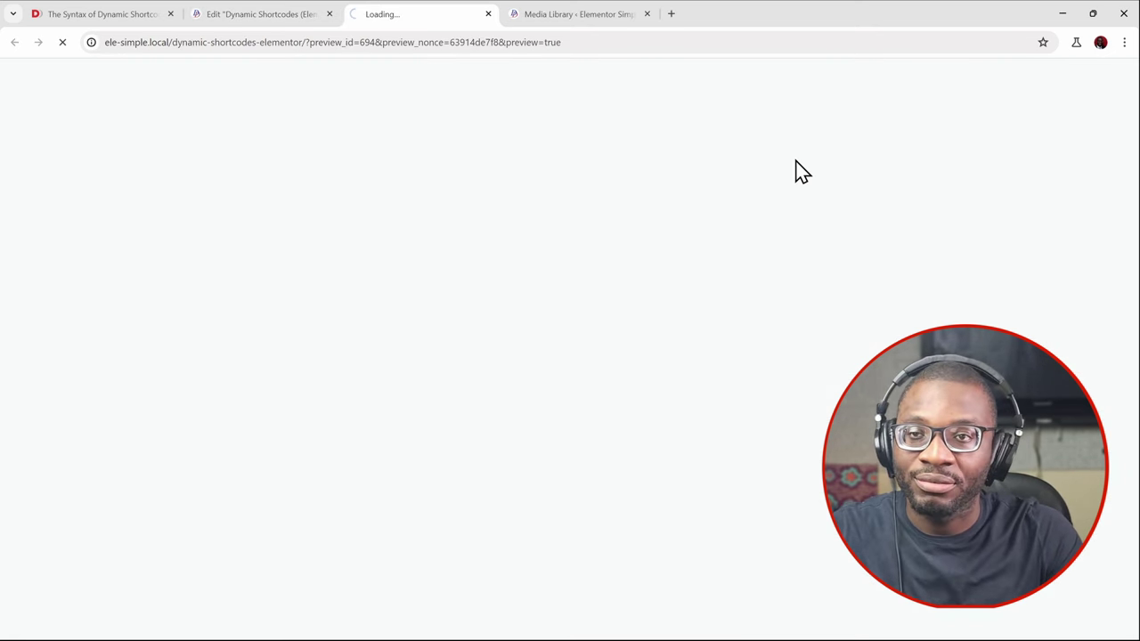
scroll(629, 450, down, 12)
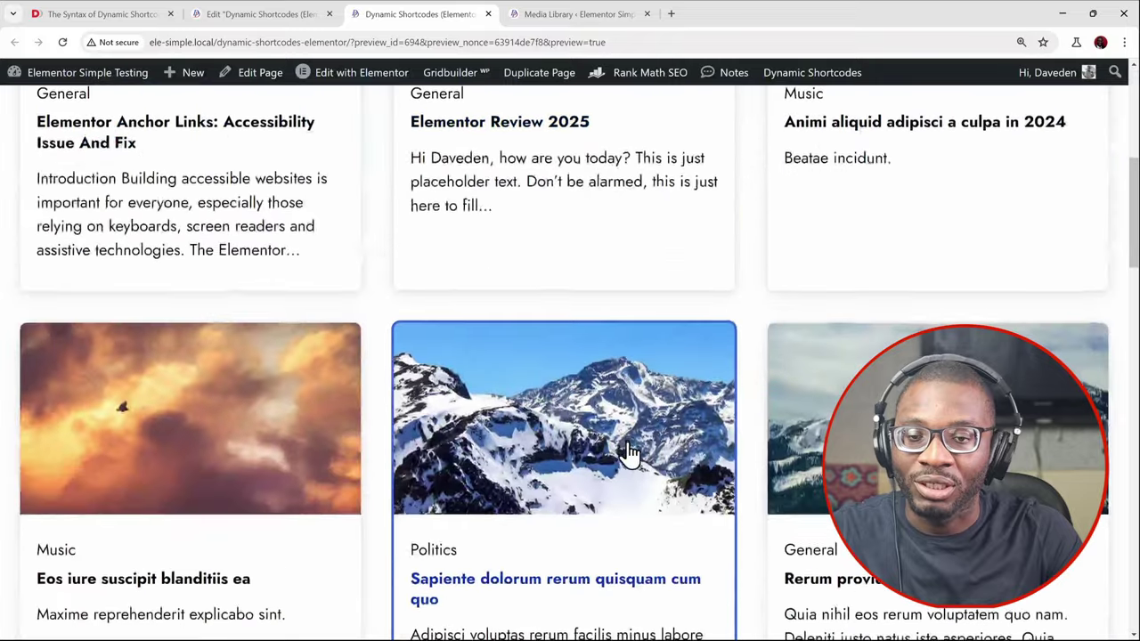
scroll(629, 451, down, 15)
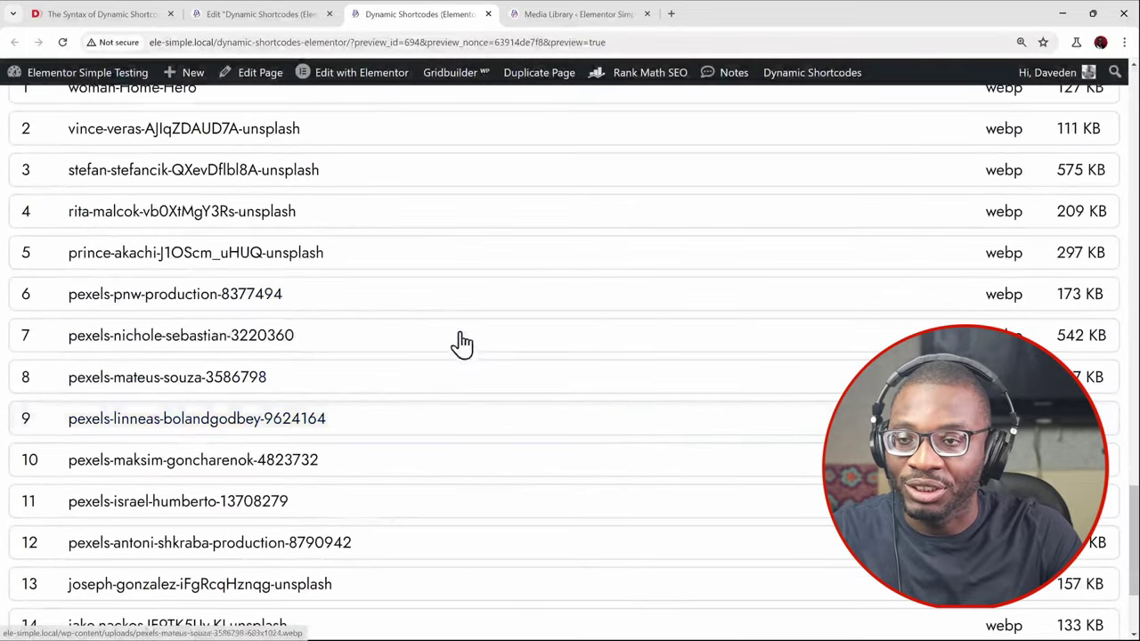
scroll(294, 205, up, 2)
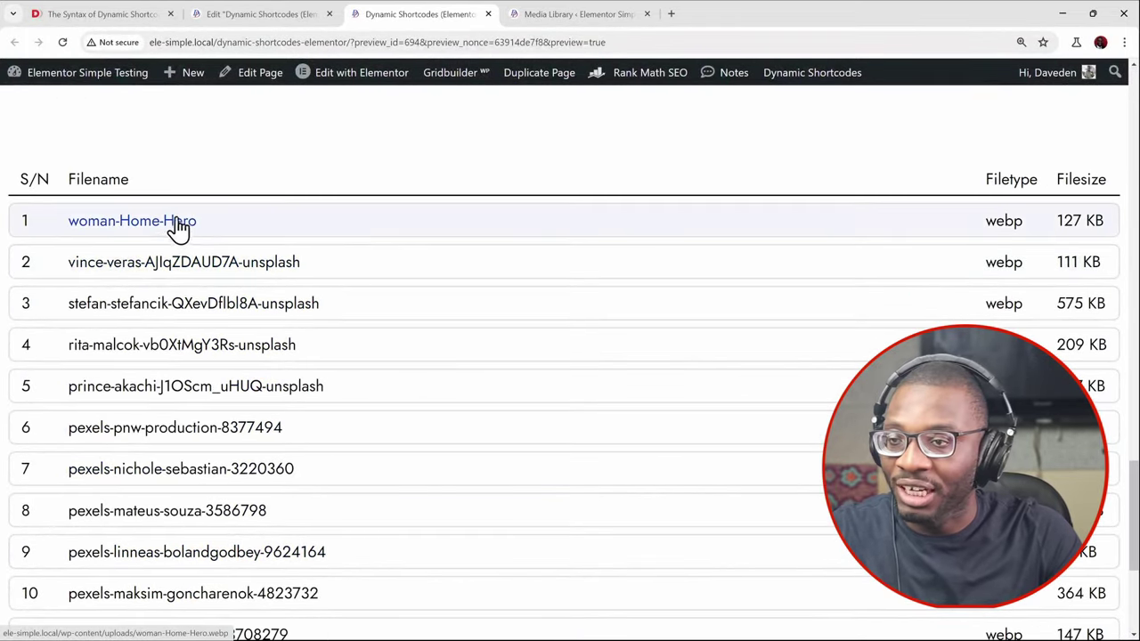
click(233, 278)
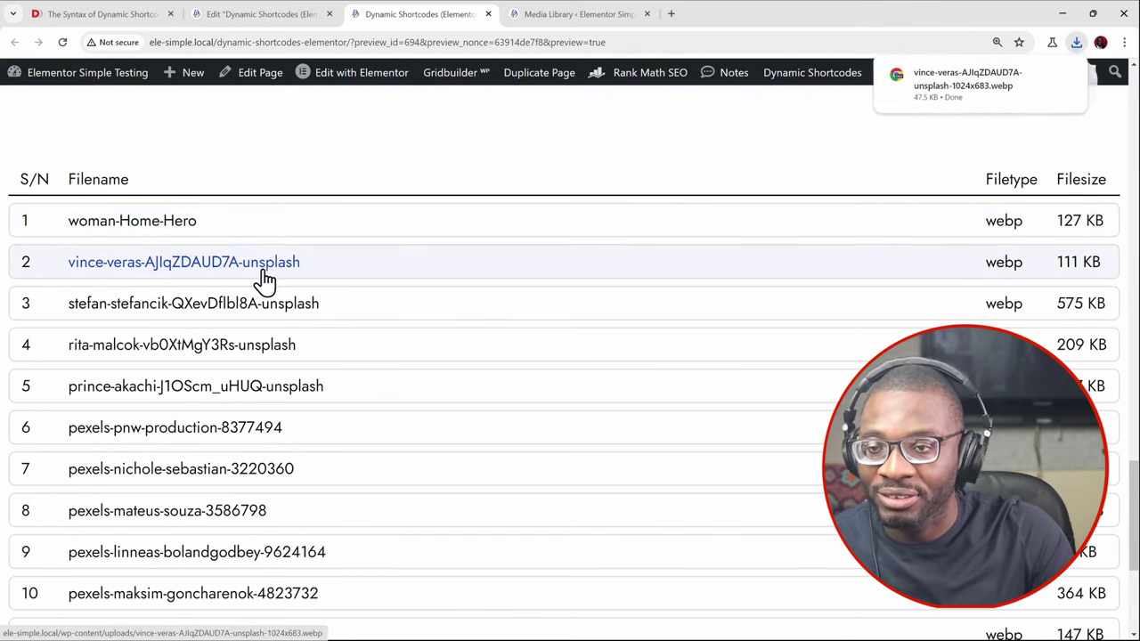
click(748, 149)
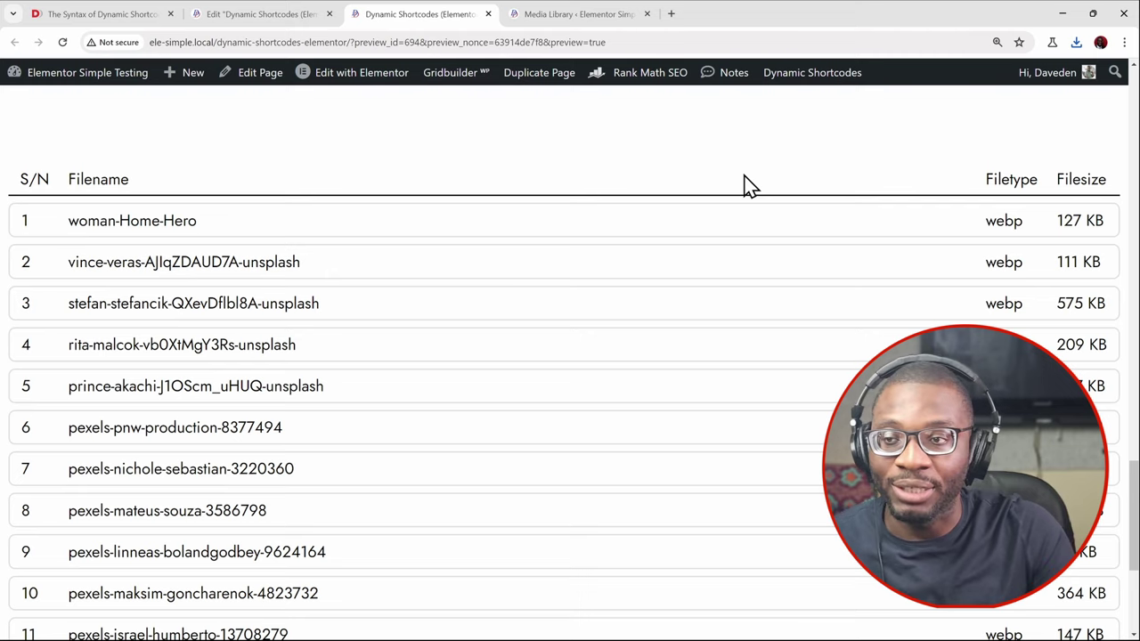